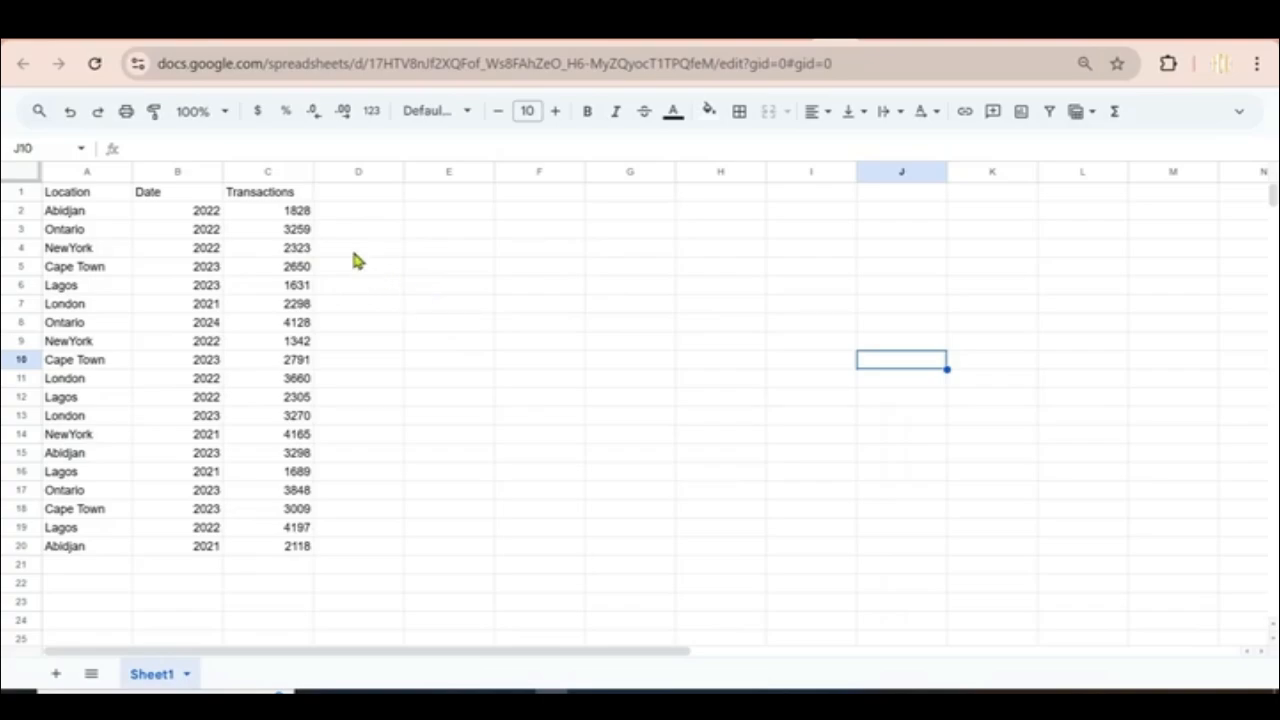
# Step: Enter =SUM(C2:C20) in C21 to total the transactions and bold the 53809 result
pyautogui.click(289, 211)
pyautogui.moveTo(288, 234); pyautogui.dragTo(300, 552)
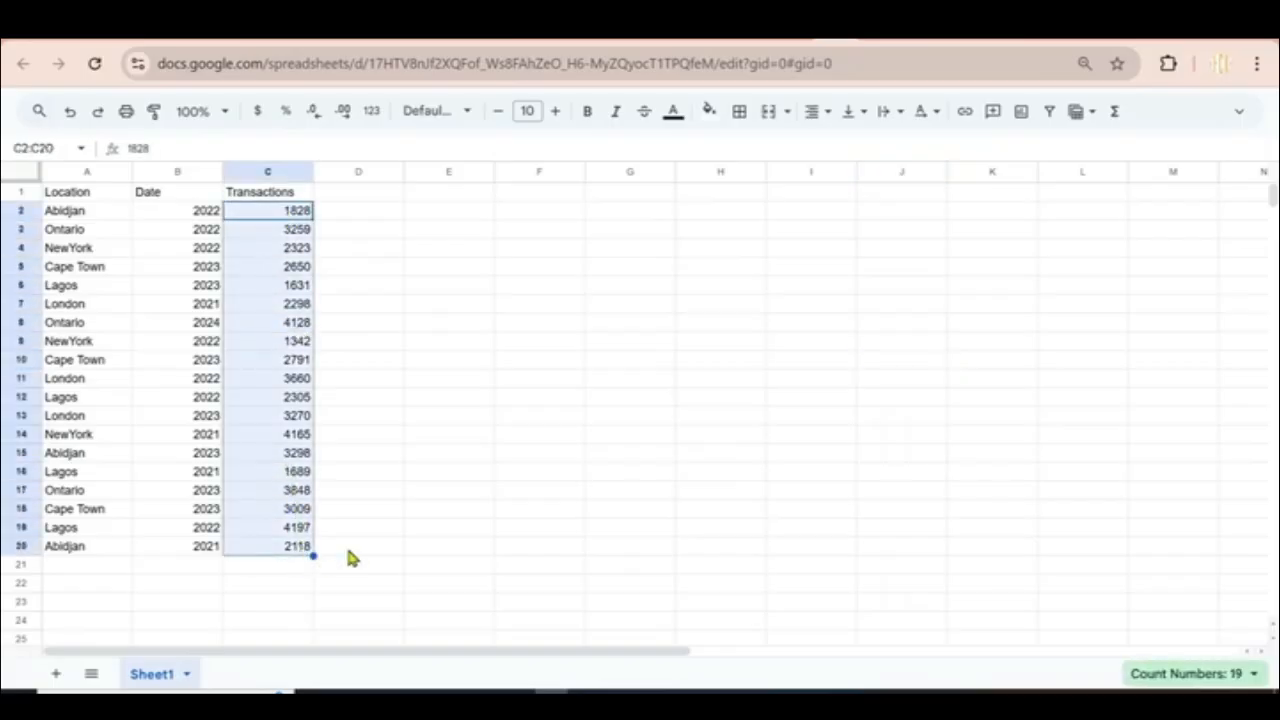
pyautogui.click(350, 550)
pyautogui.click(280, 566)
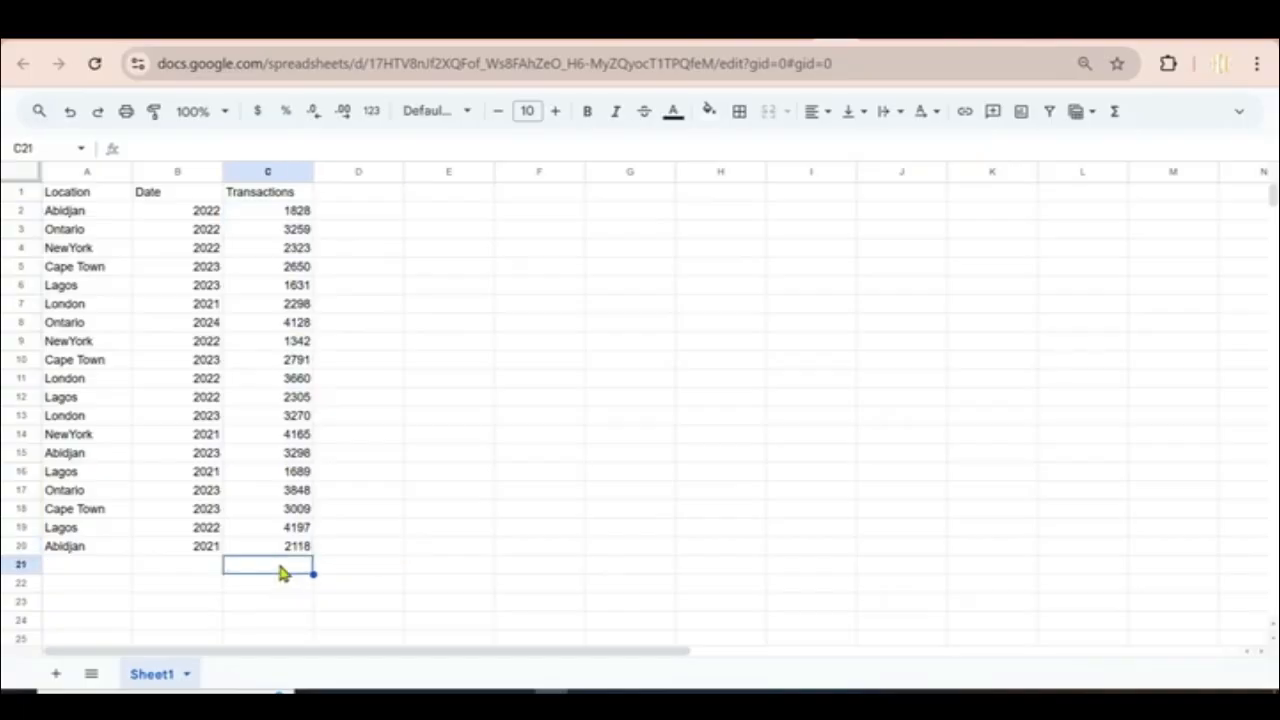
pyautogui.write('=')
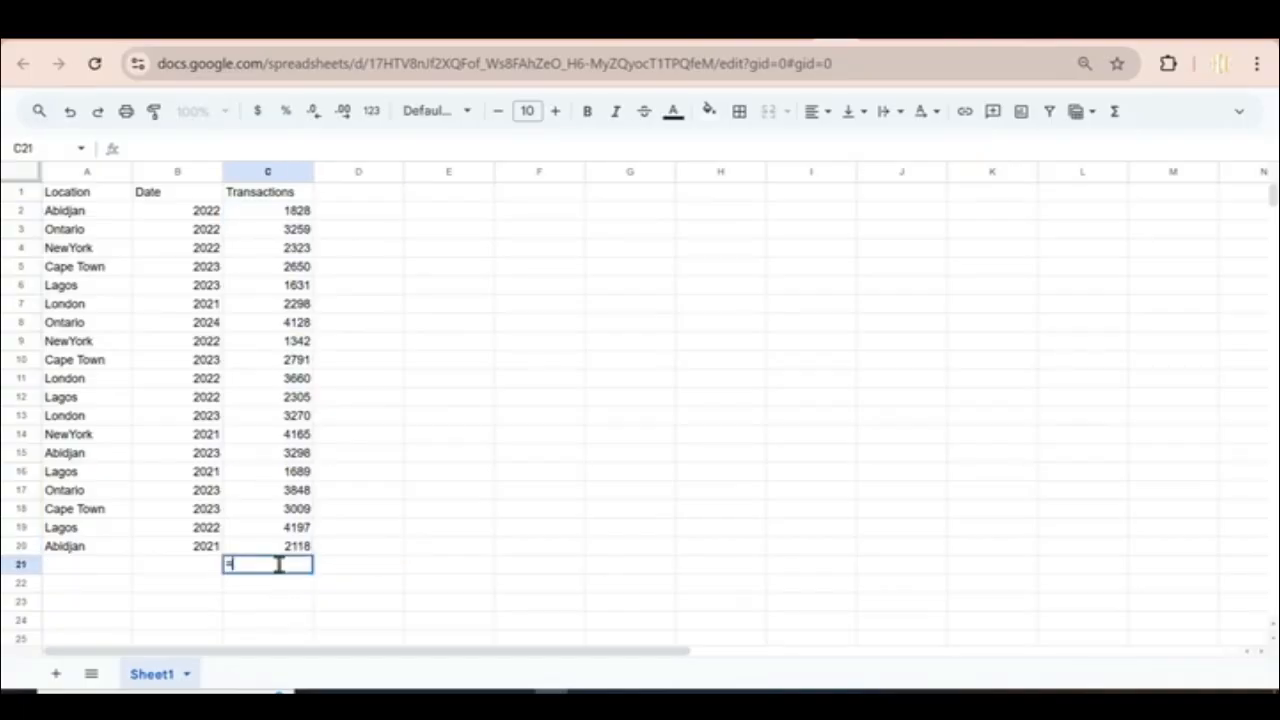
pyautogui.write('Sum')
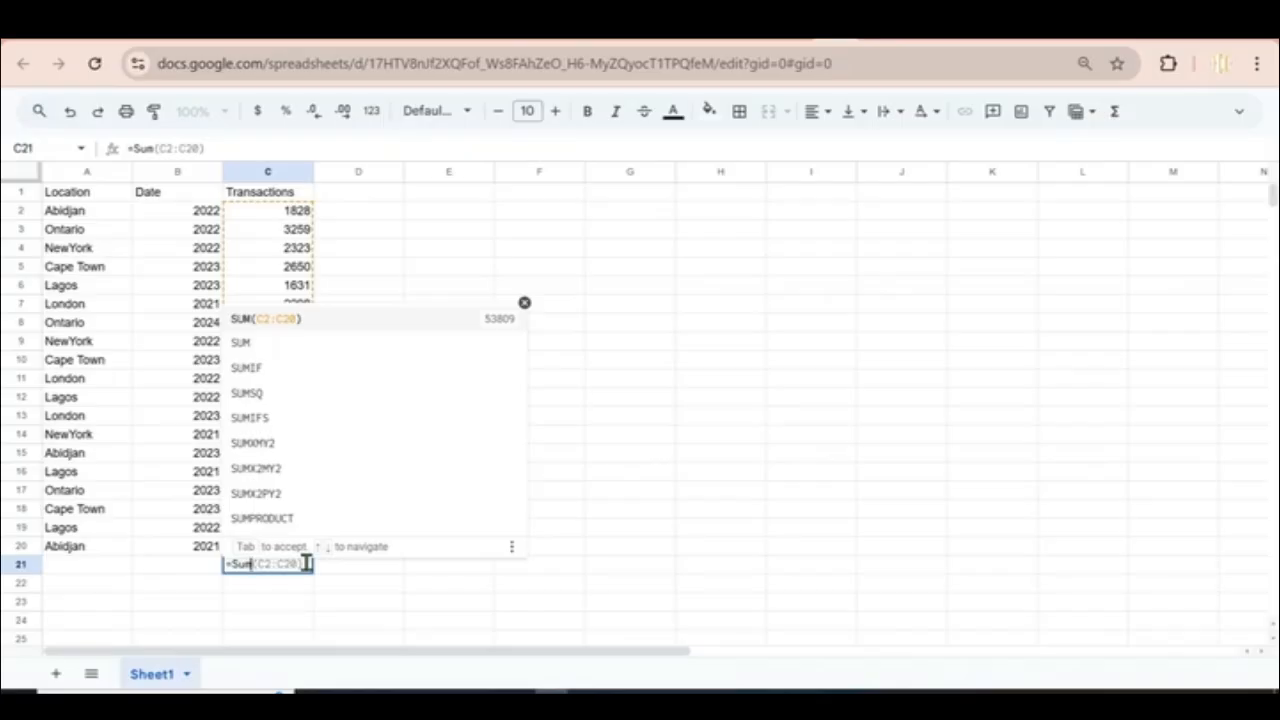
pyautogui.press('Tab')
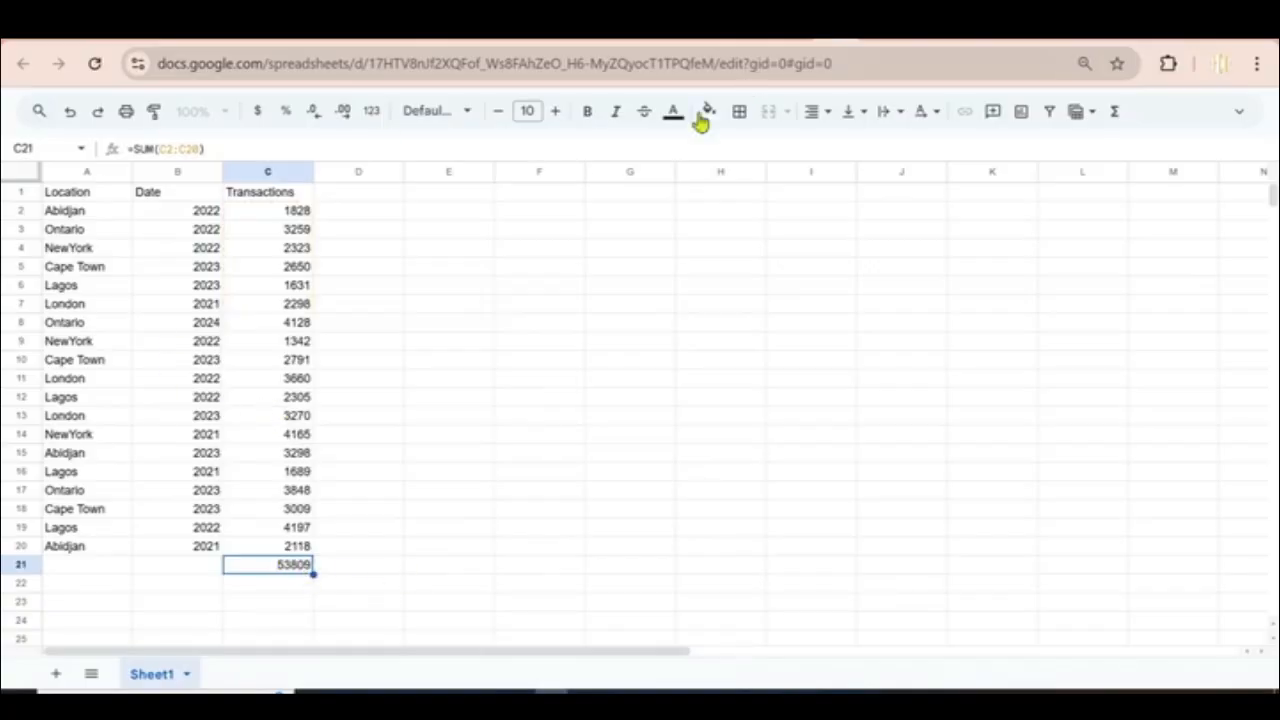
pyautogui.click(587, 114)
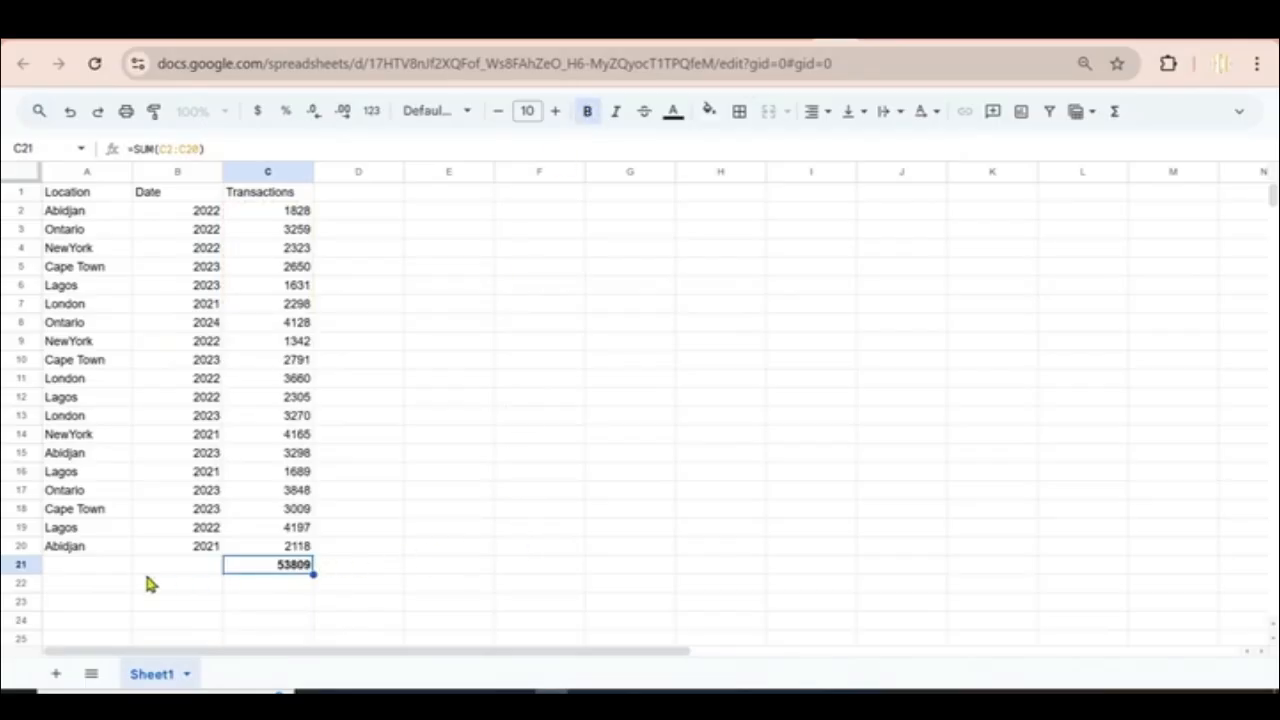
# Step: Type the labels SUM, Average, Max and Min into cells A21 through A24
pyautogui.click(90, 566)
pyautogui.write('SUM')
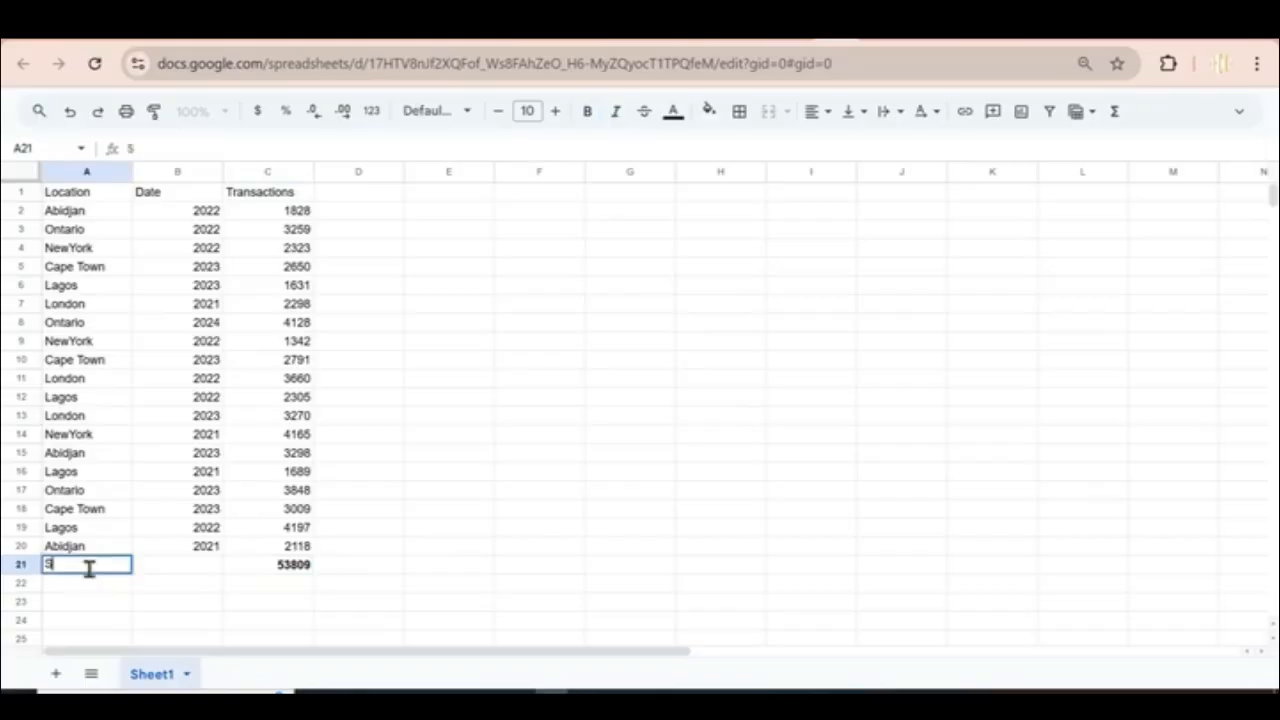
pyautogui.click(188, 602)
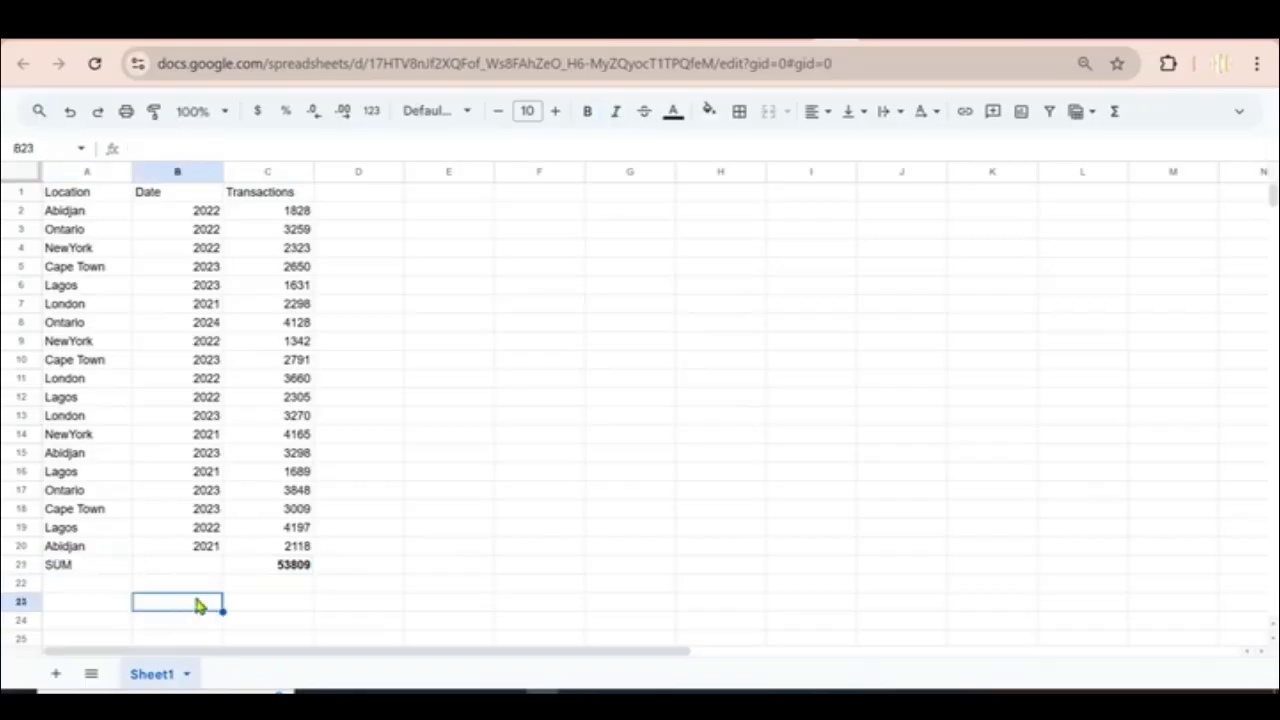
pyautogui.click(275, 587)
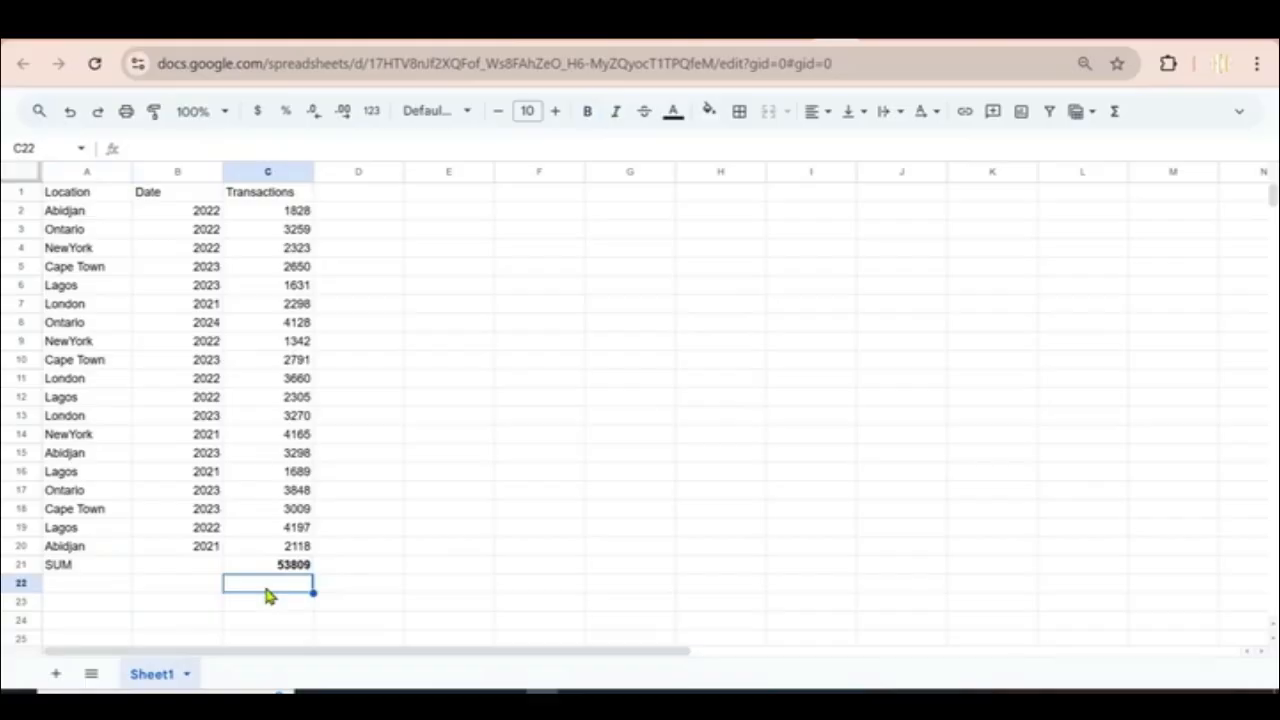
pyautogui.click(84, 597)
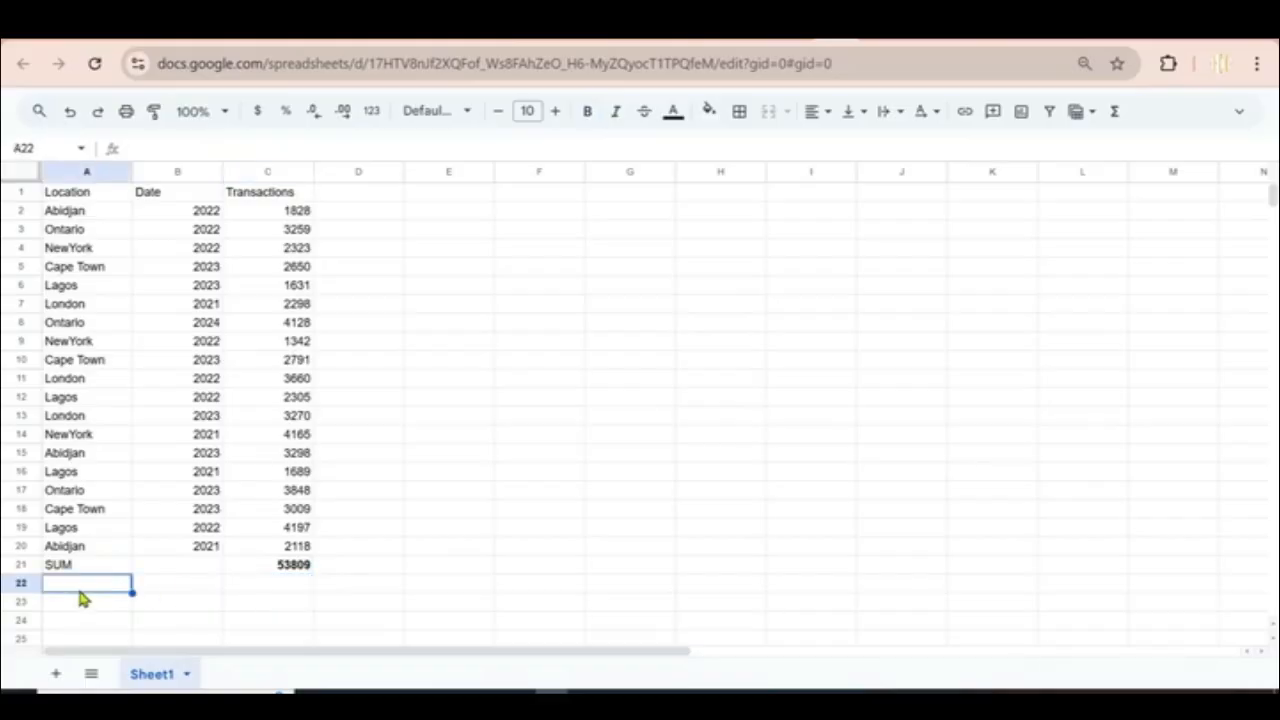
pyautogui.write('Average')
pyautogui.press('Return')
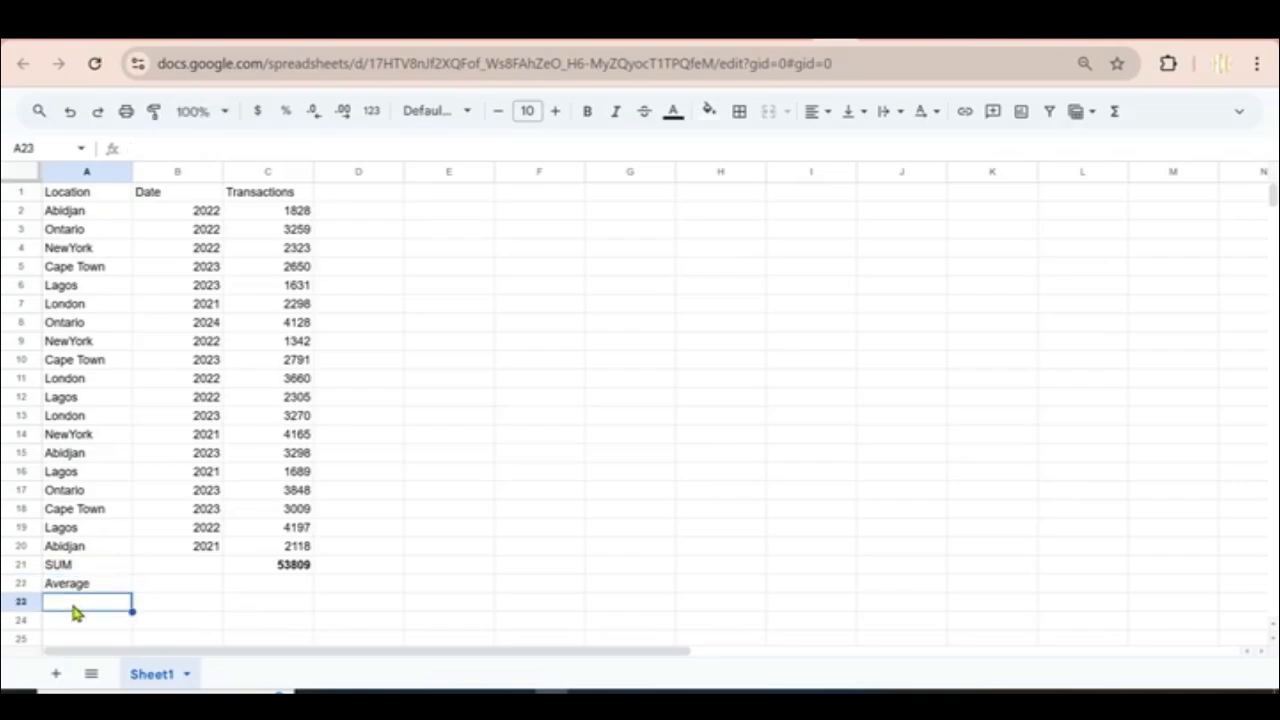
pyautogui.write('Max')
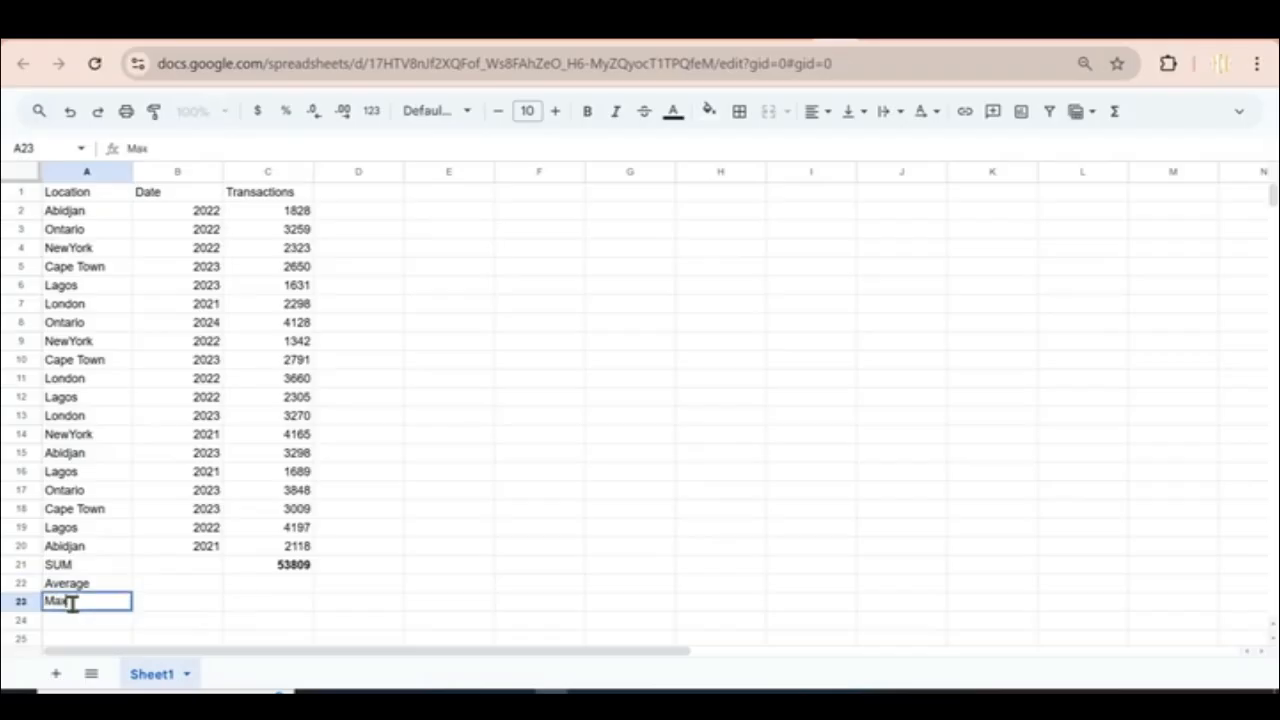
pyautogui.press('Return')
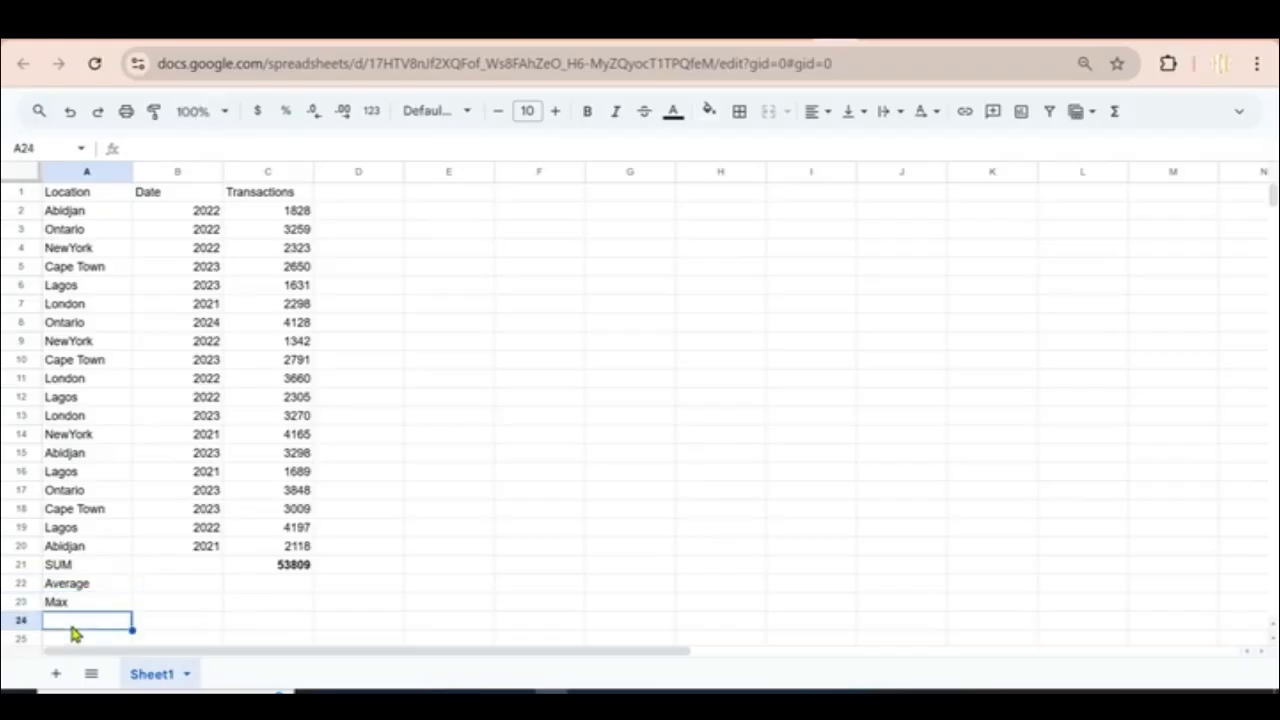
pyautogui.write('Min')
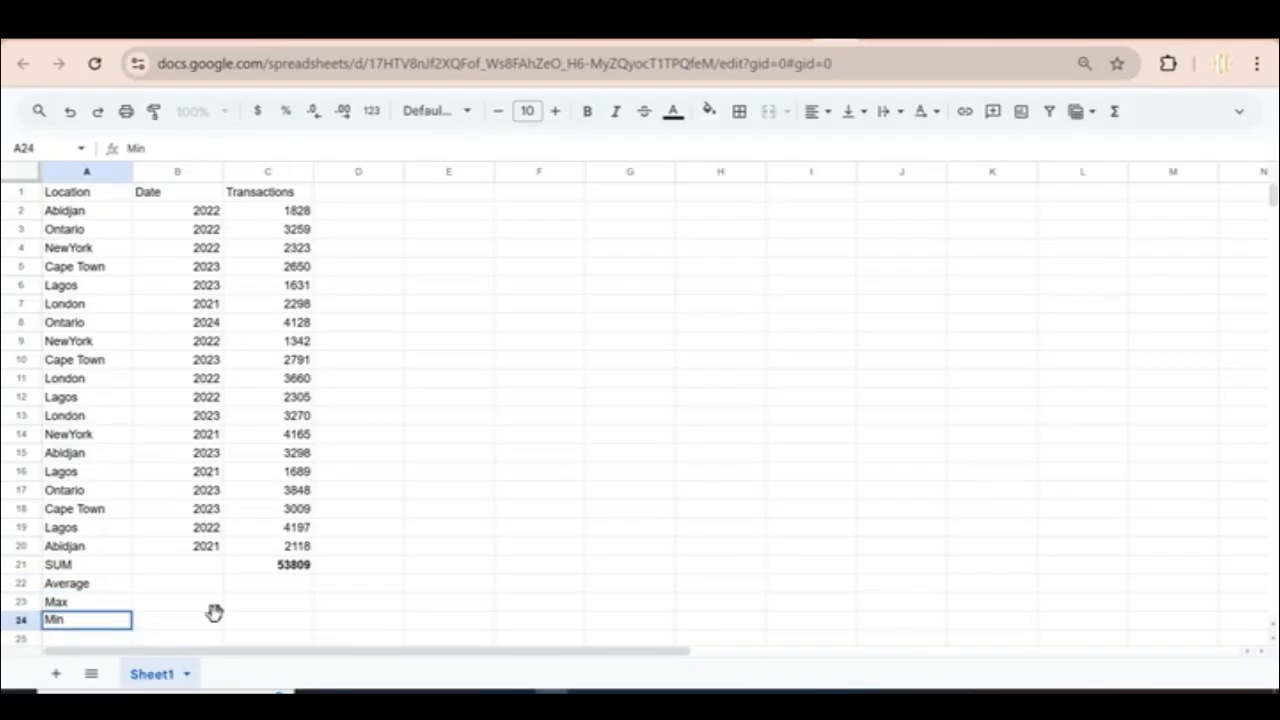
pyautogui.click(215, 612)
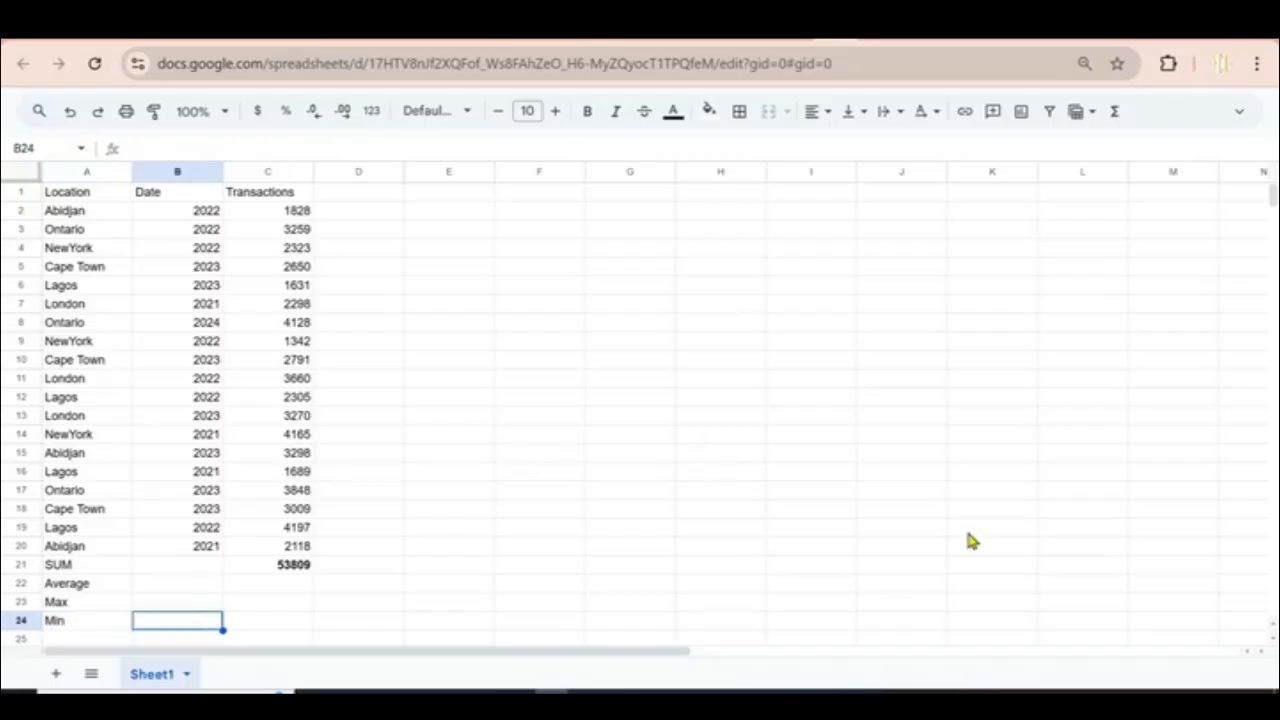
pyautogui.click(279, 587)
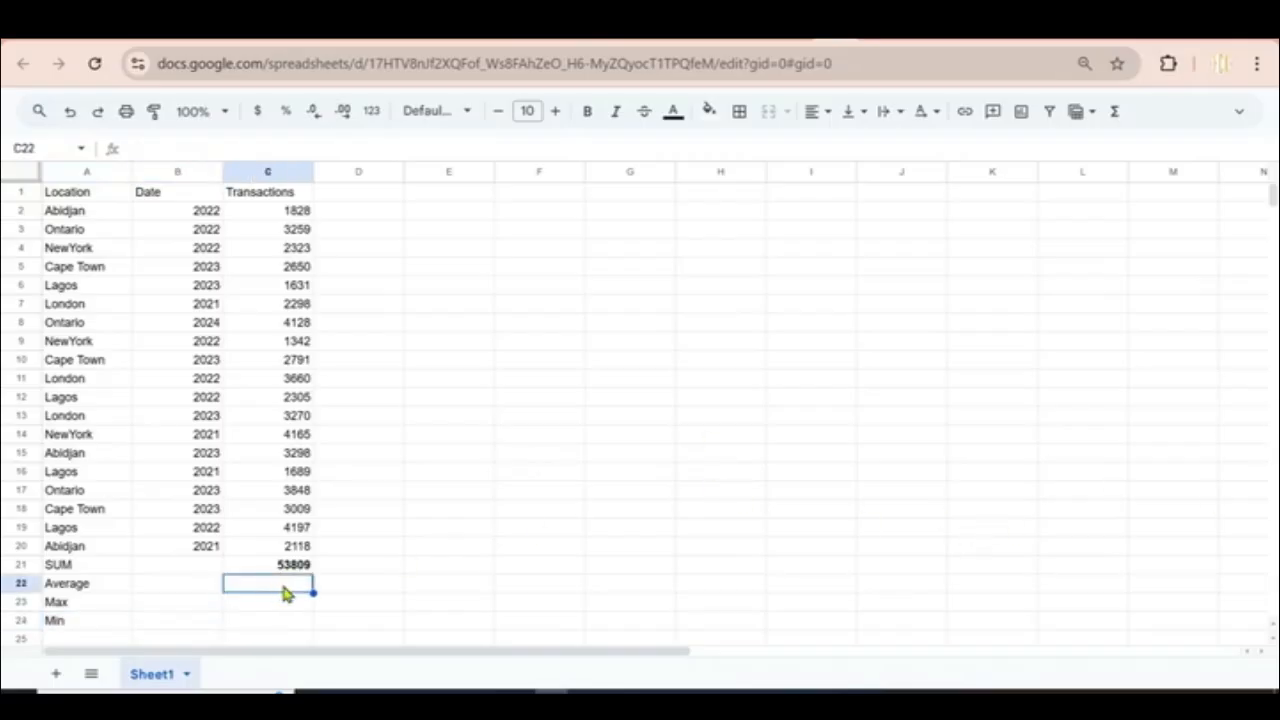
# Step: Enter =AVERAGE(C2:C20) in C22 and bold the 2832.052632 result
pyautogui.write('=A')
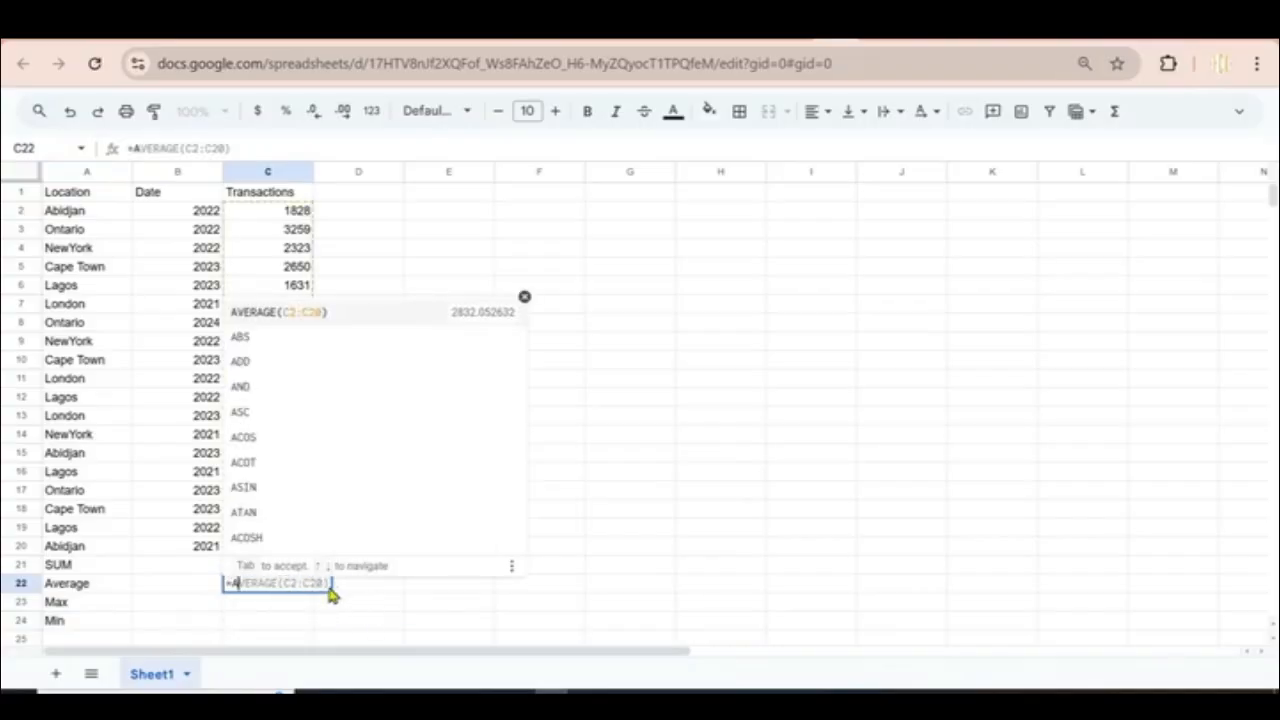
pyautogui.press('Tab')
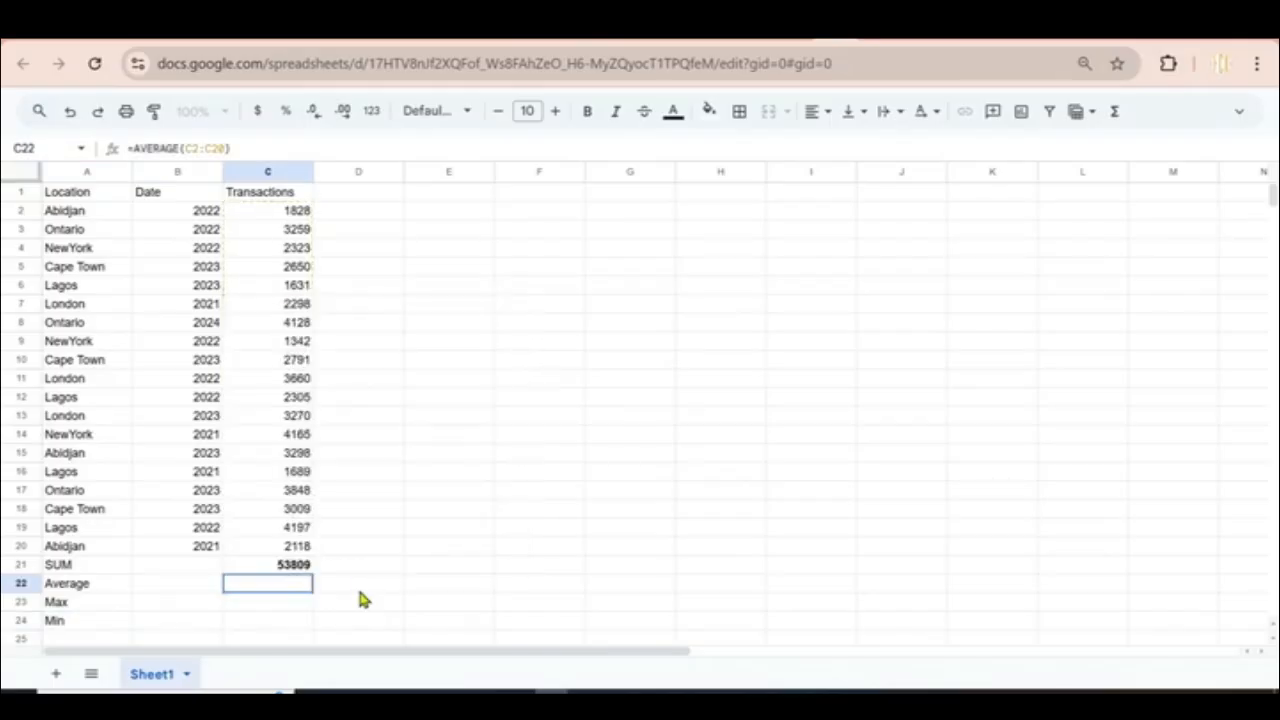
pyautogui.click(358, 600)
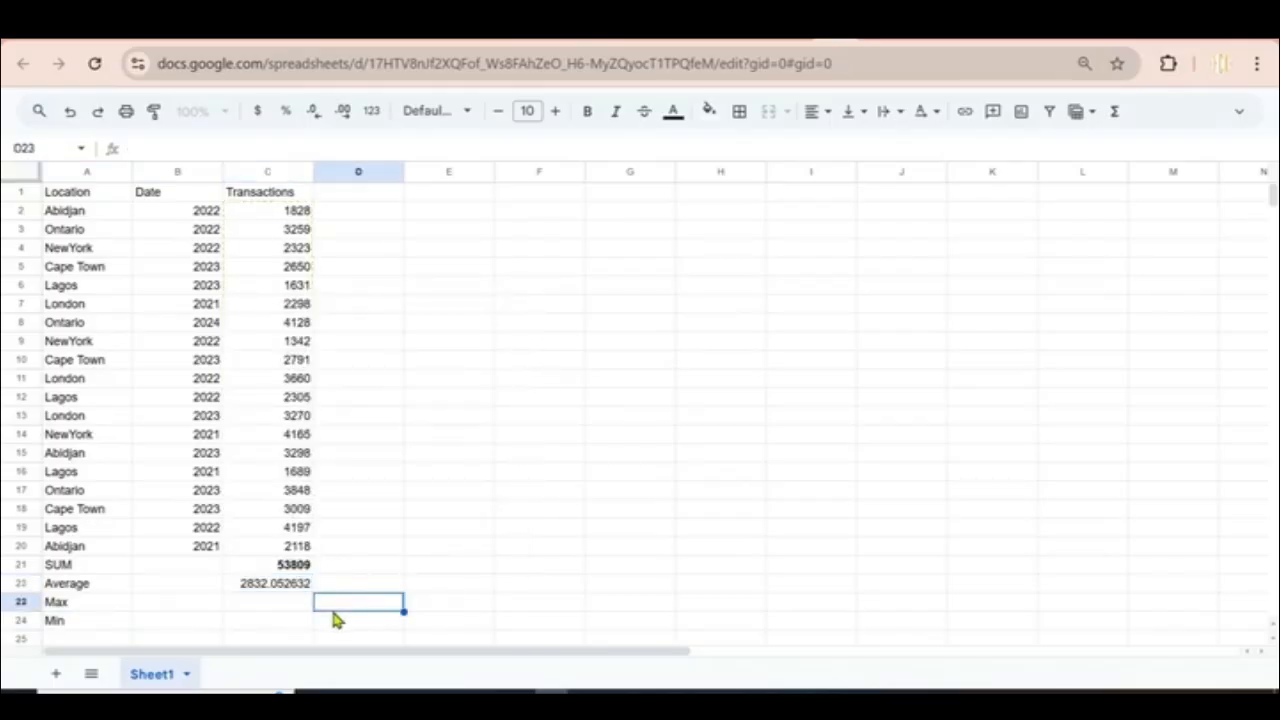
pyautogui.click(269, 590)
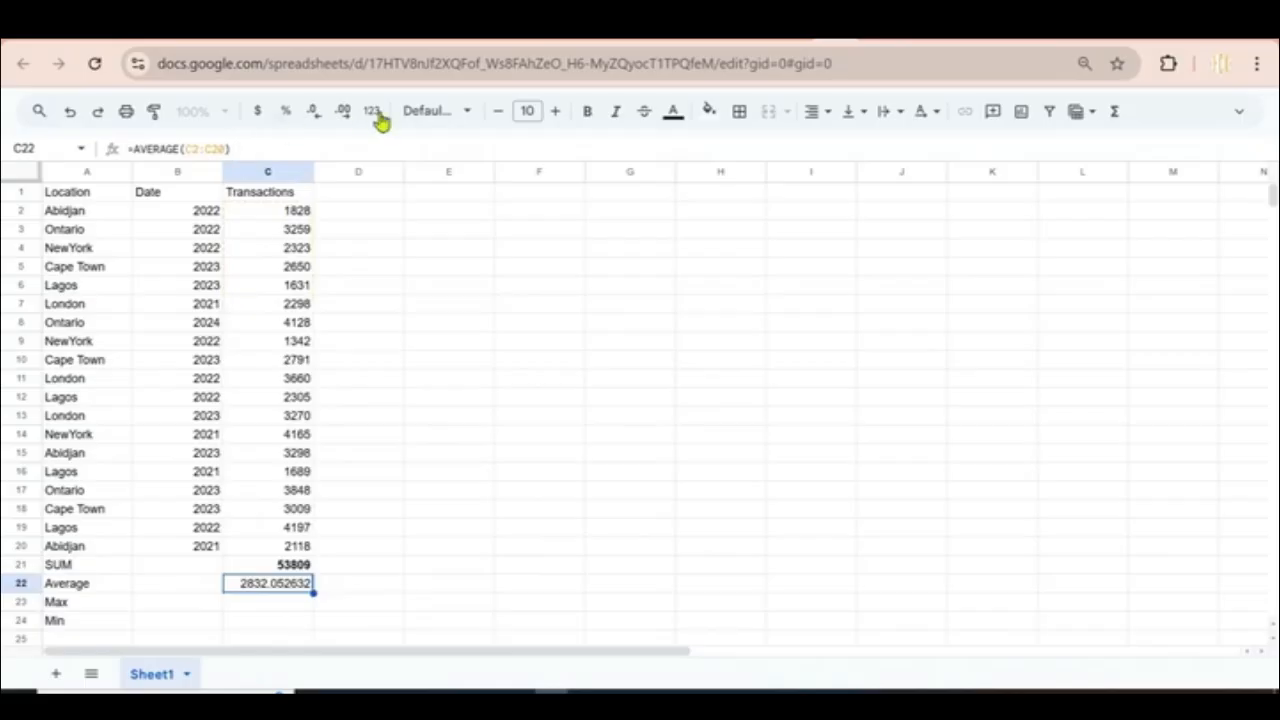
pyautogui.click(587, 111)
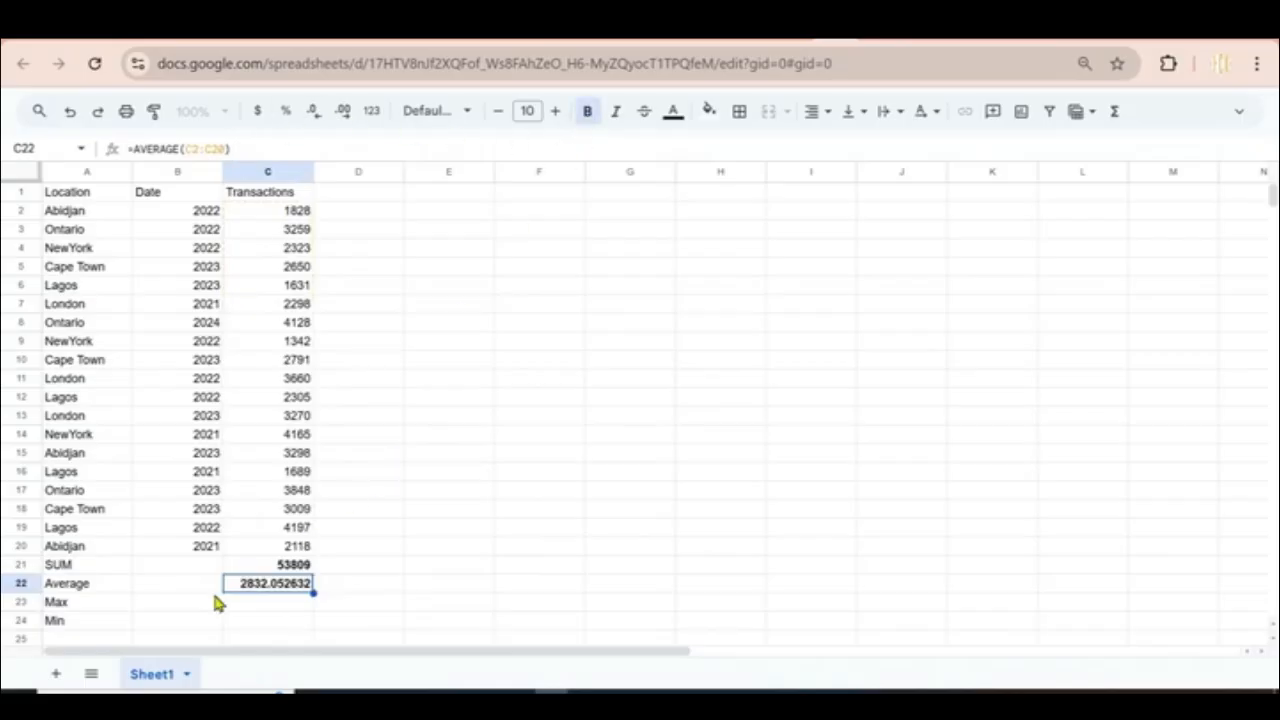
# Step: Enter =MAX(C2:C20) in C23 and bold the 4197 result
pyautogui.click(248, 606)
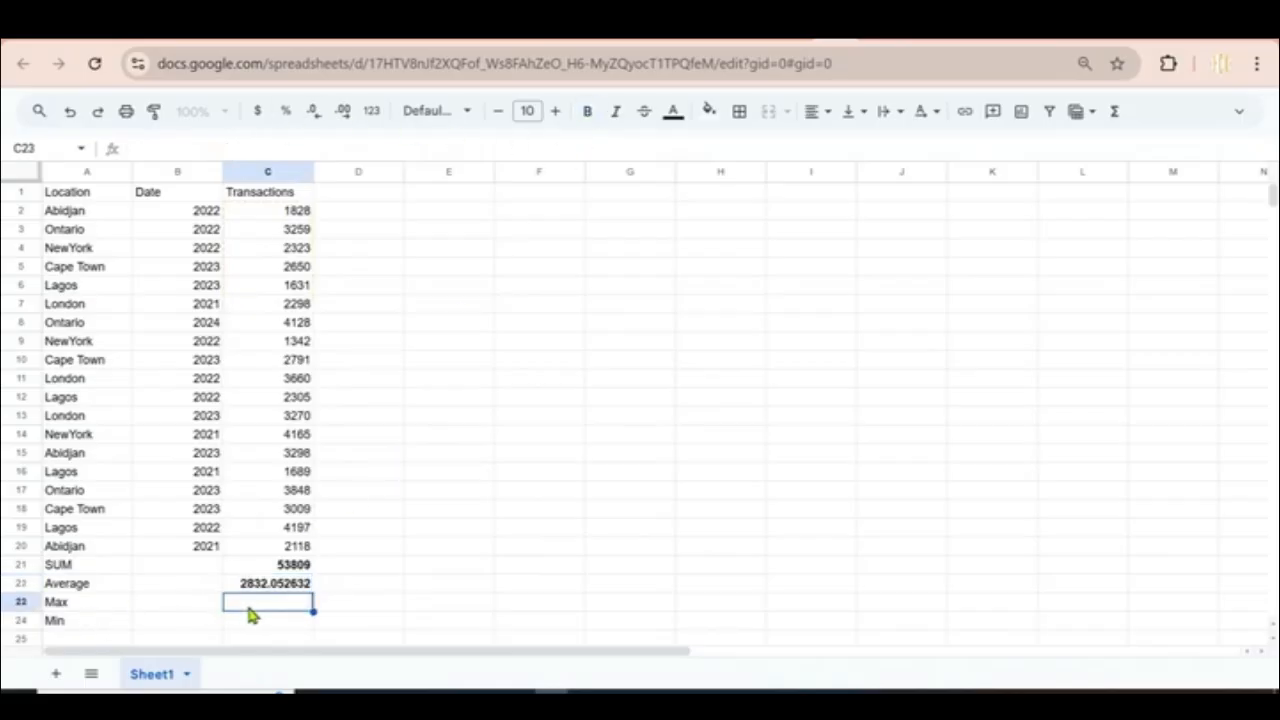
pyautogui.write('=M')
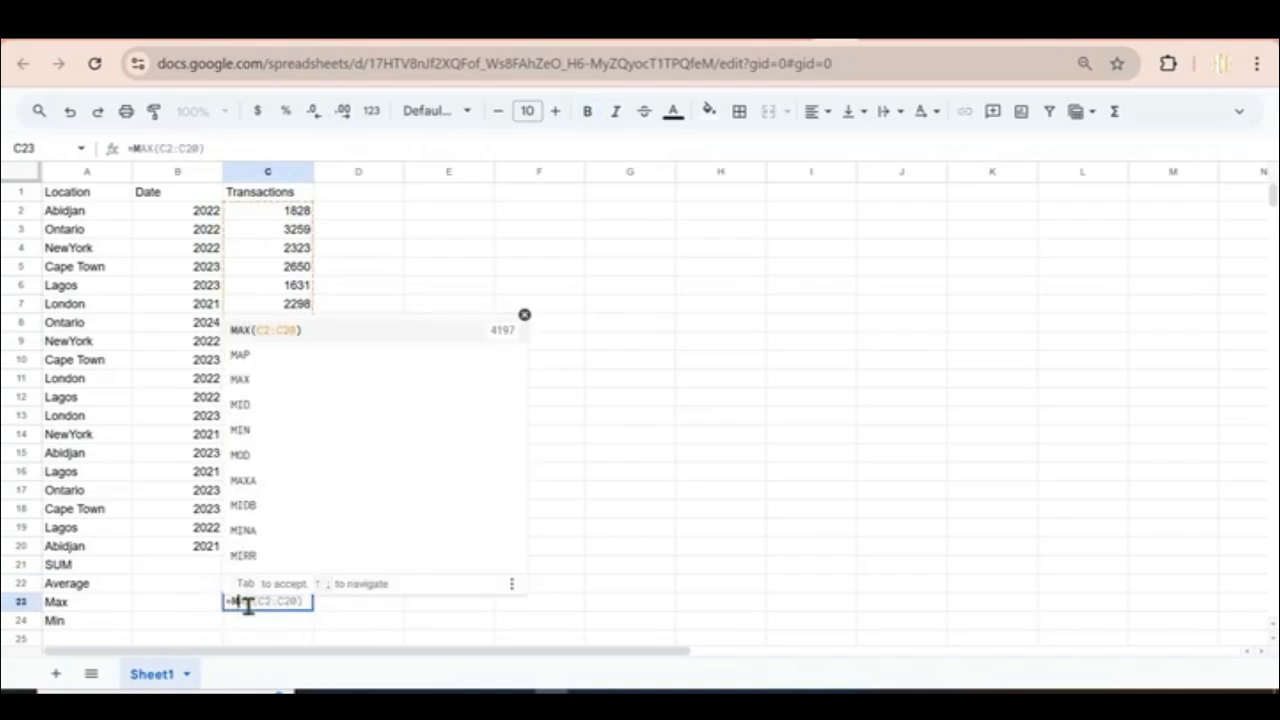
pyautogui.press('Tab')
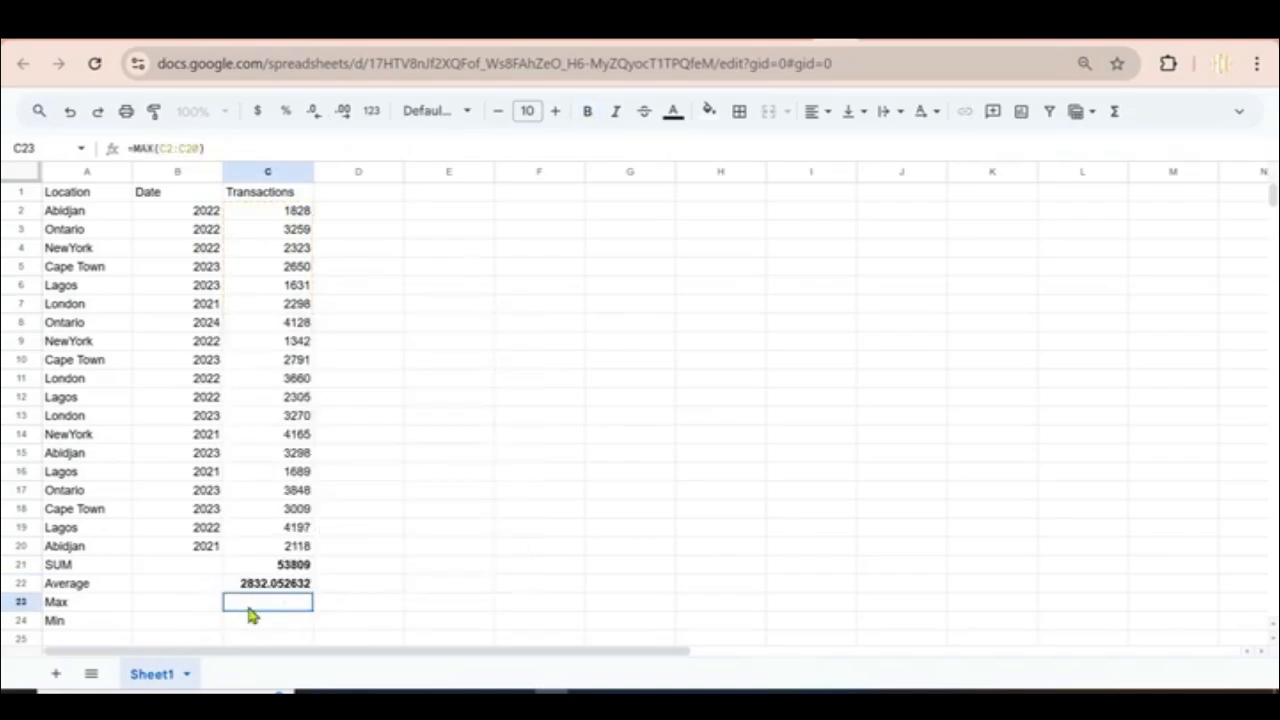
pyautogui.click(380, 608)
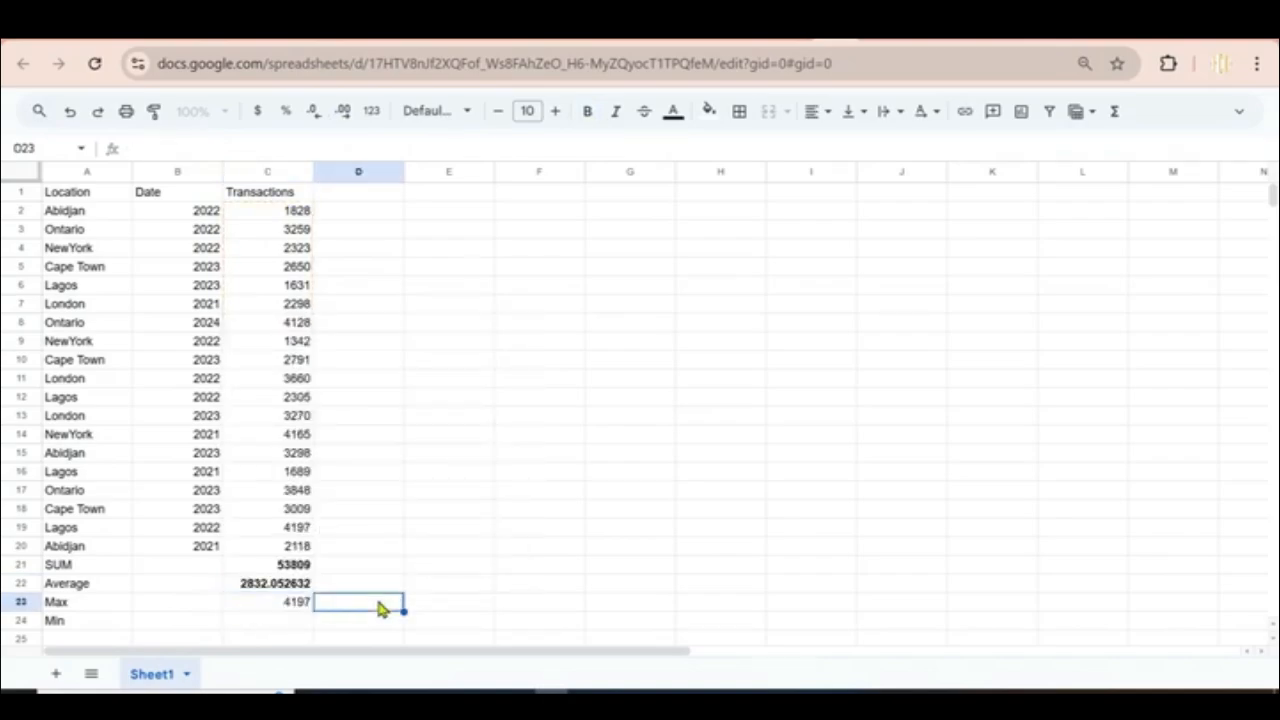
pyautogui.click(300, 608)
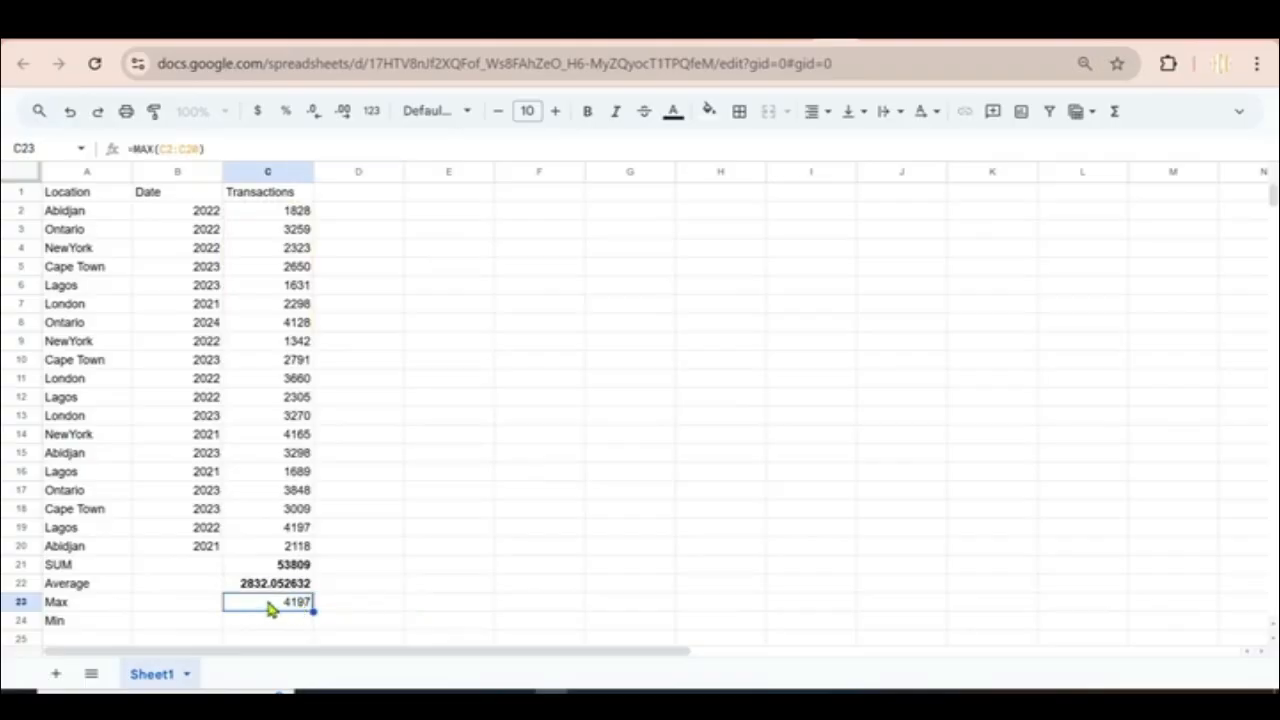
pyautogui.click(585, 120)
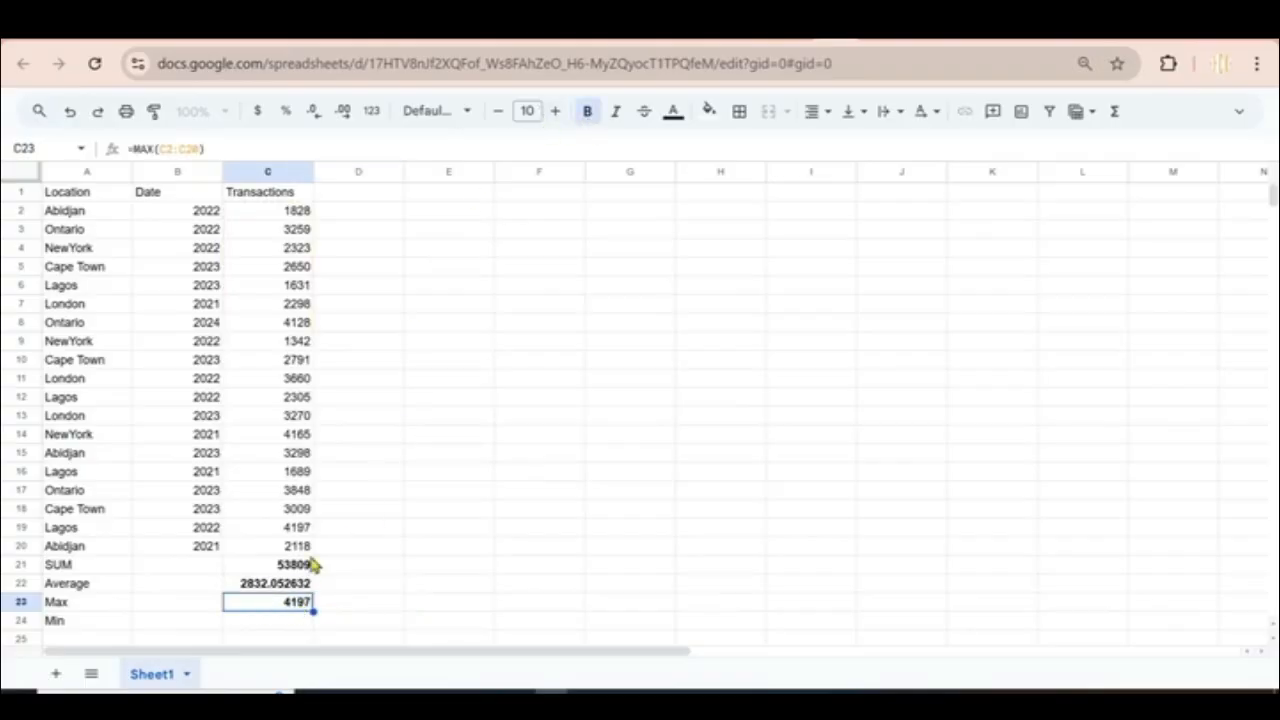
# Step: Enter =MIN(C2:C20) in C24 and bold the 1342 result
pyautogui.click(264, 624)
pyautogui.write('=SU')
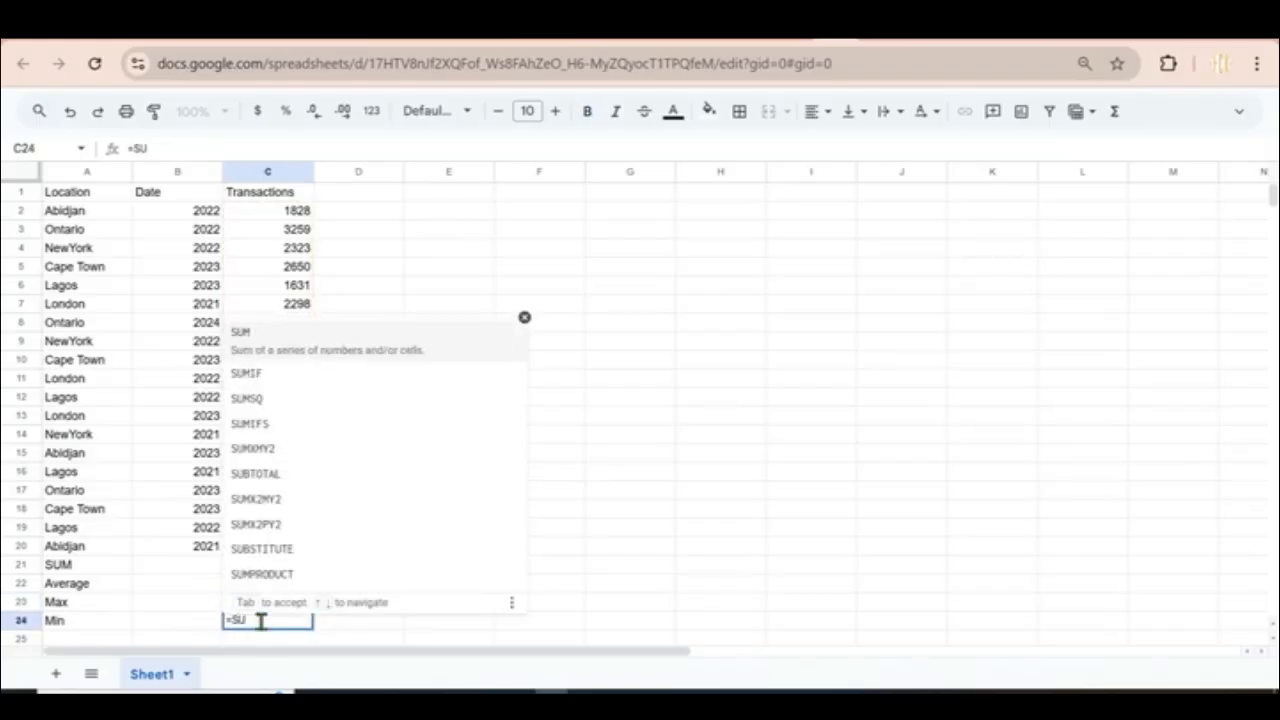
pyautogui.press('BackSpace')
pyautogui.press('BackSpace')
pyautogui.write('MIN')
pyautogui.press('Tab')
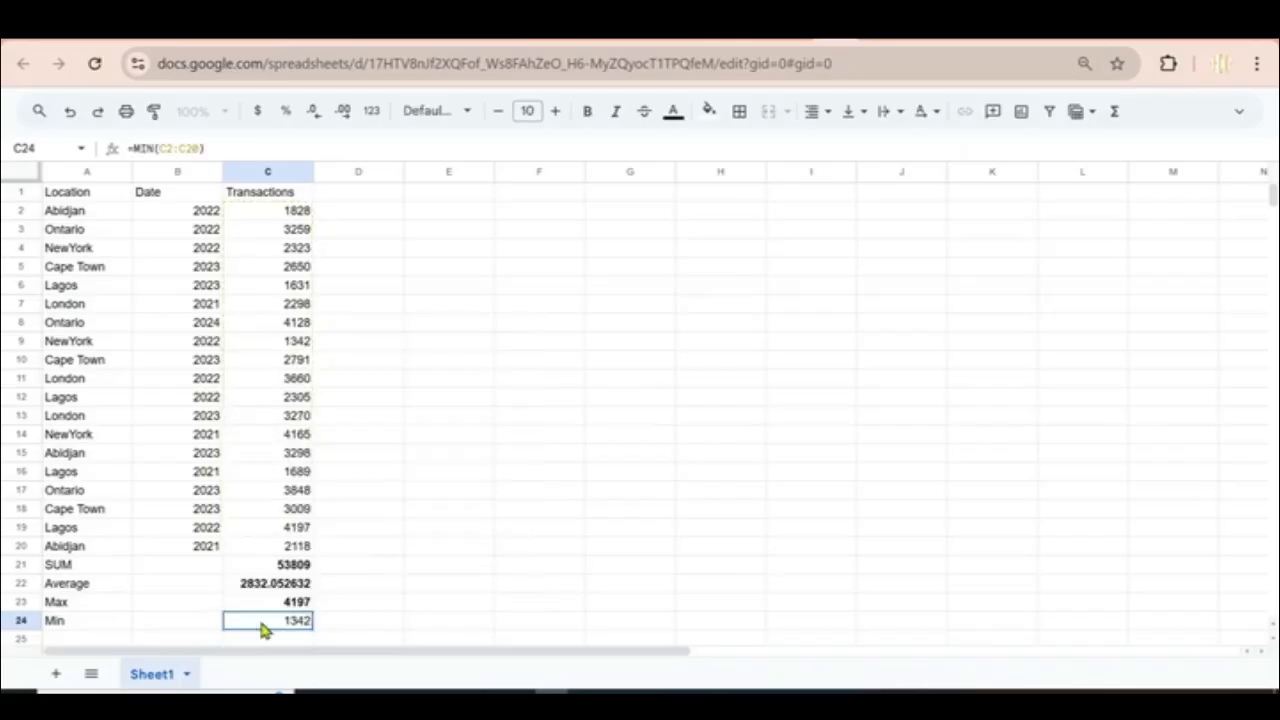
pyautogui.doubleClick(262, 626)
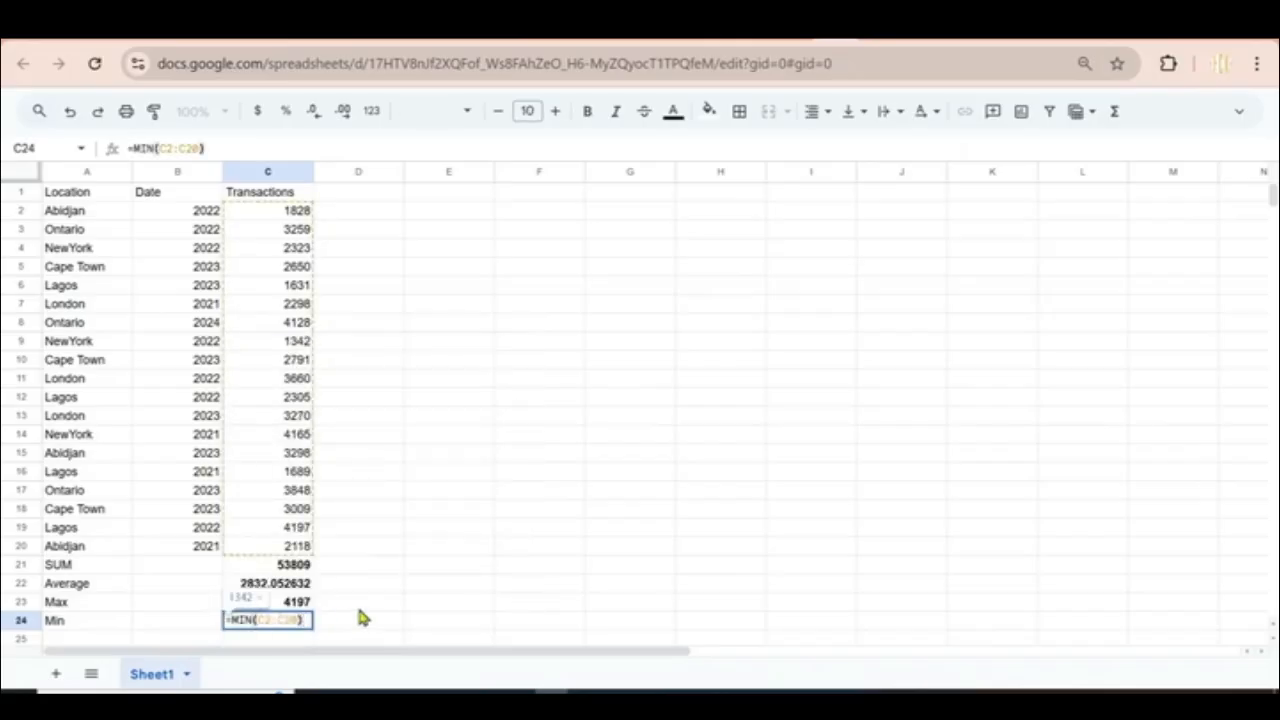
pyautogui.click(360, 618)
pyautogui.click(299, 622)
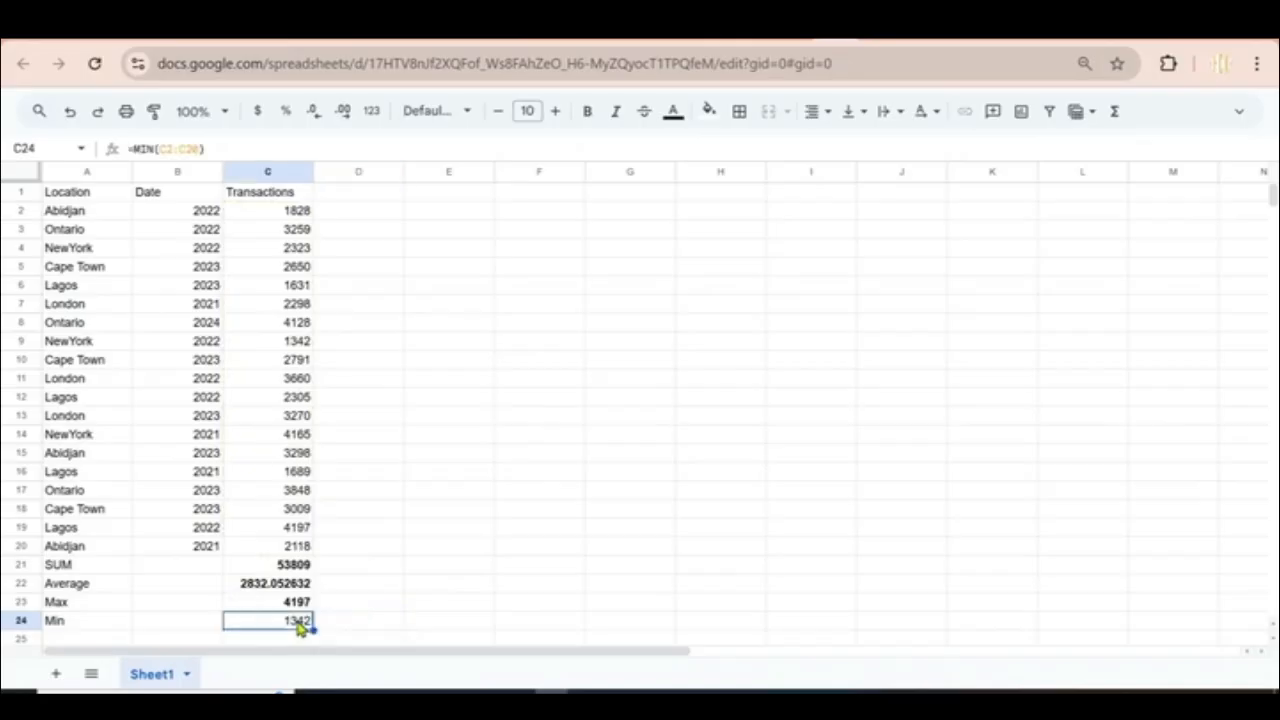
pyautogui.click(587, 114)
pyautogui.click(303, 608)
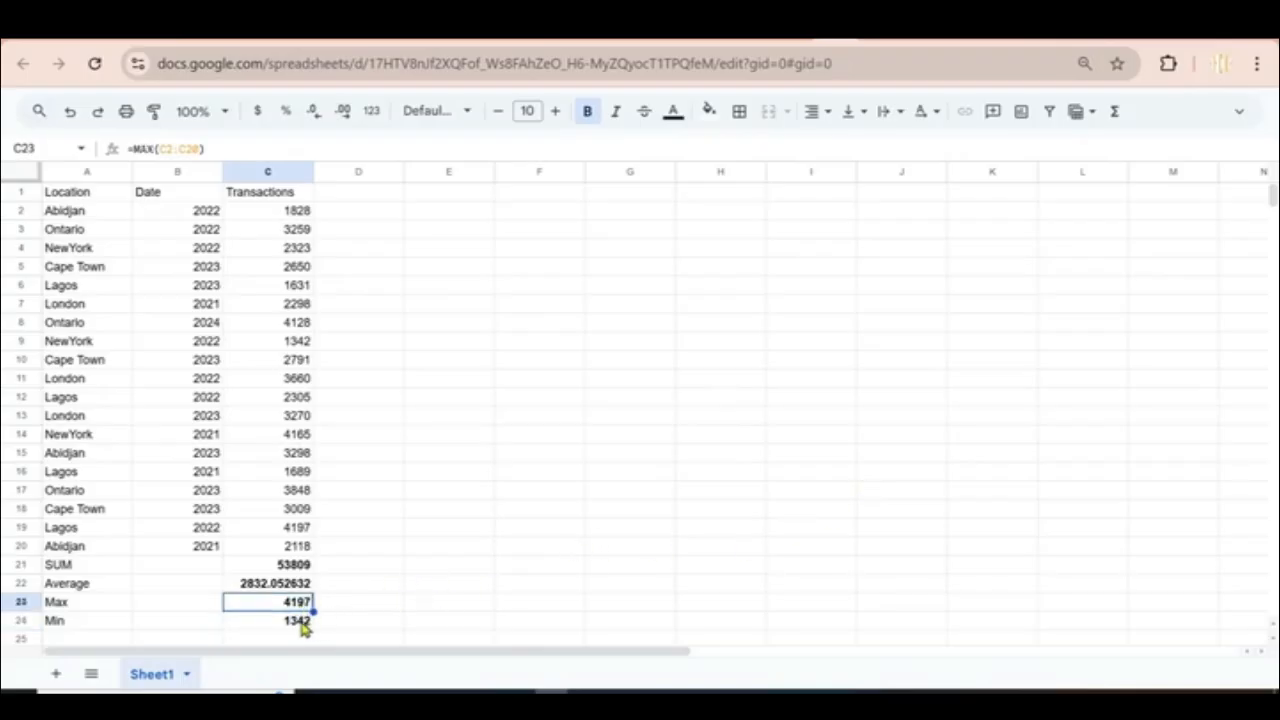
pyautogui.click(306, 624)
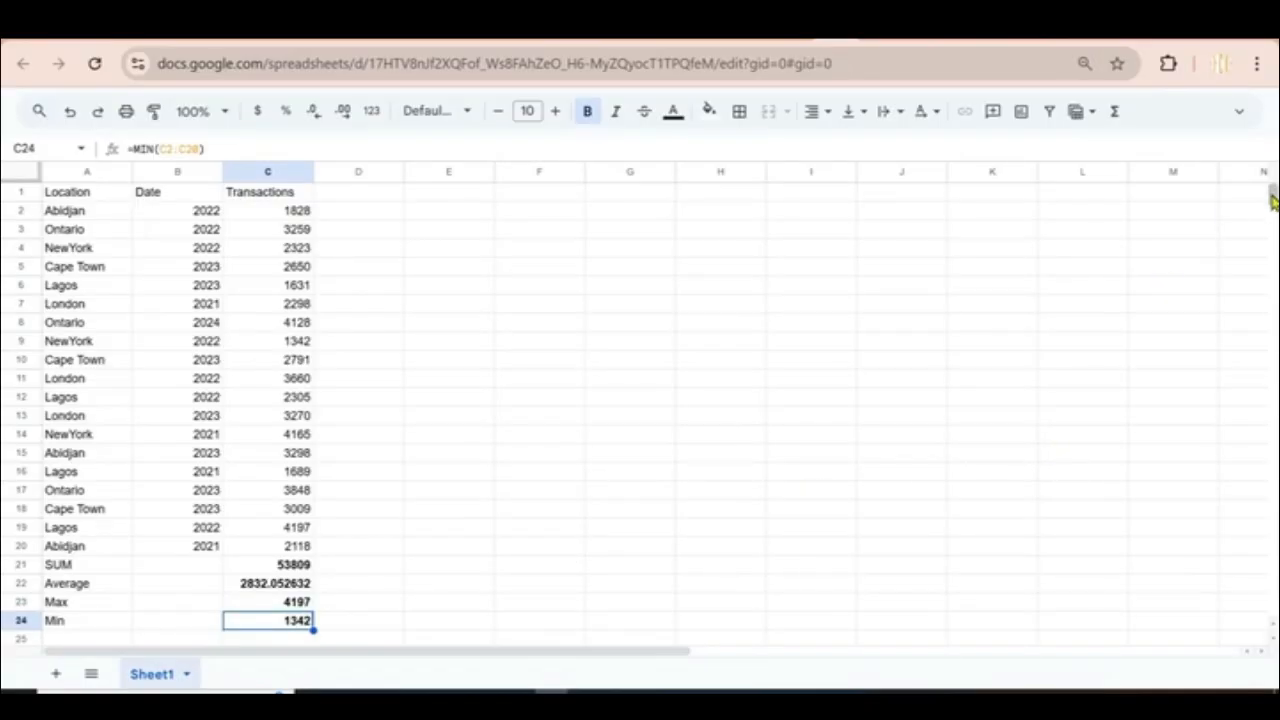
pyautogui.moveTo(1271, 192); pyautogui.dragTo(1272, 200)
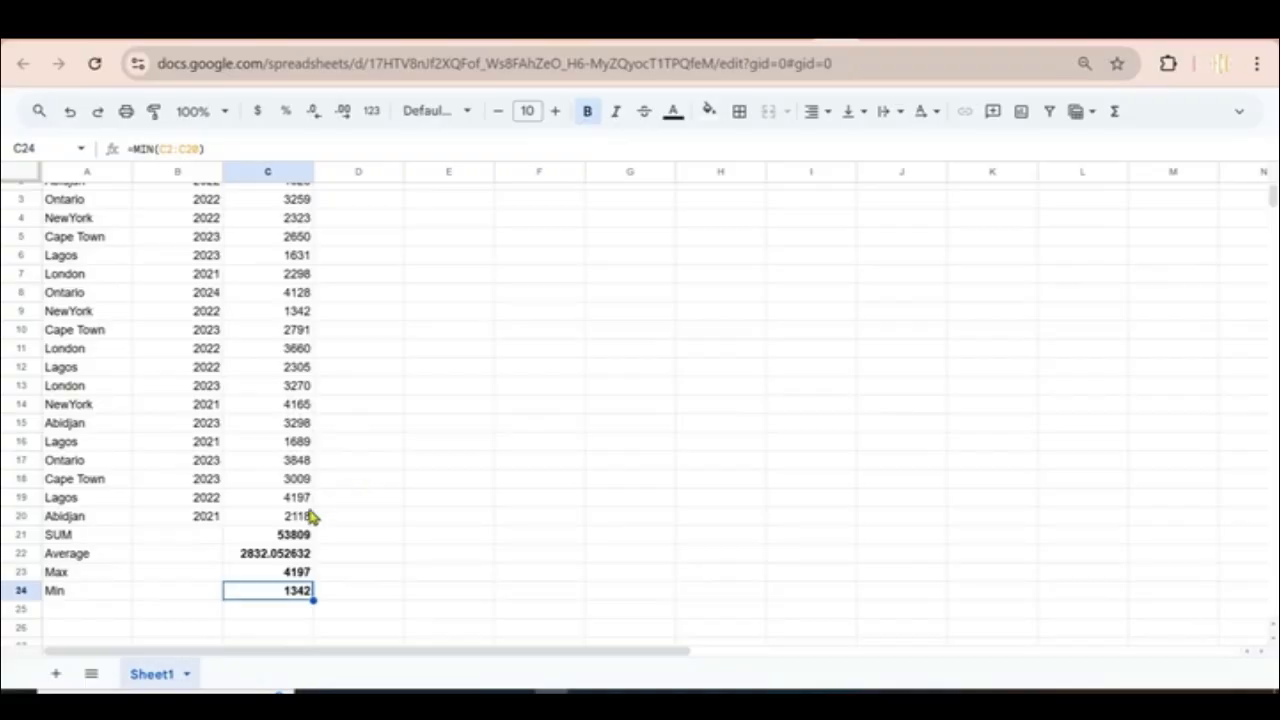
# Step: Label cell A25 'Transaction for Abijan'
pyautogui.click(87, 612)
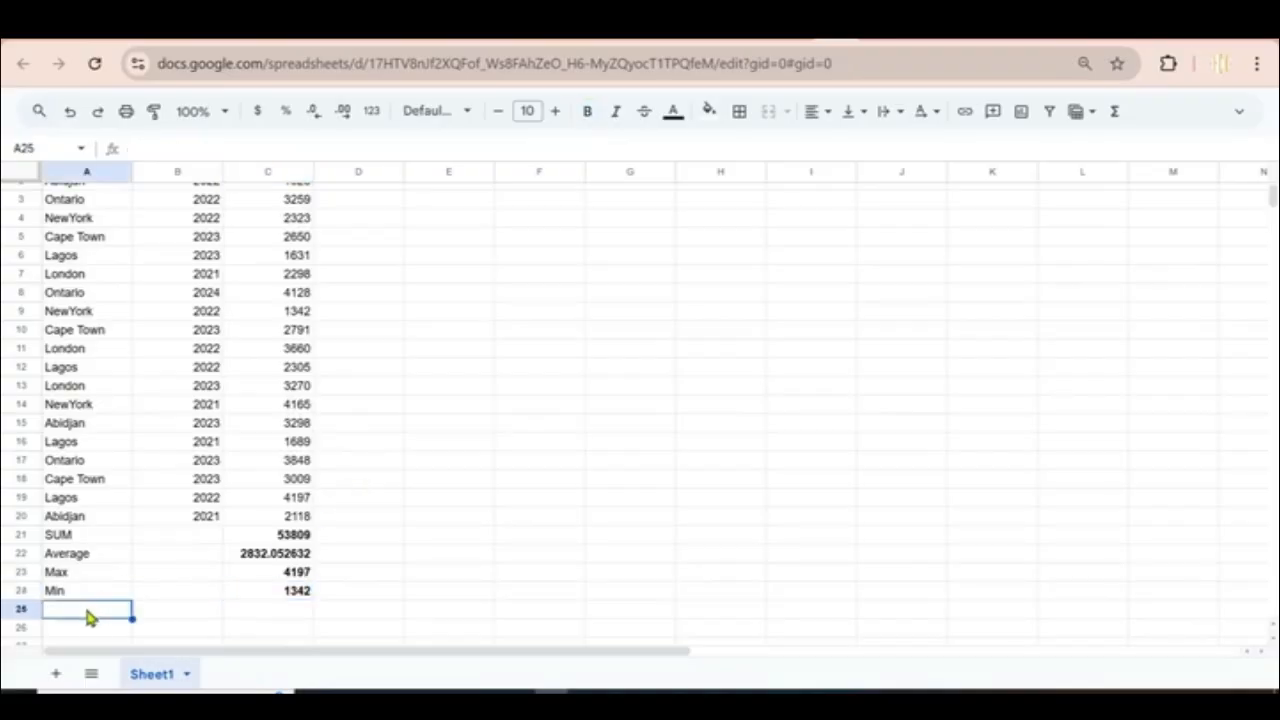
pyautogui.write('TRa')
pyautogui.press('BackSpace')
pyautogui.press('BackSpace')
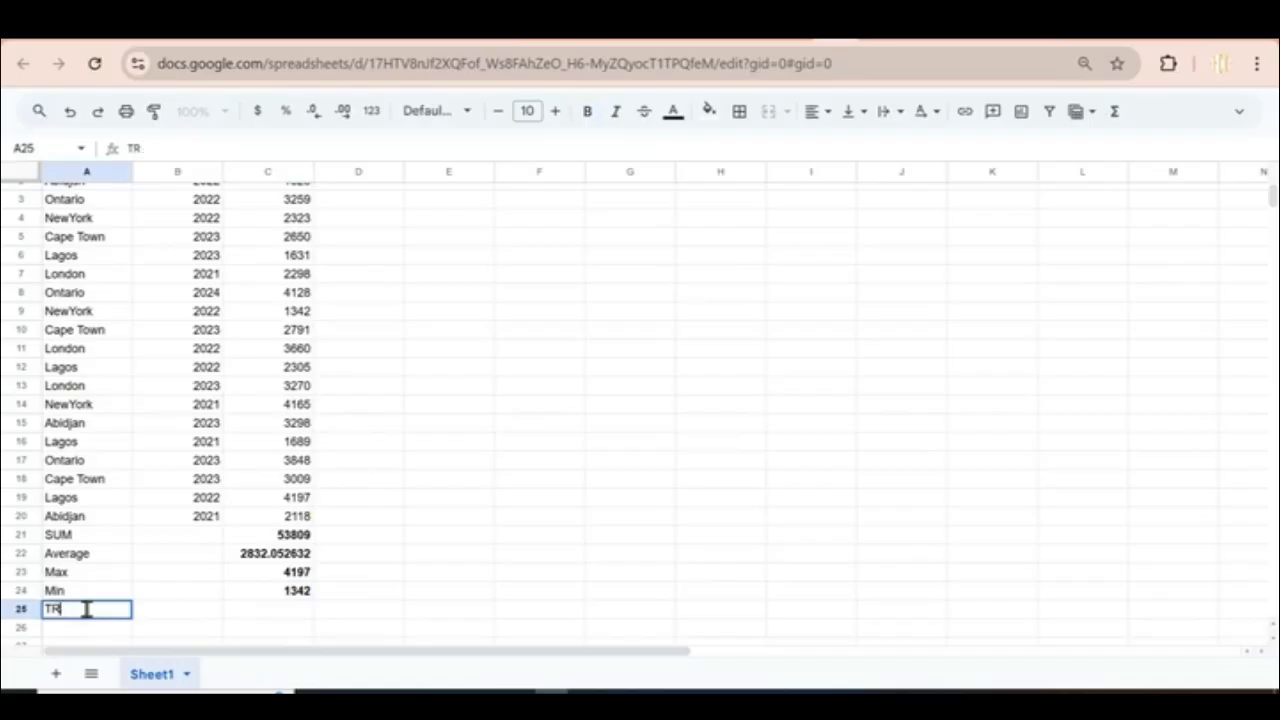
pyautogui.write('ransa')
pyautogui.write('c')
pyautogui.press('BackSpace')
pyautogui.write('saction for Abijan')
pyautogui.click(240, 612)
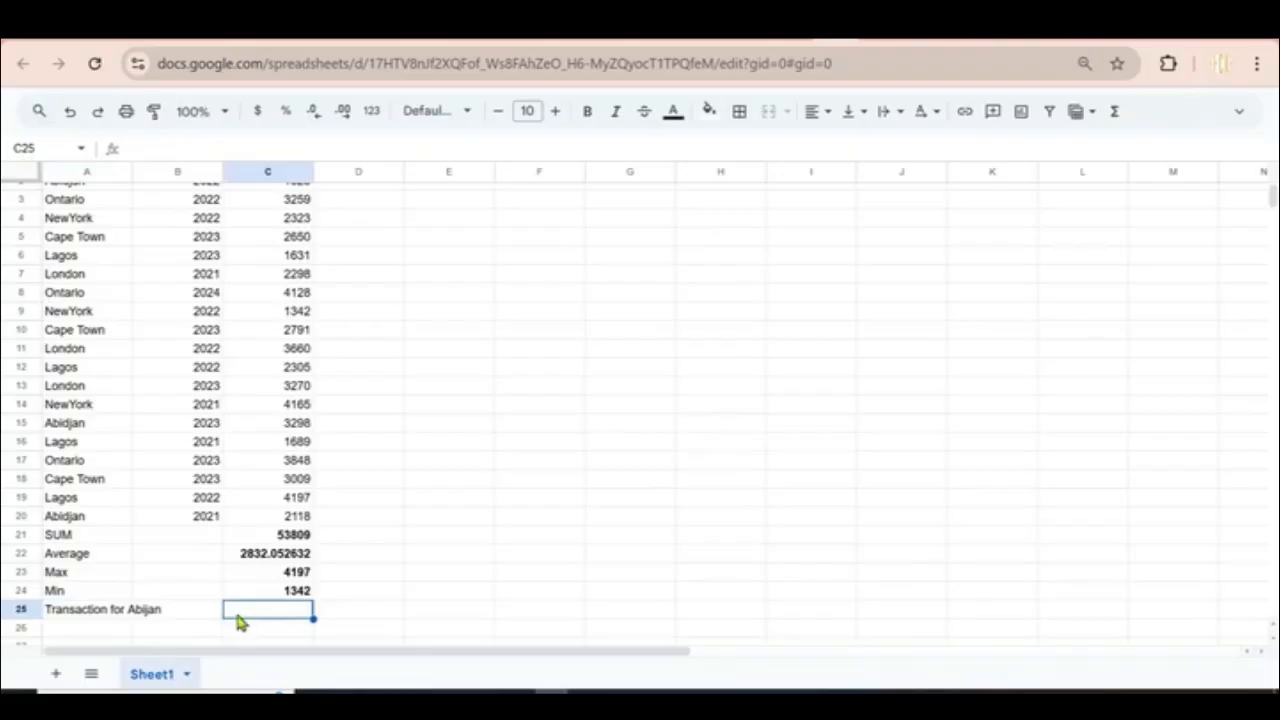
# Step: Enter a SUMIF in C25 over A2:A20 for Abidjan summing C2:C20, giving 7244
pyautogui.write('=SU')
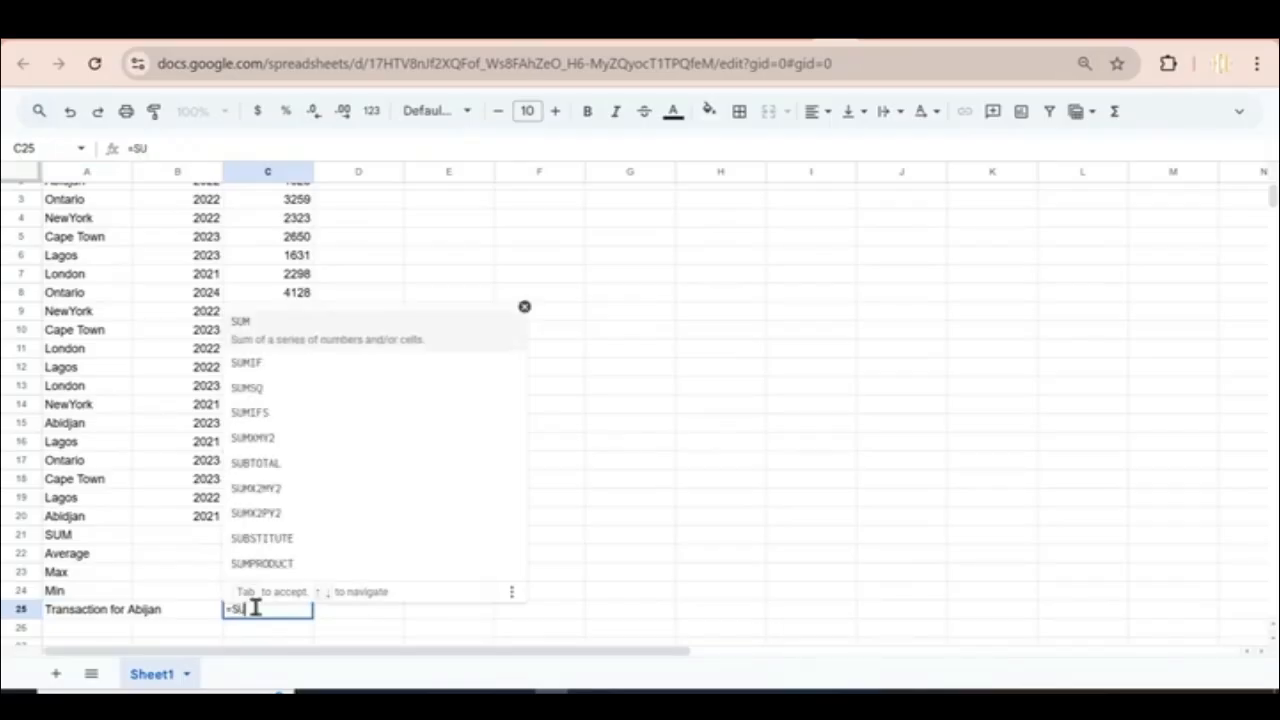
pyautogui.write('MIF')
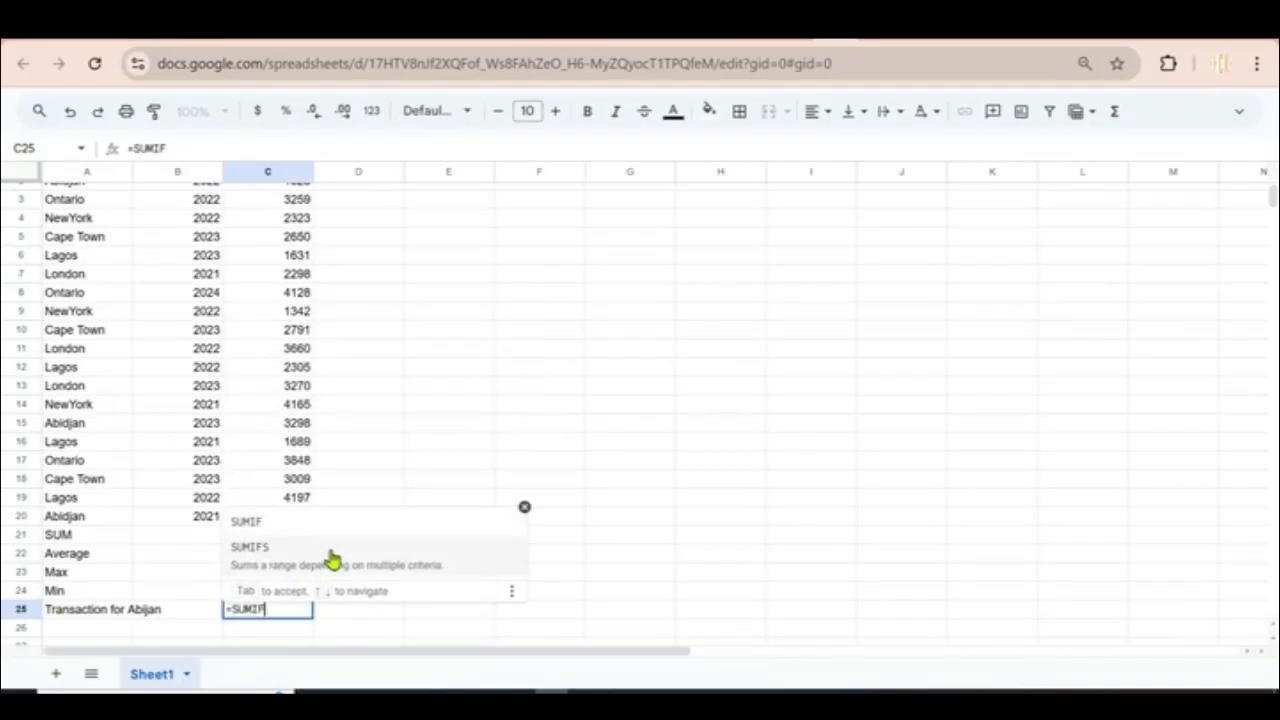
pyautogui.write('(')
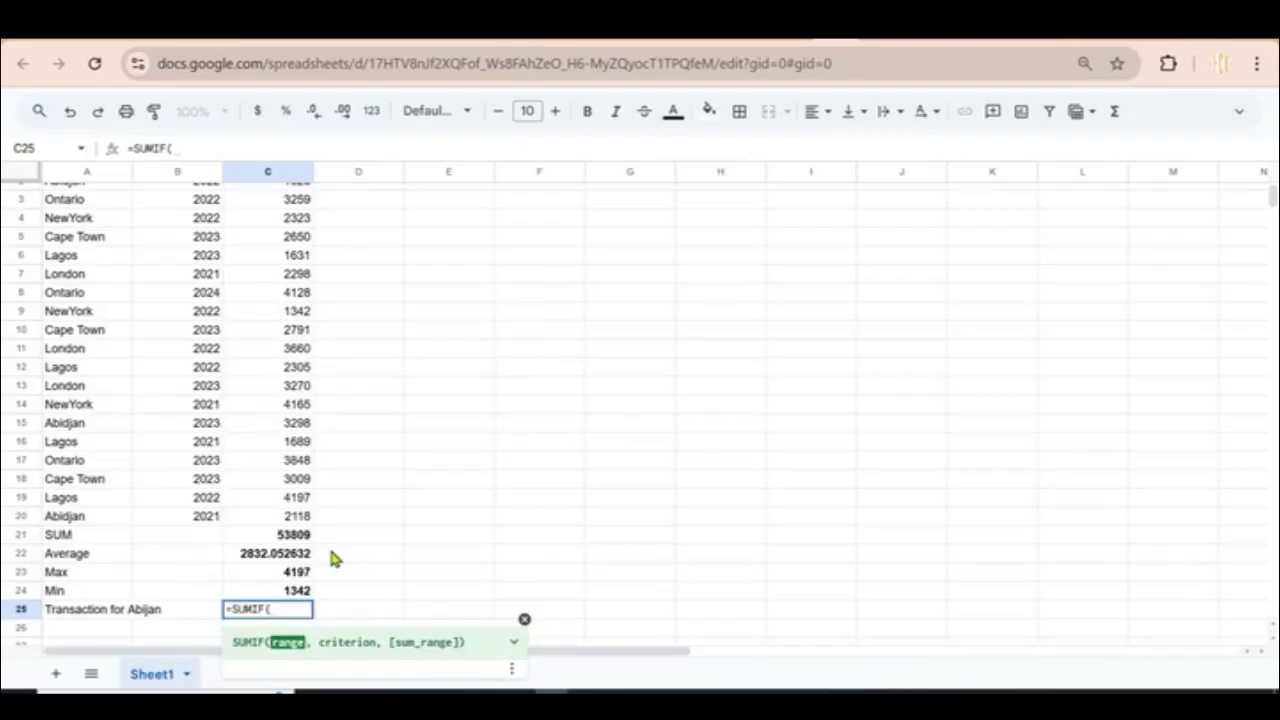
pyautogui.write('A2:')
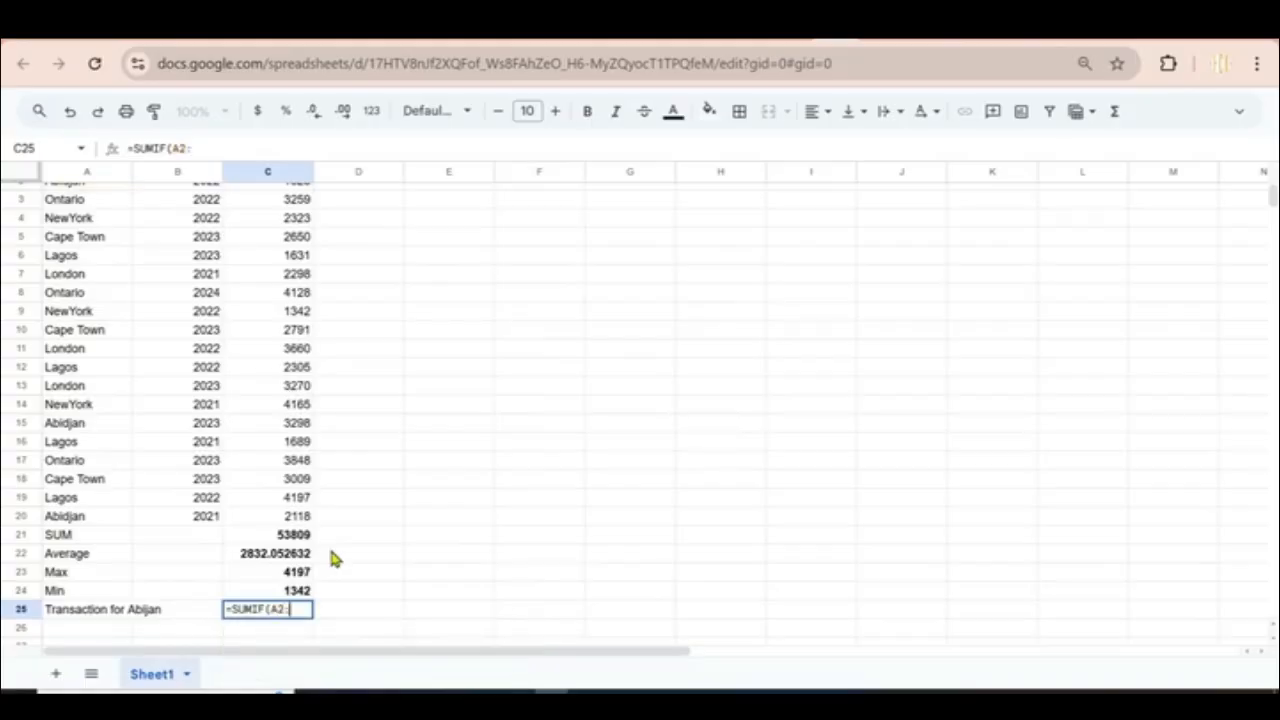
pyautogui.write(':A21')
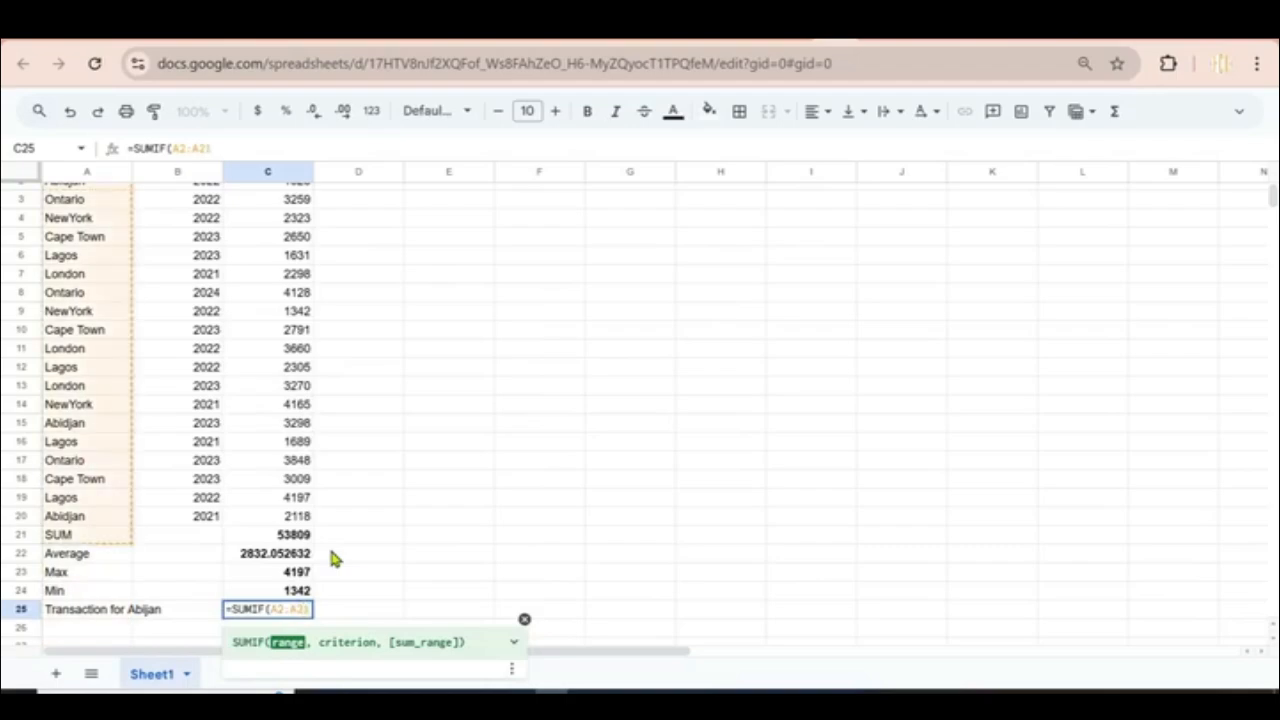
pyautogui.press('BackSpace')
pyautogui.write('0')
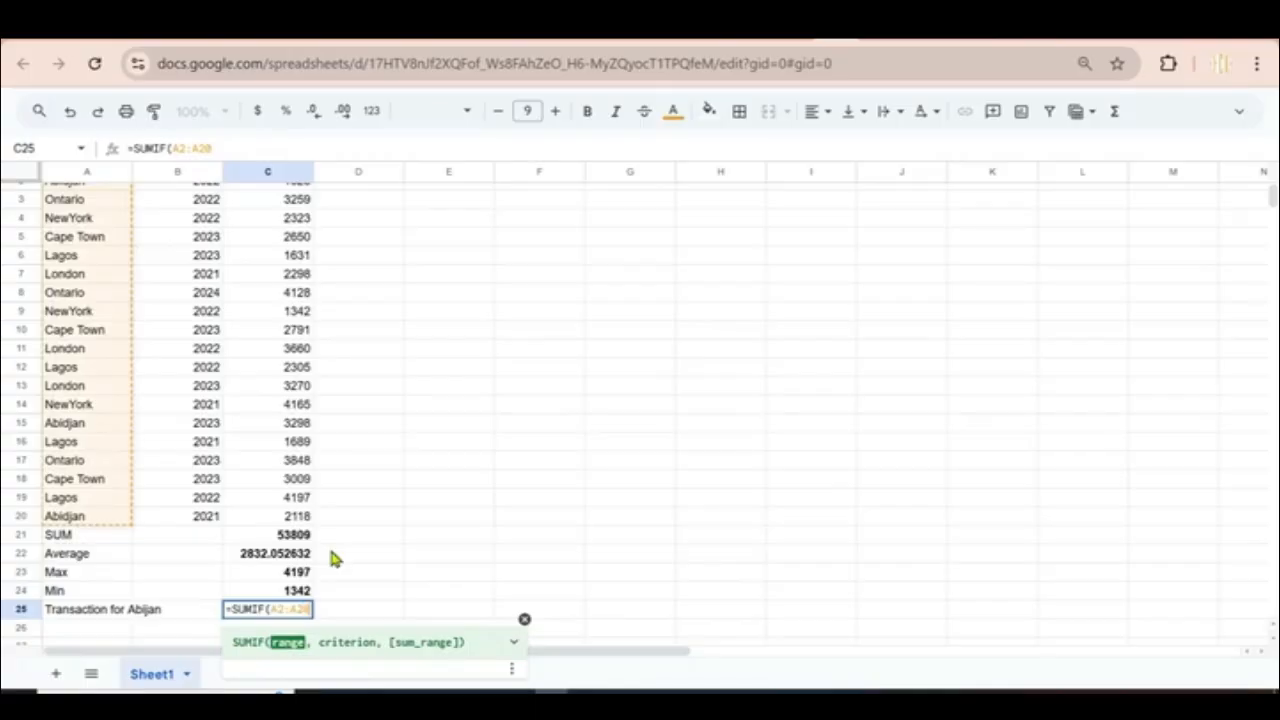
pyautogui.write(',')
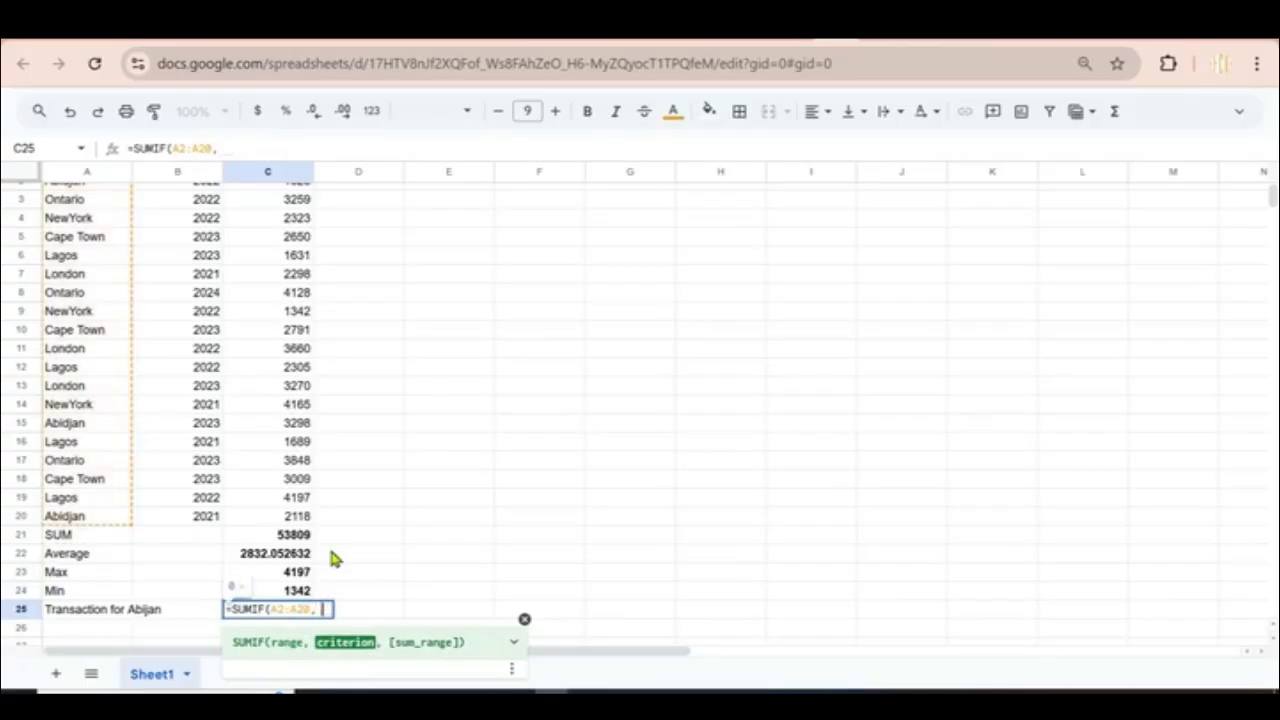
pyautogui.press('BackSpace')
pyautogui.write('"Abid')
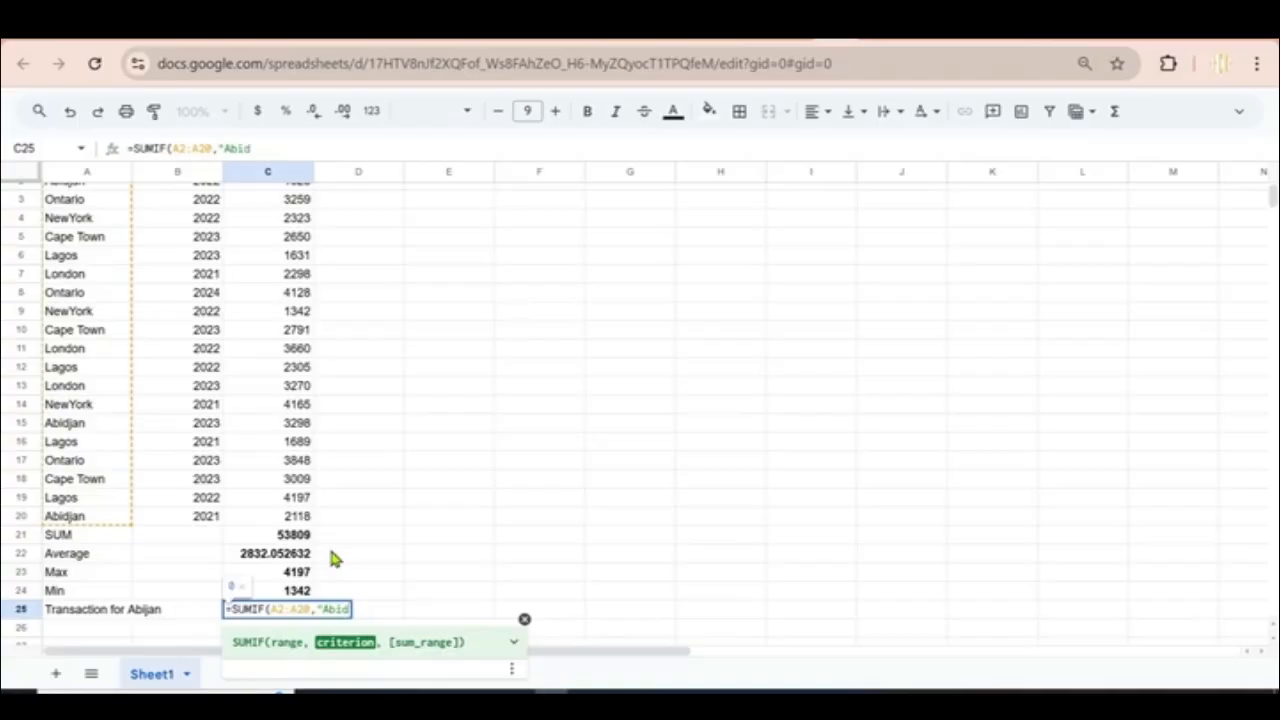
pyautogui.write('jon", ')
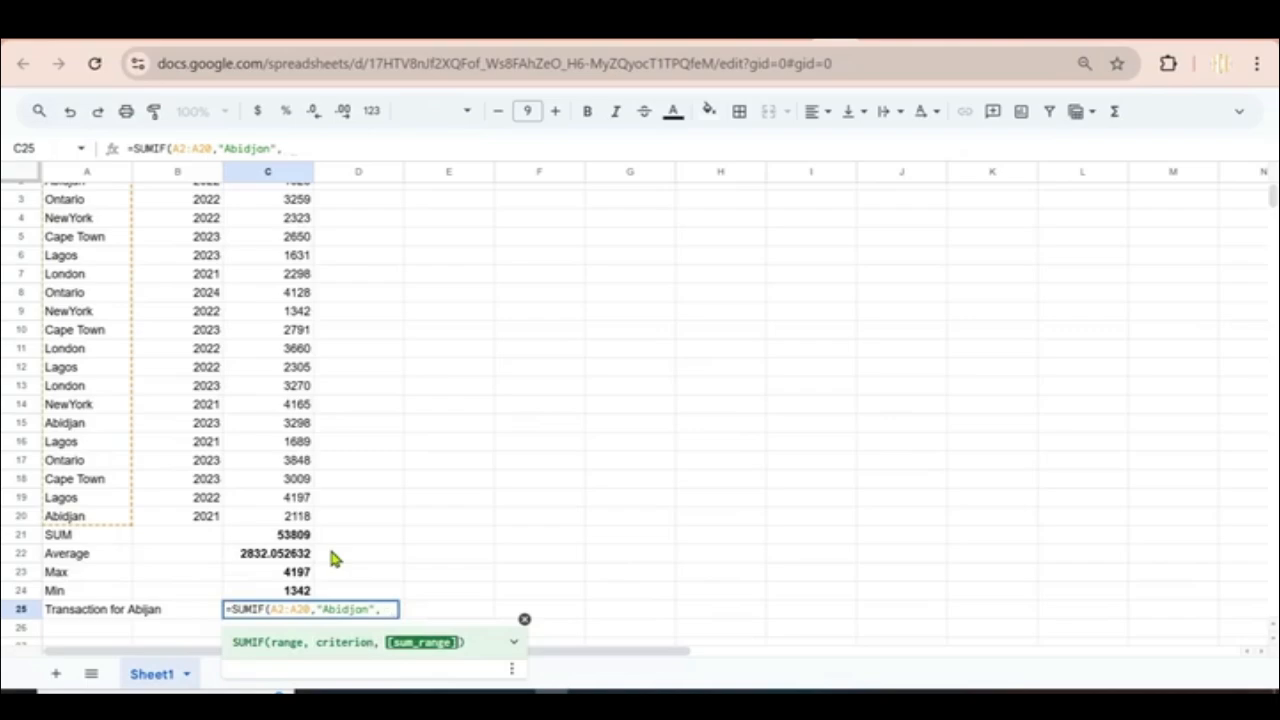
pyautogui.write('C')
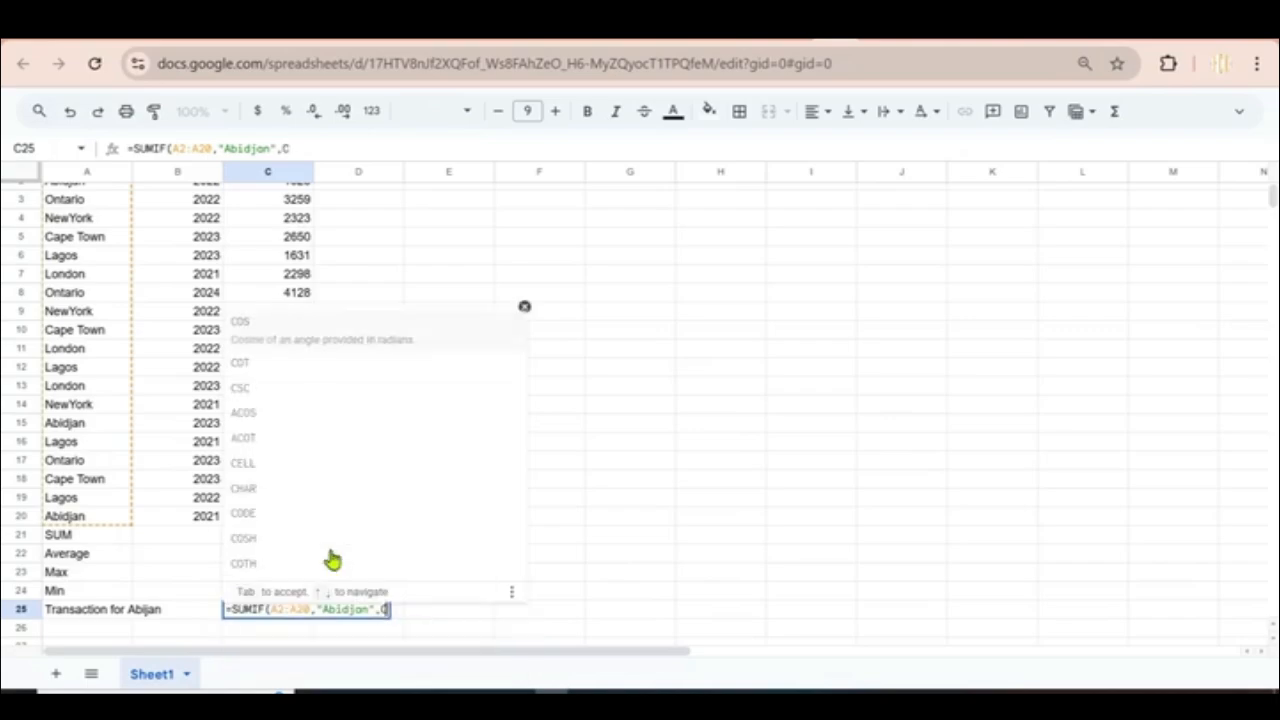
pyautogui.write('2:')
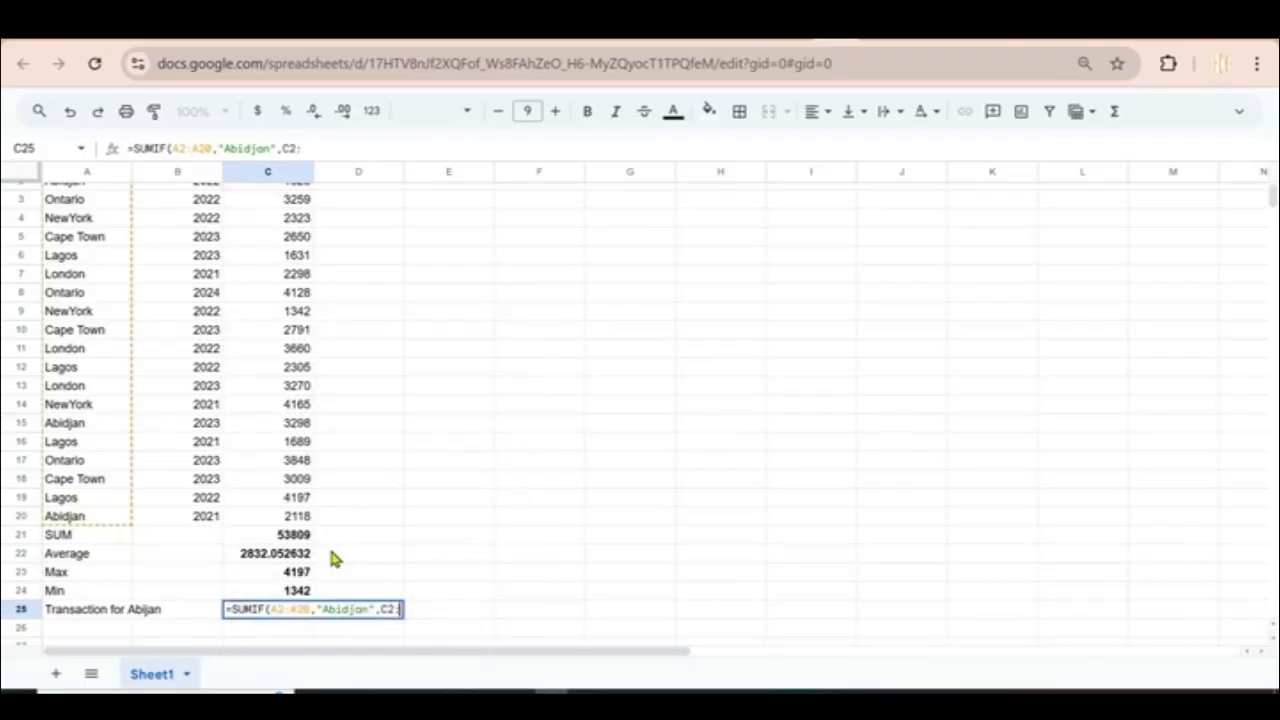
pyautogui.write('C')
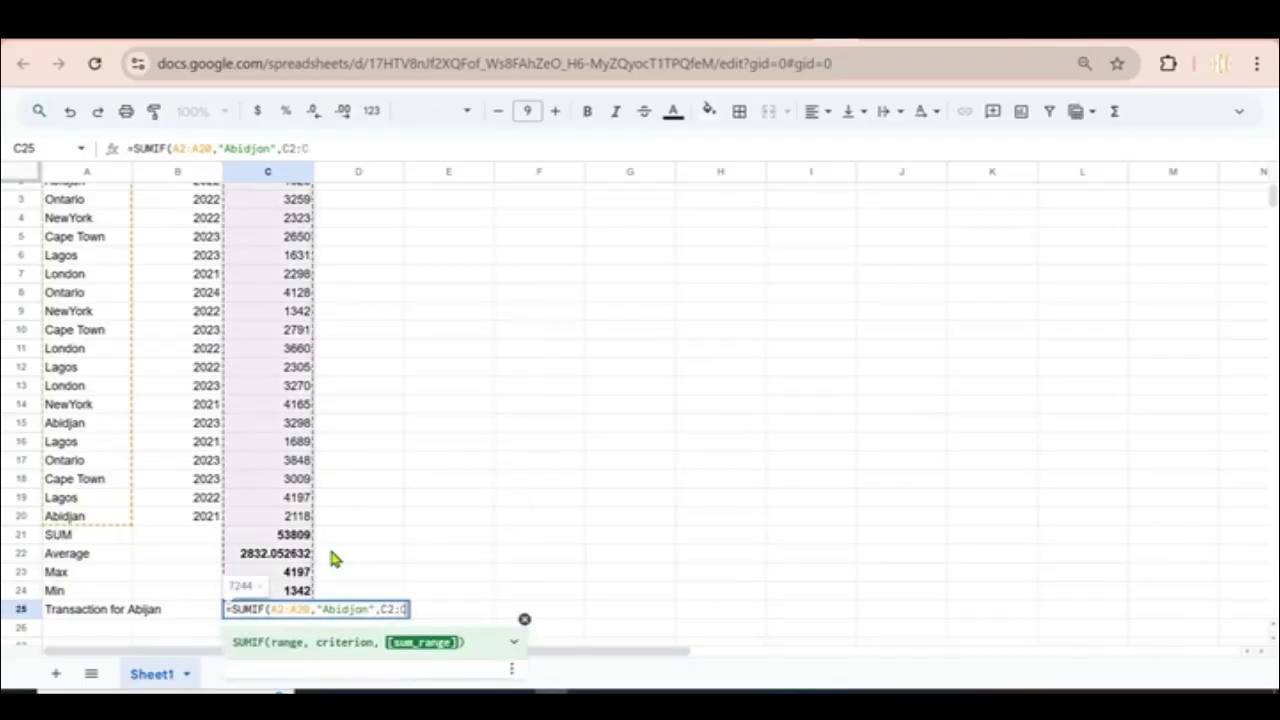
pyautogui.write('20')
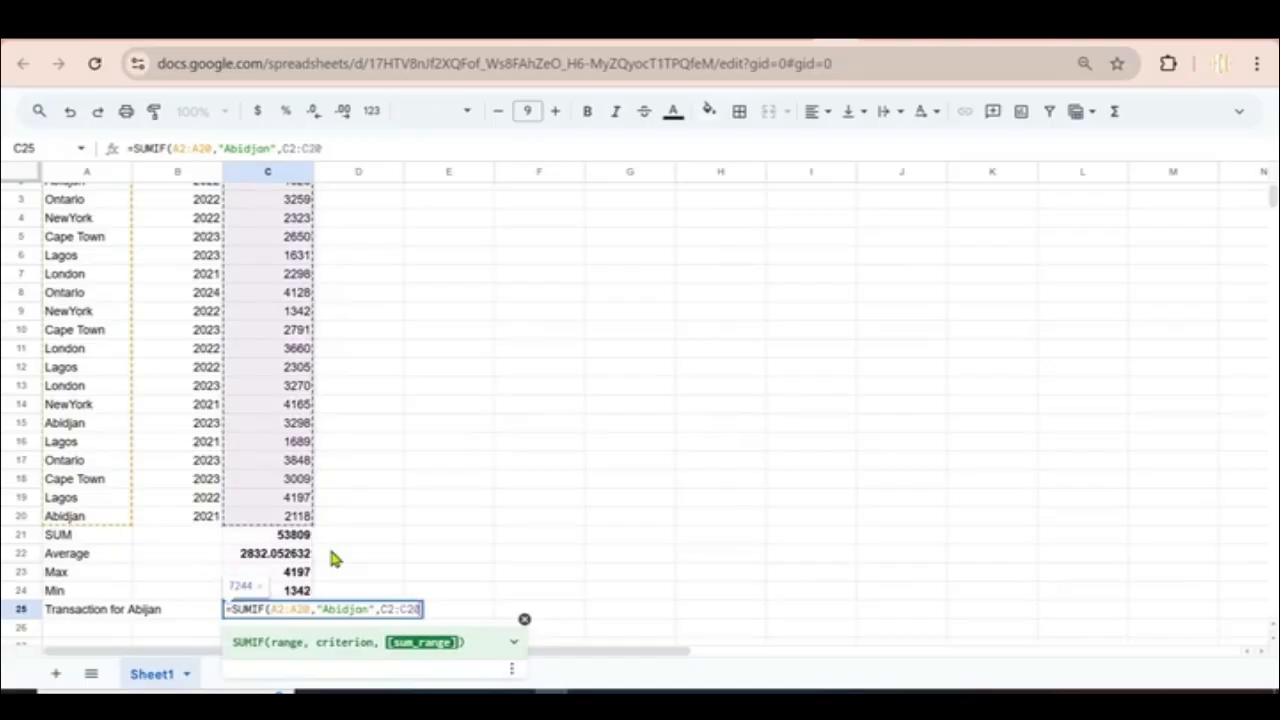
pyautogui.write(')')
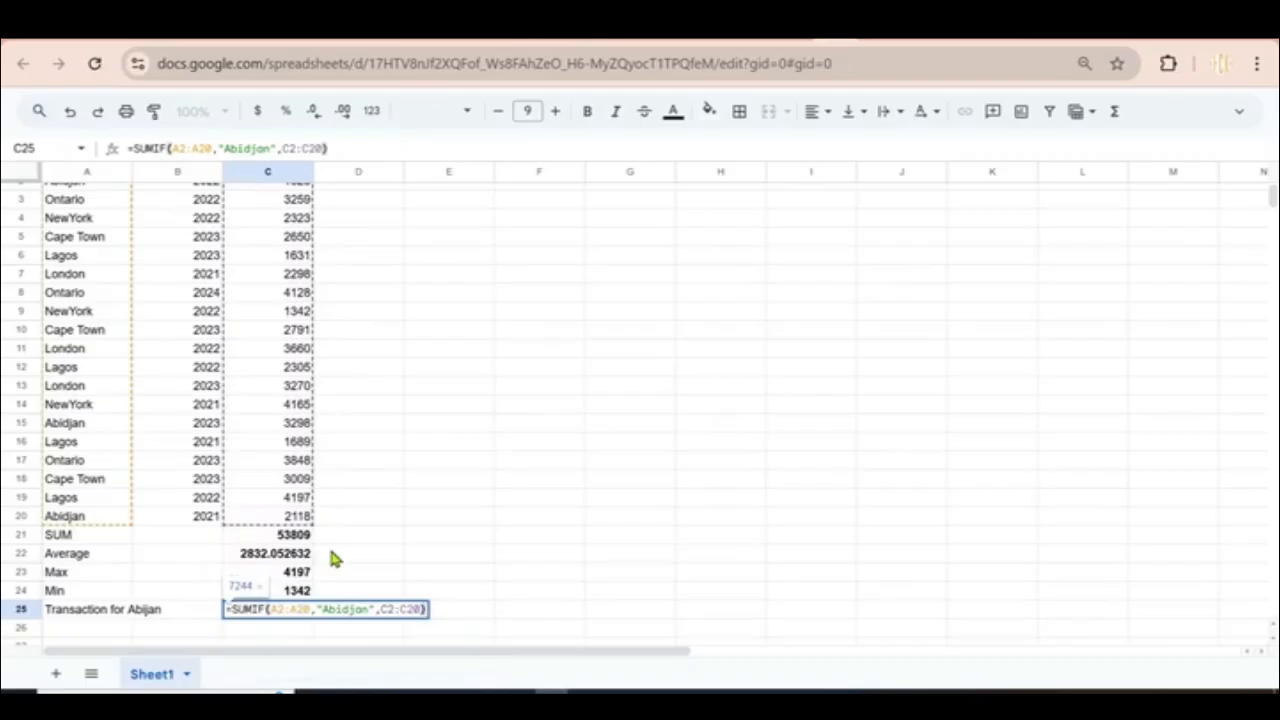
pyautogui.press('Return')
# Step: Review the Abidjan SUMIF formula in C25 without changing it
pyautogui.click(300, 609)
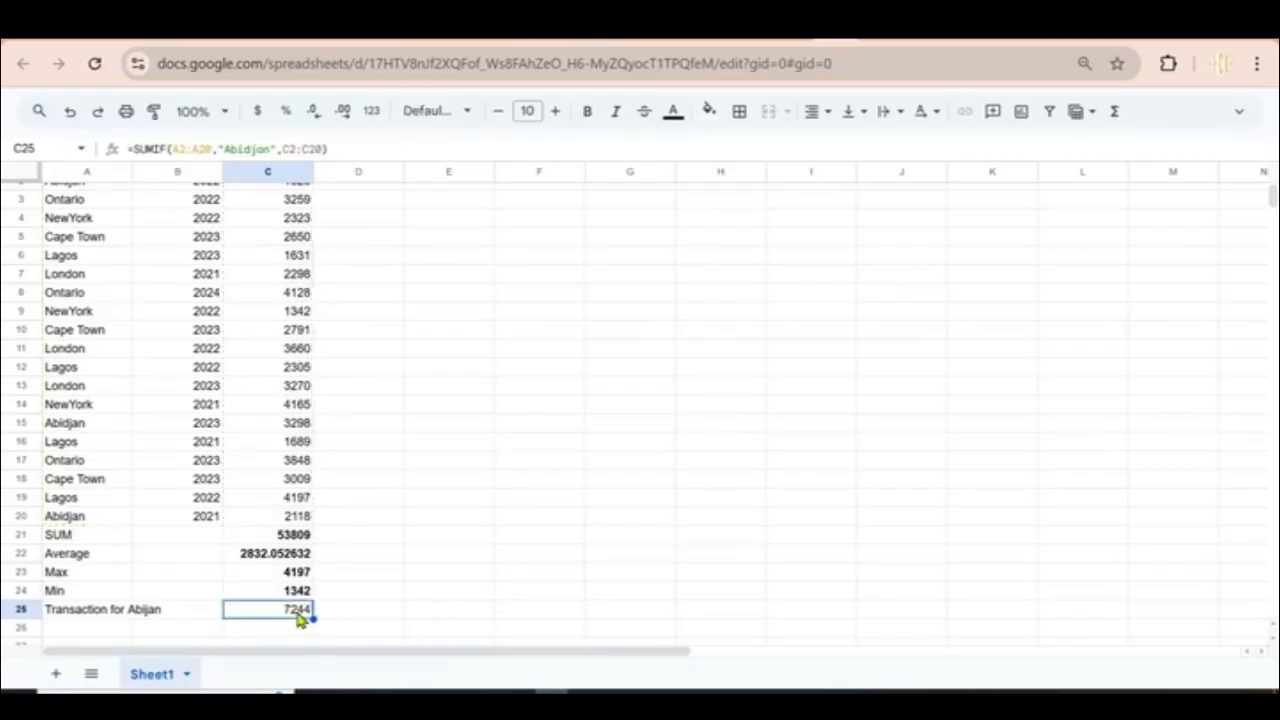
pyautogui.doubleClick(298, 609)
pyautogui.click(435, 519)
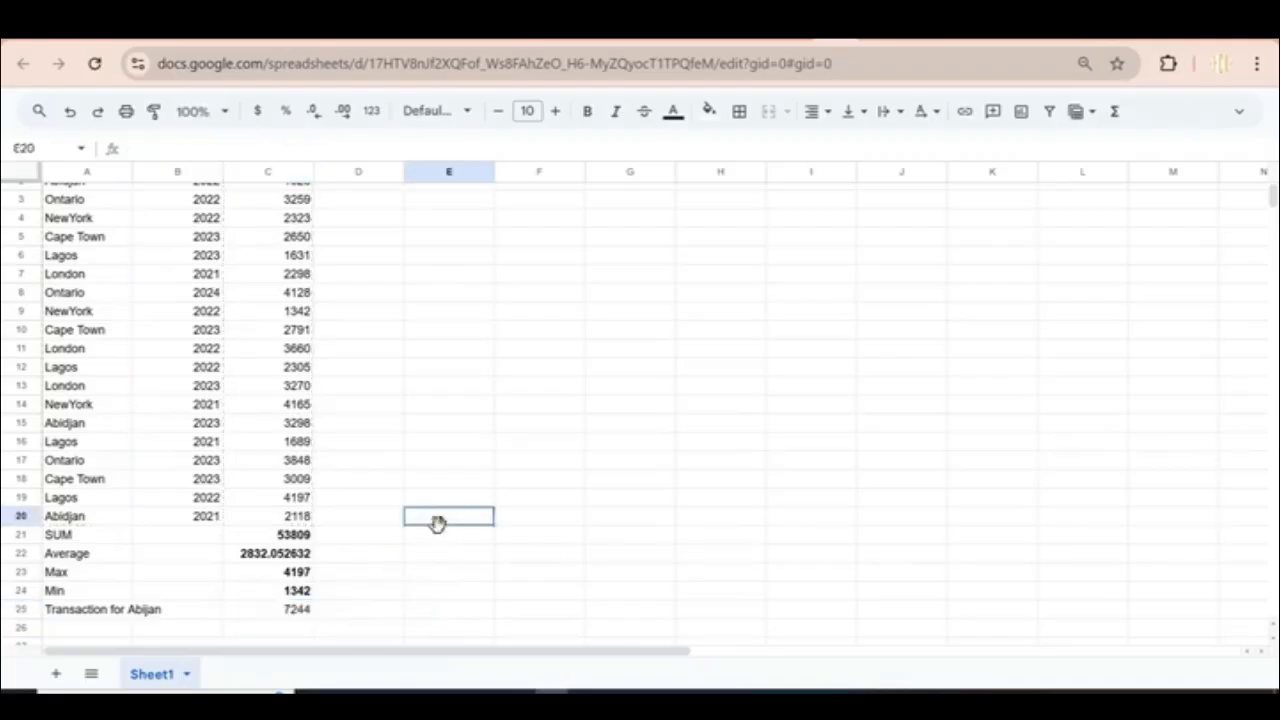
pyautogui.click(294, 613)
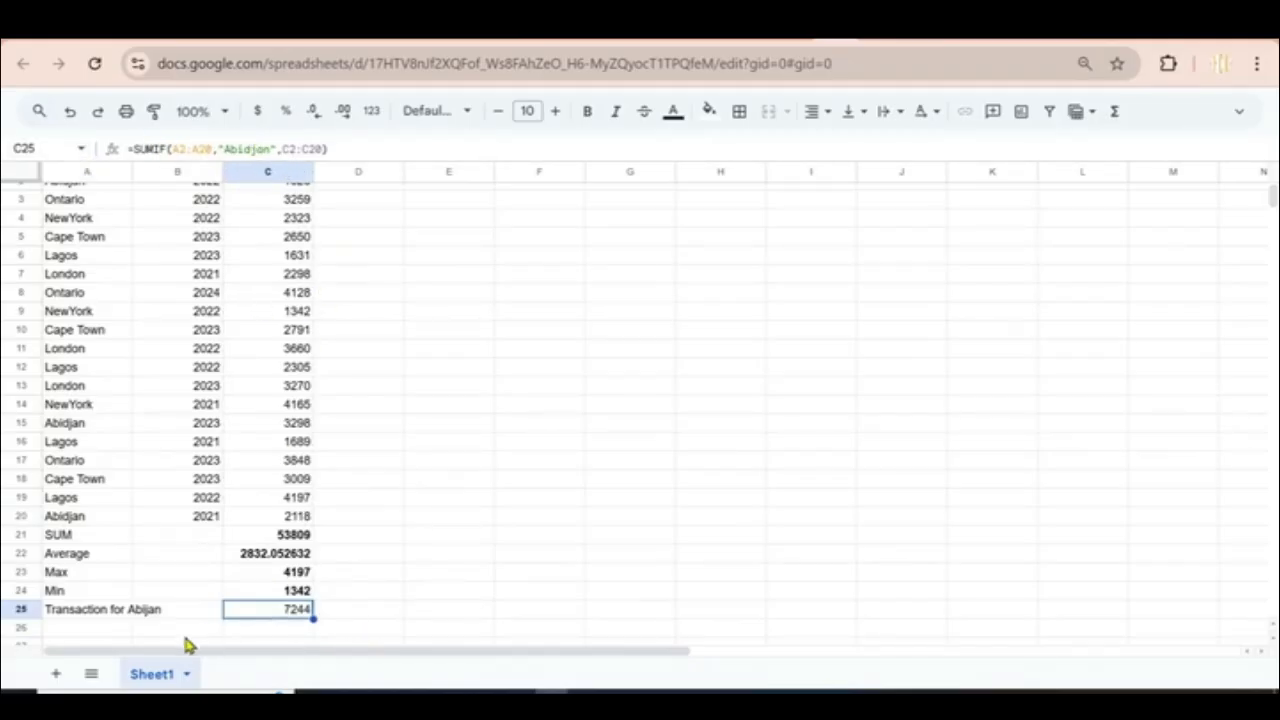
# Step: Label A26 'Transaction for Ontario' by replacing Abijan in the autocompleted text
pyautogui.click(74, 630)
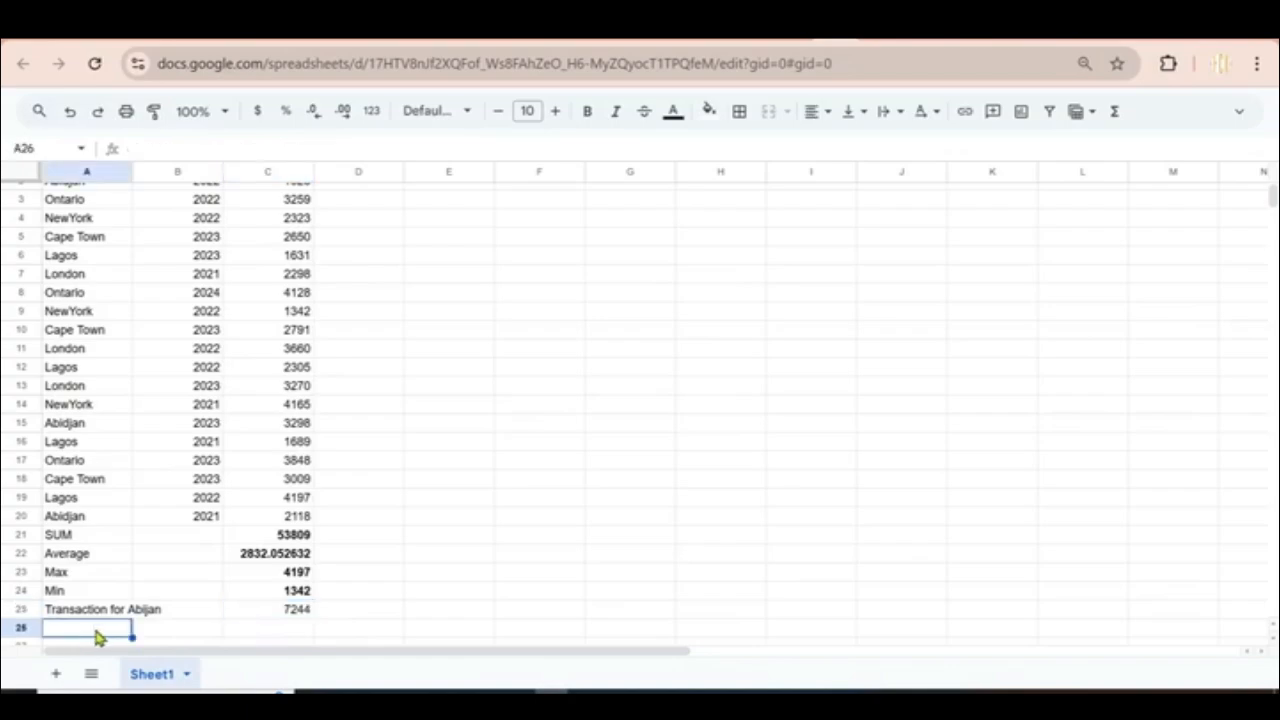
pyautogui.write('Tra')
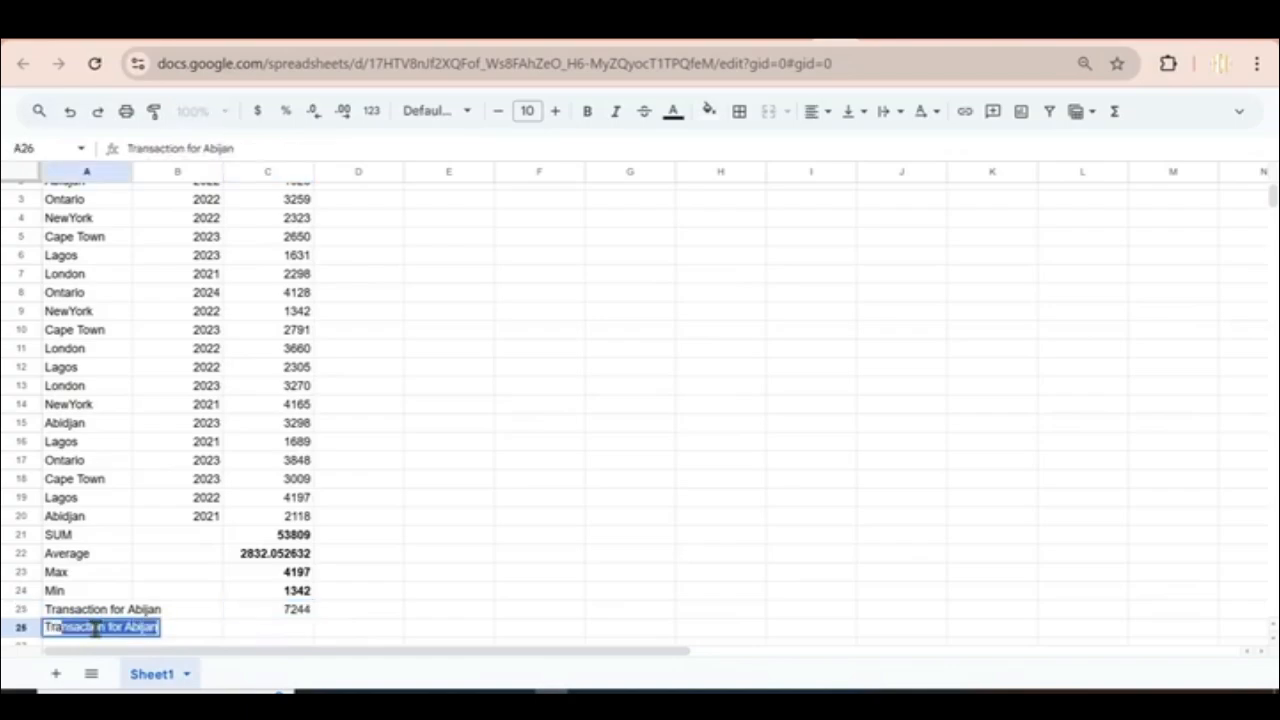
pyautogui.write('nsaction for A')
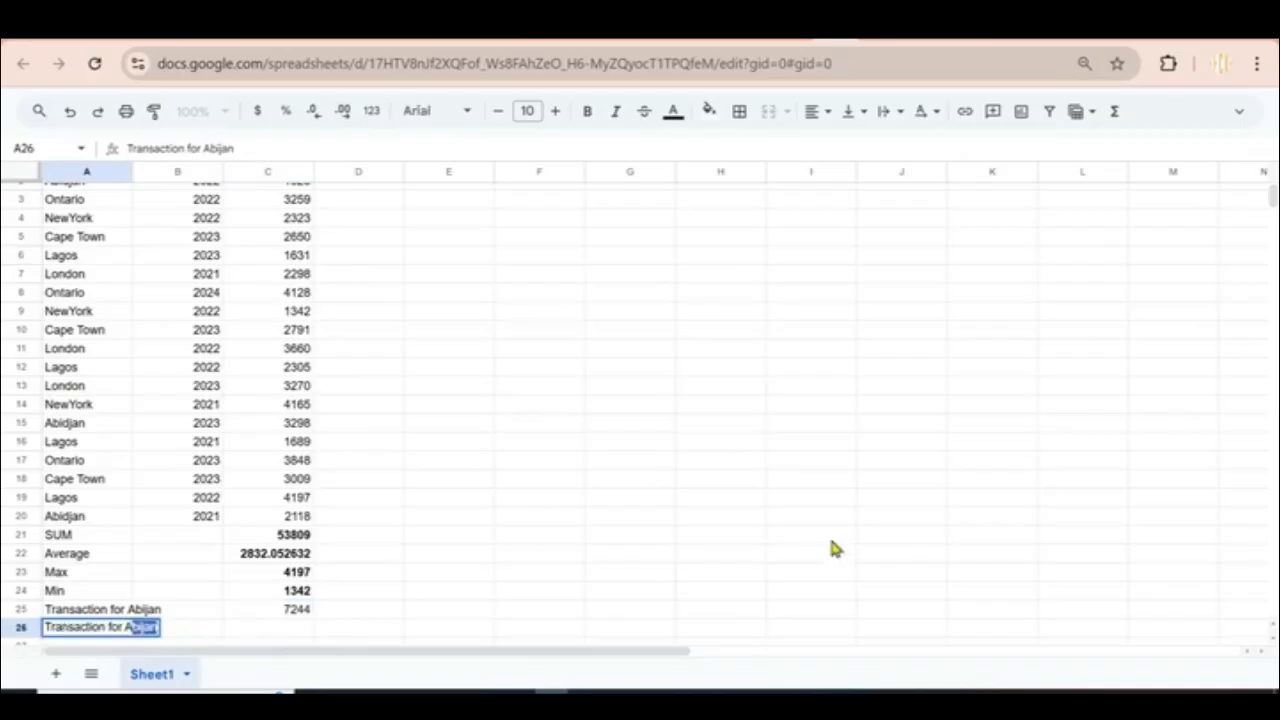
pyautogui.scroll(1, 1273, 182)
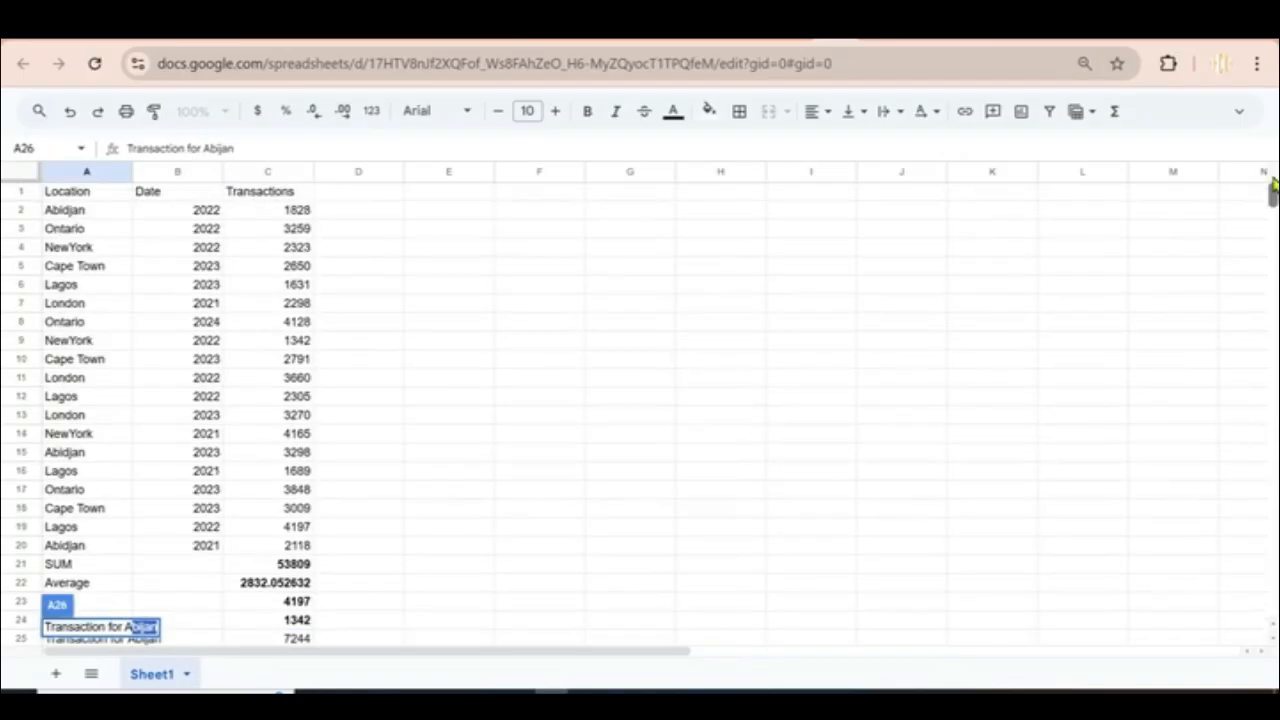
pyautogui.scroll(-5, 1273, 190)
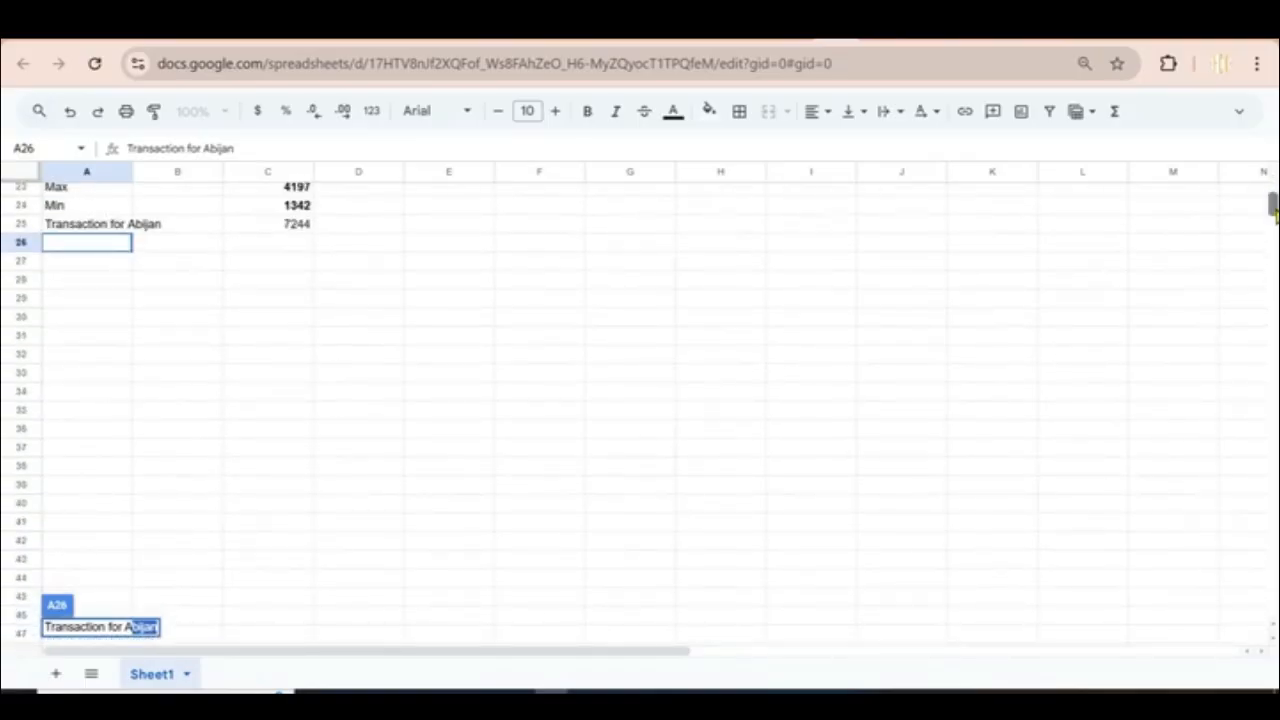
pyautogui.scroll(5, 1273, 205)
pyautogui.click(126, 627)
pyautogui.moveTo(126, 627); pyautogui.dragTo(156, 627)
pyautogui.write('Ontario')
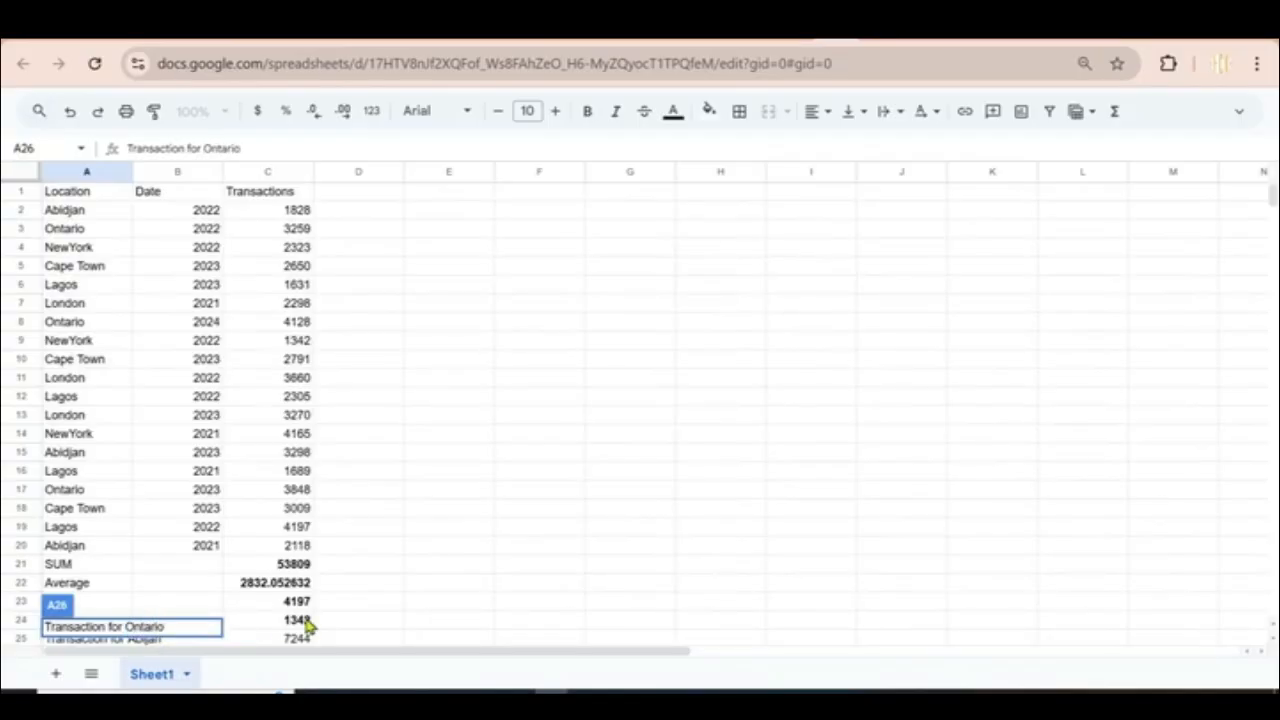
pyautogui.click(305, 620)
pyautogui.click(600, 512)
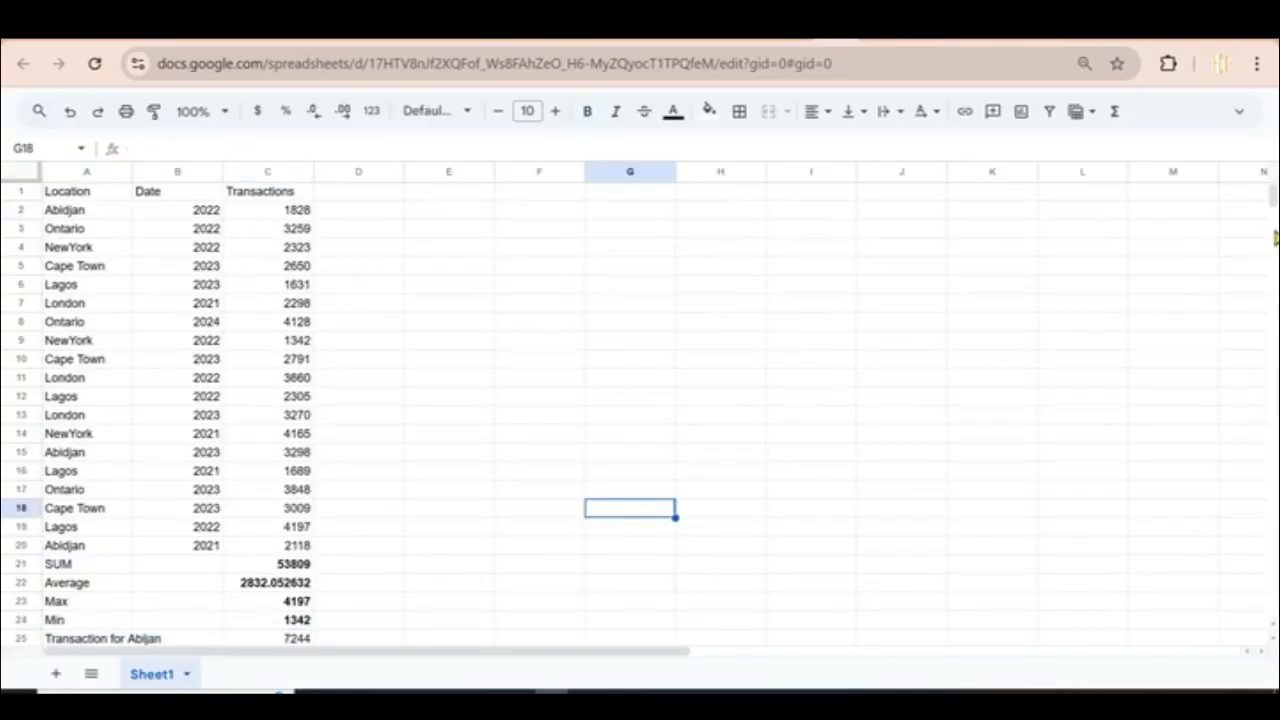
pyautogui.scroll(-3, 580, 436)
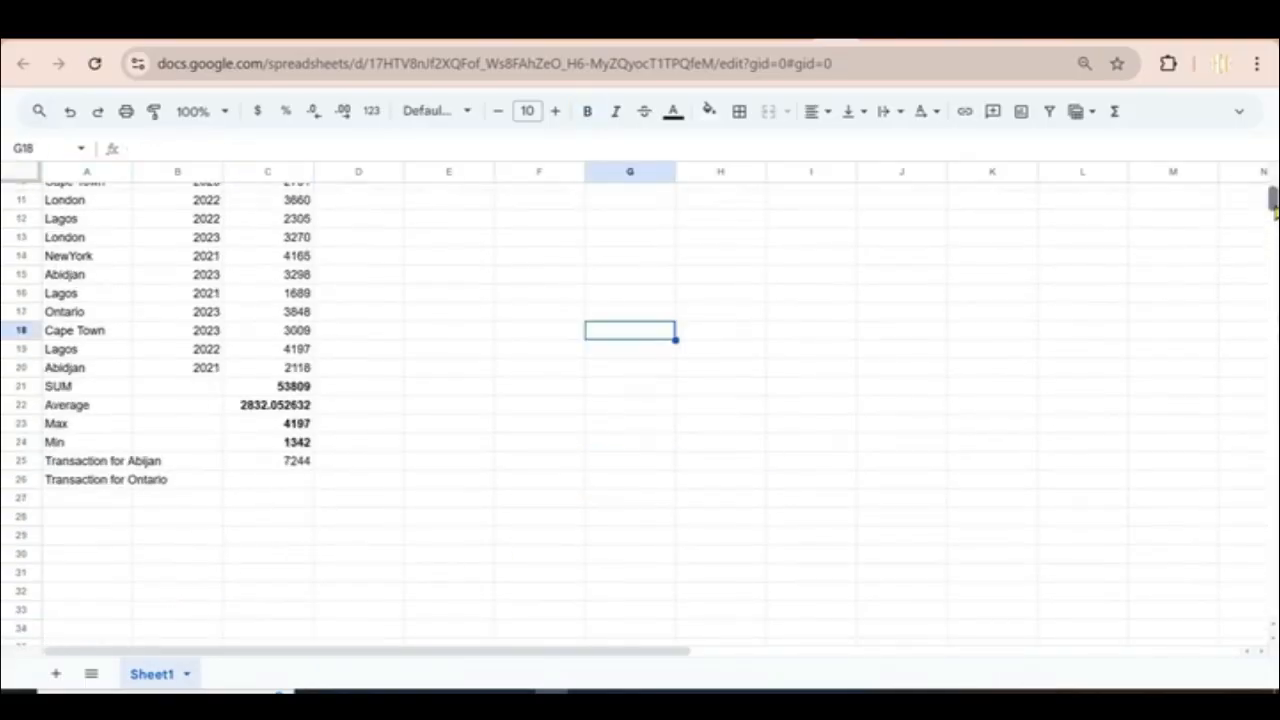
pyautogui.click(284, 464)
# Step: Copy the C25 SUMIF into C26 with the criterion changed to Ontario, showing 11235
pyautogui.hotkey('ctrl', 'c')
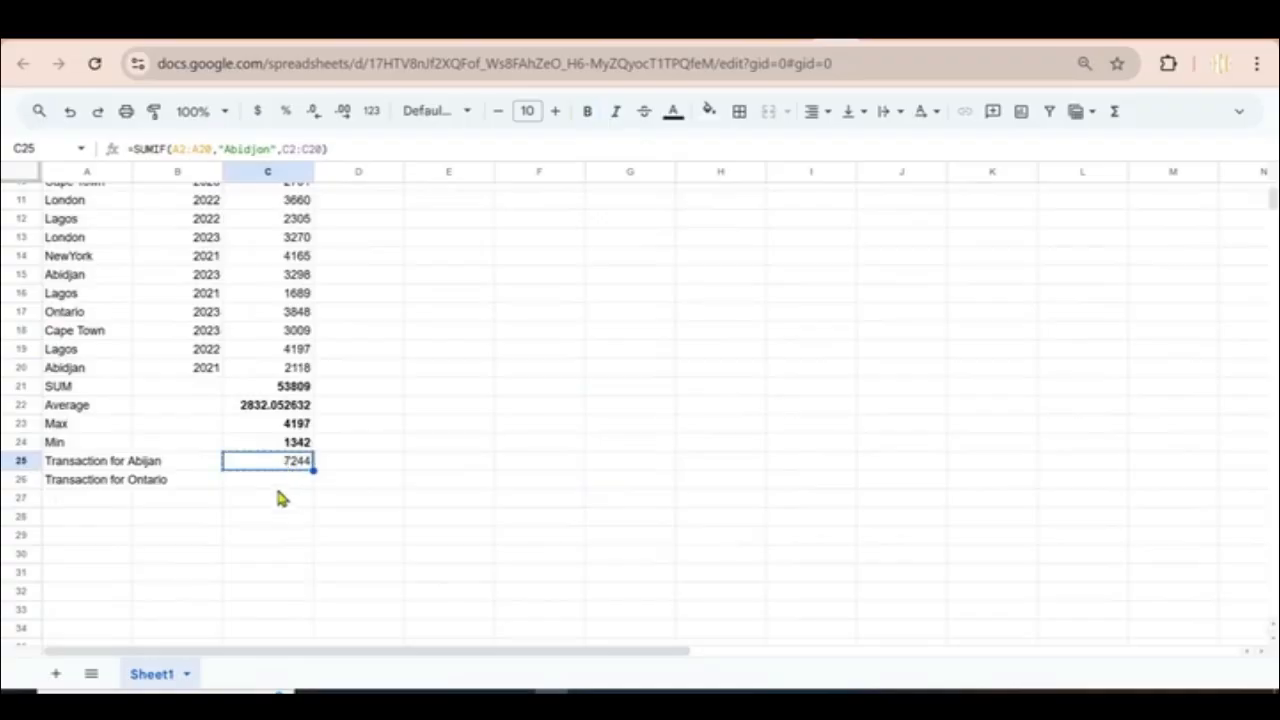
pyautogui.click(277, 484)
pyautogui.hotkey('ctrl', 'v')
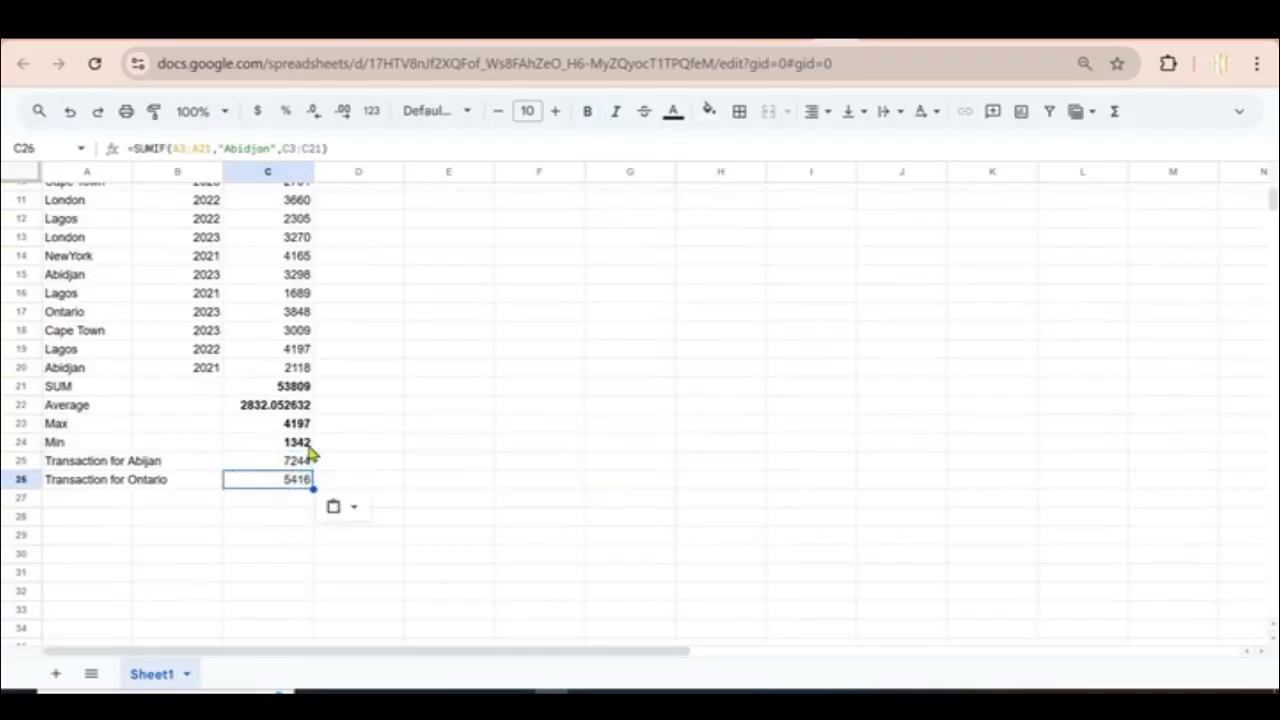
pyautogui.doubleClick(285, 482)
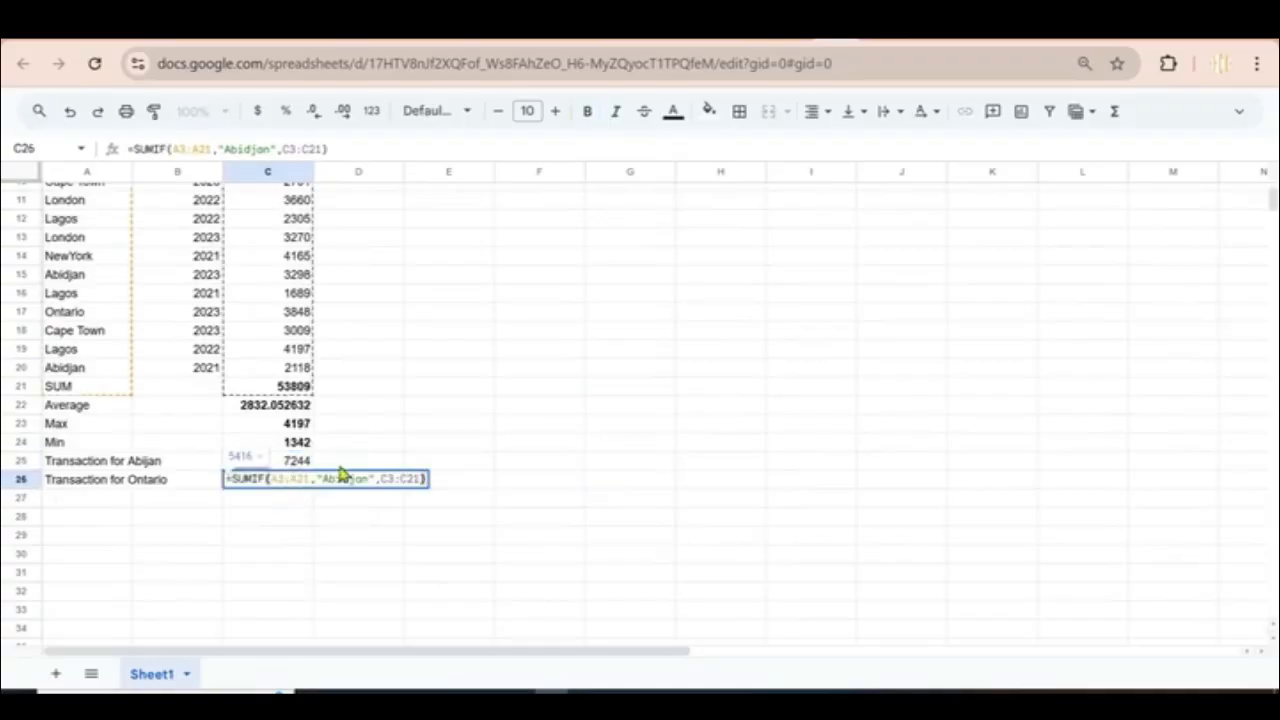
pyautogui.moveTo(322, 478); pyautogui.dragTo(370, 478)
pyautogui.write('Onto')
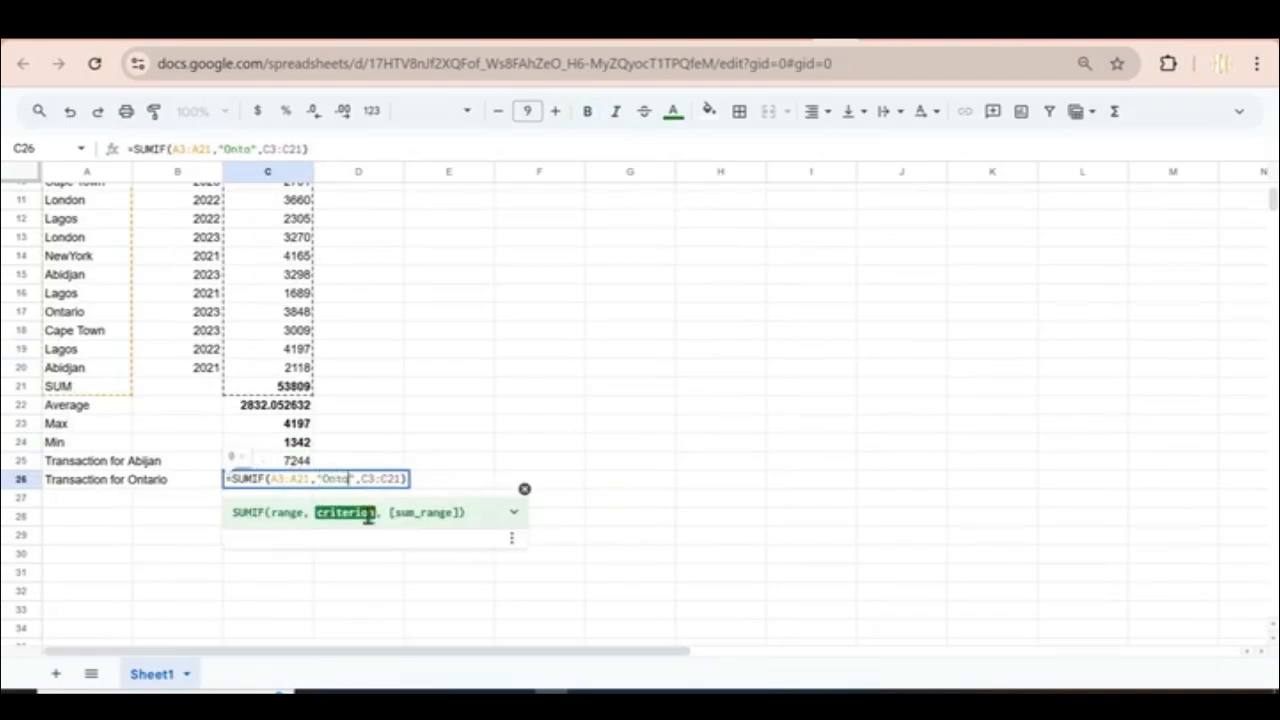
pyautogui.write('rio')
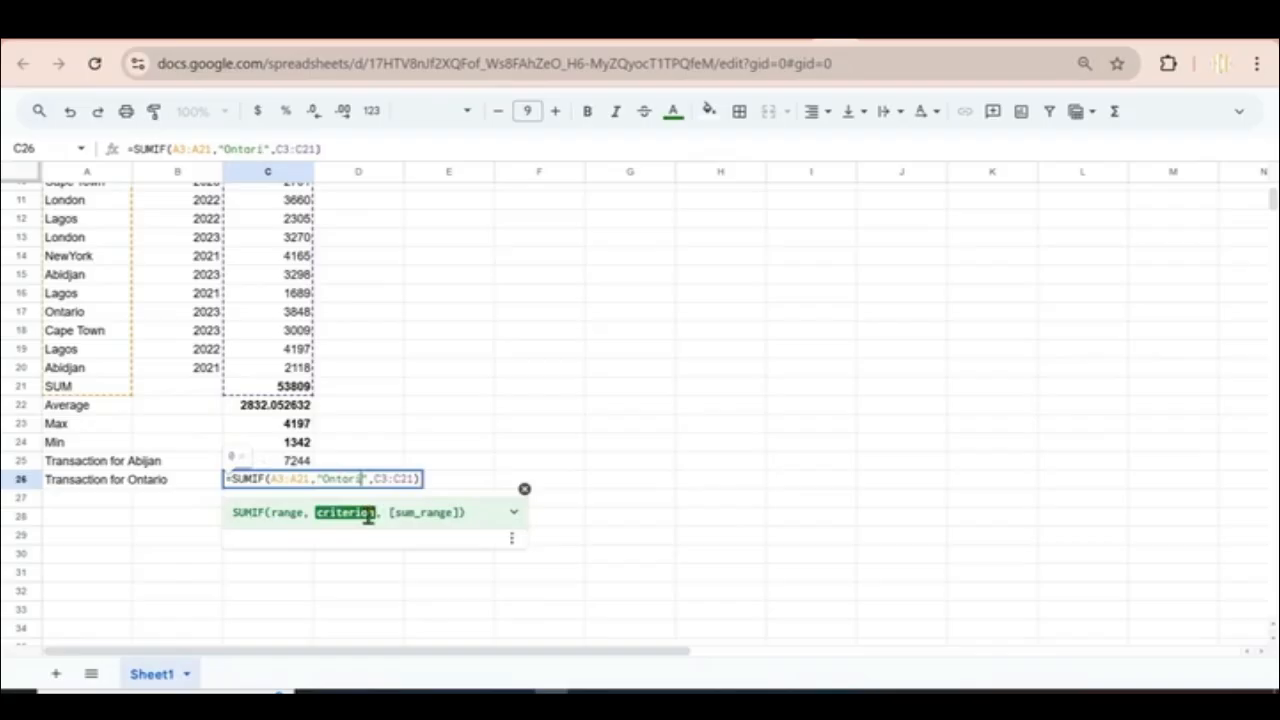
pyautogui.press('Return')
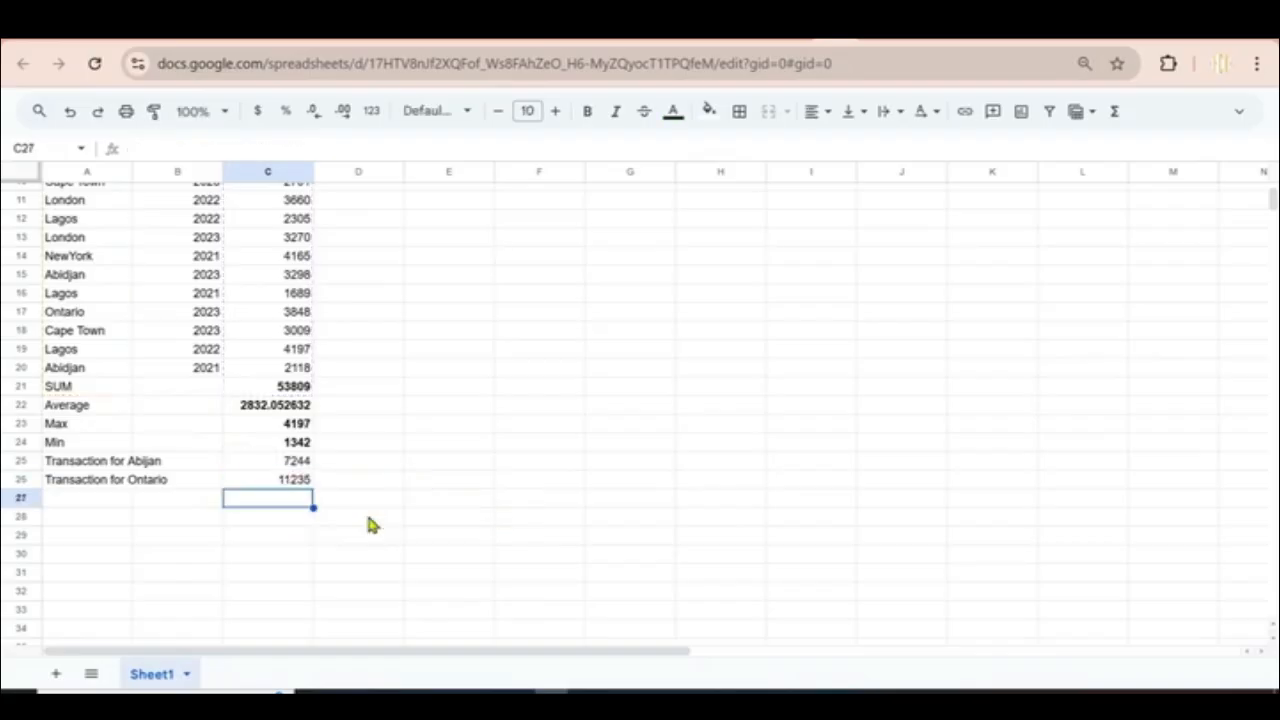
pyautogui.click(288, 484)
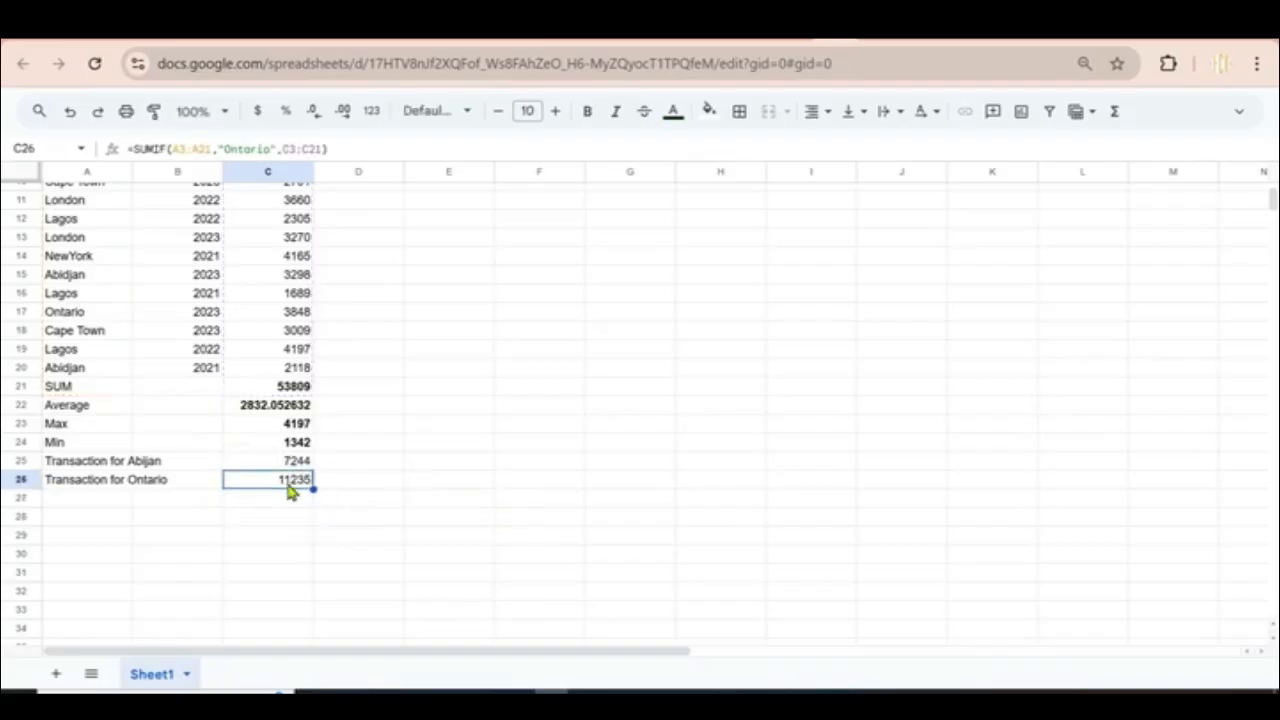
# Step: Copy the 'Transaction for Ontario' label from A26
pyautogui.click(62, 494)
pyautogui.click(72, 484)
pyautogui.hotkey('ctrl', 'c')
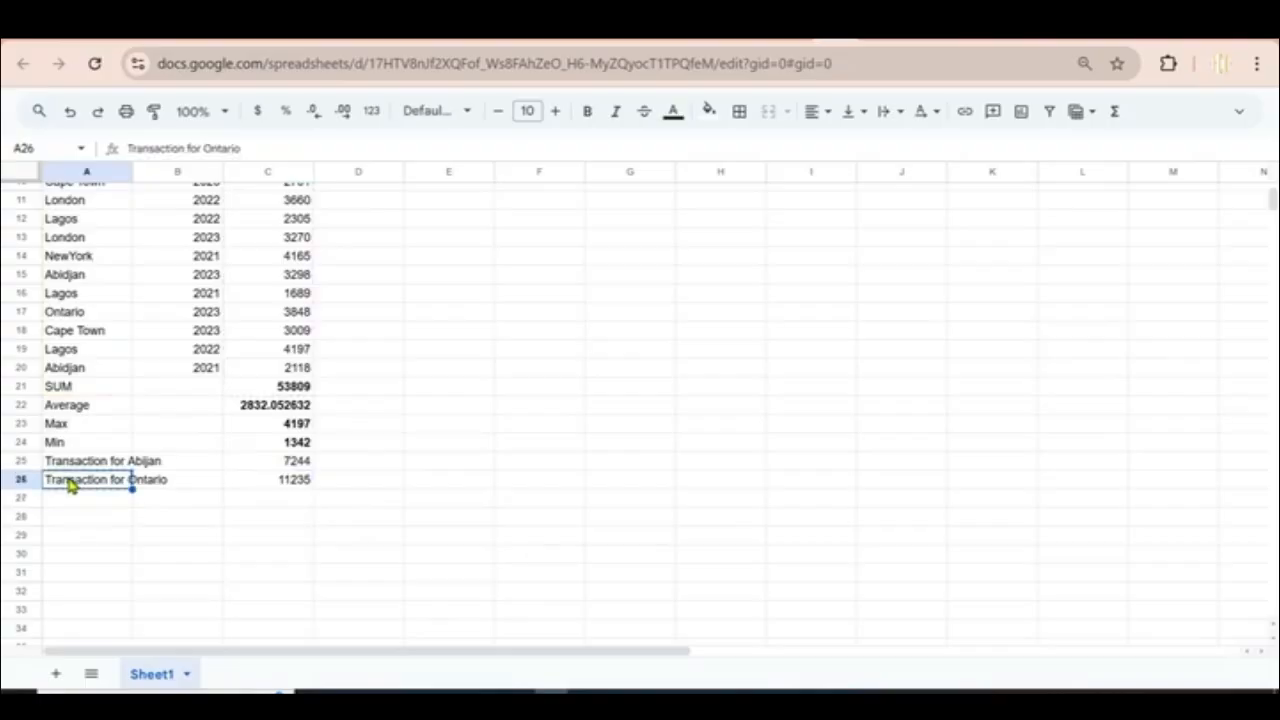
# Step: Paste the Ontario label into A27 and A28, then rename A27 'Transaction for Lagos'
pyautogui.click(60, 505)
pyautogui.hotkey('ctrl', 'v')
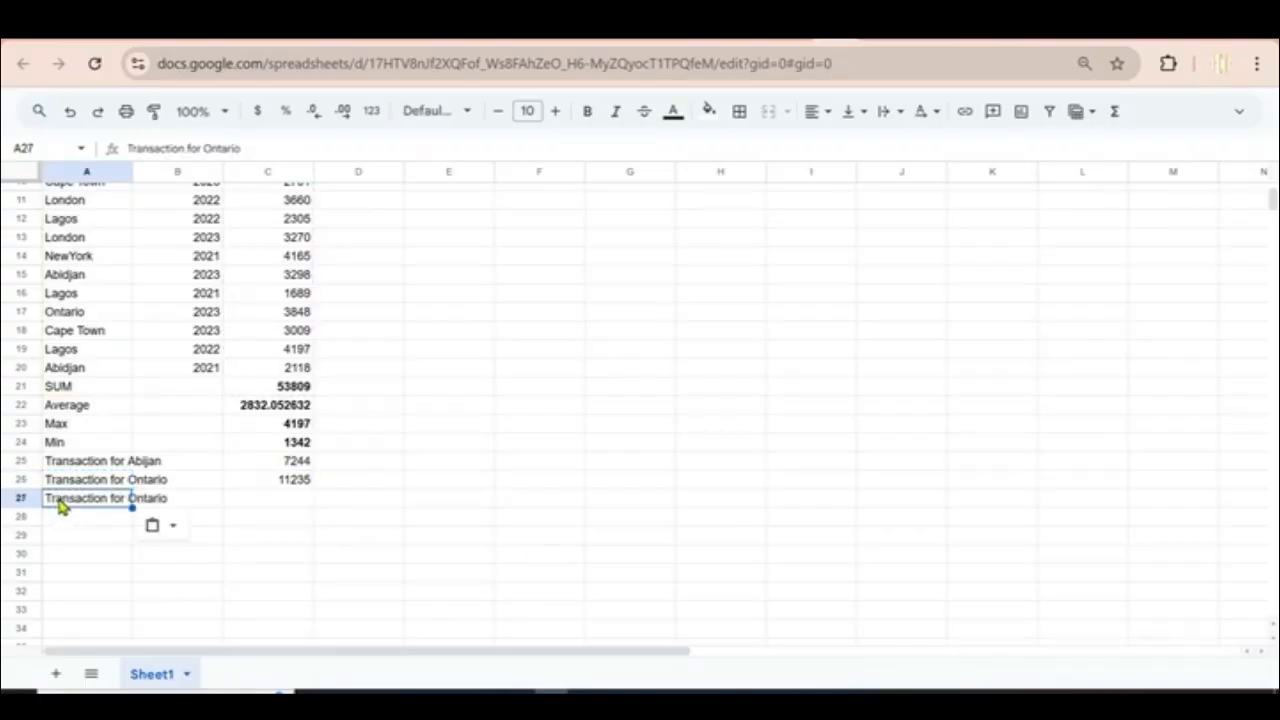
pyautogui.click(59, 520)
pyautogui.hotkey('ctrl', 'v')
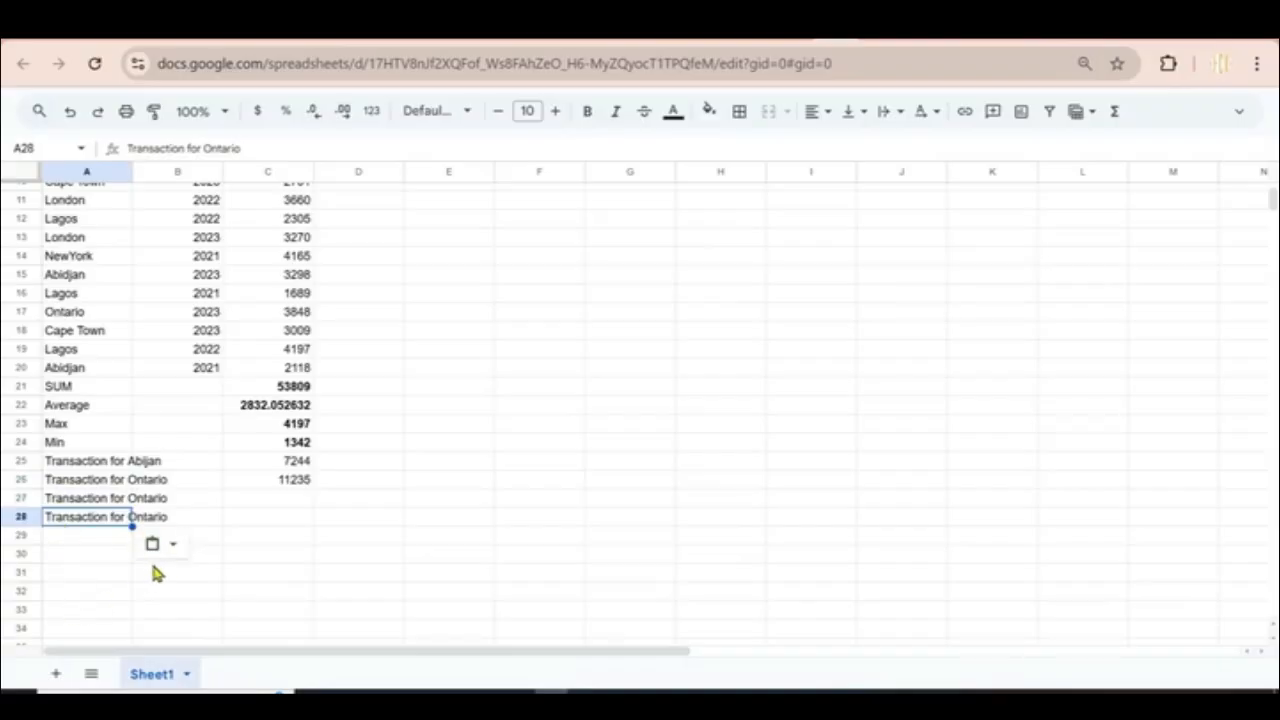
pyautogui.click(78, 498)
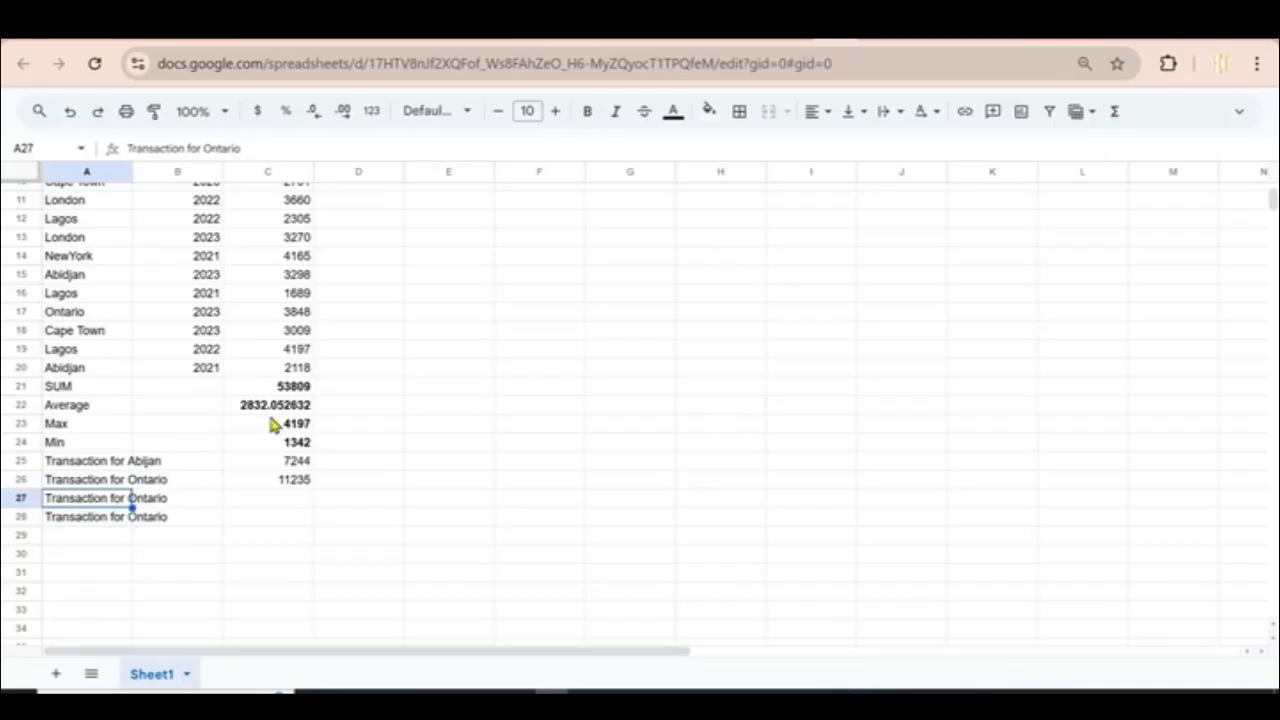
pyautogui.doubleClick(96, 500)
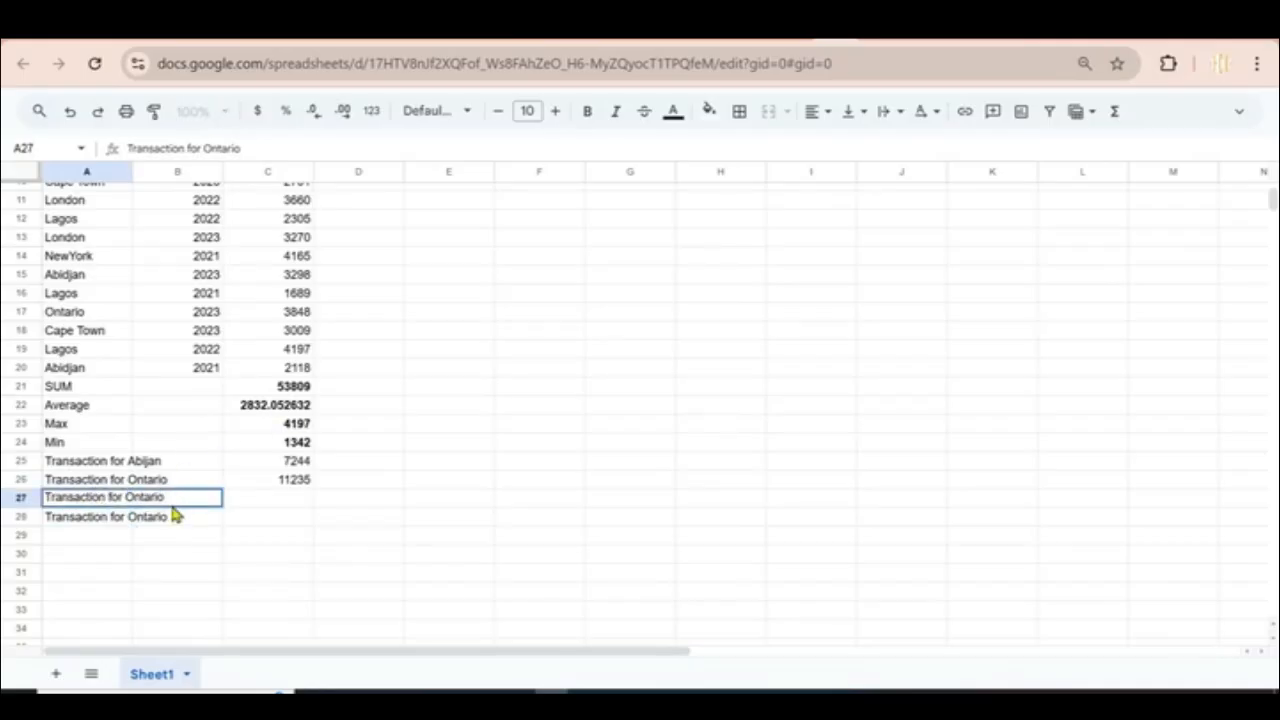
pyautogui.moveTo(166, 497); pyautogui.dragTo(128, 497)
pyautogui.write('Lagos')
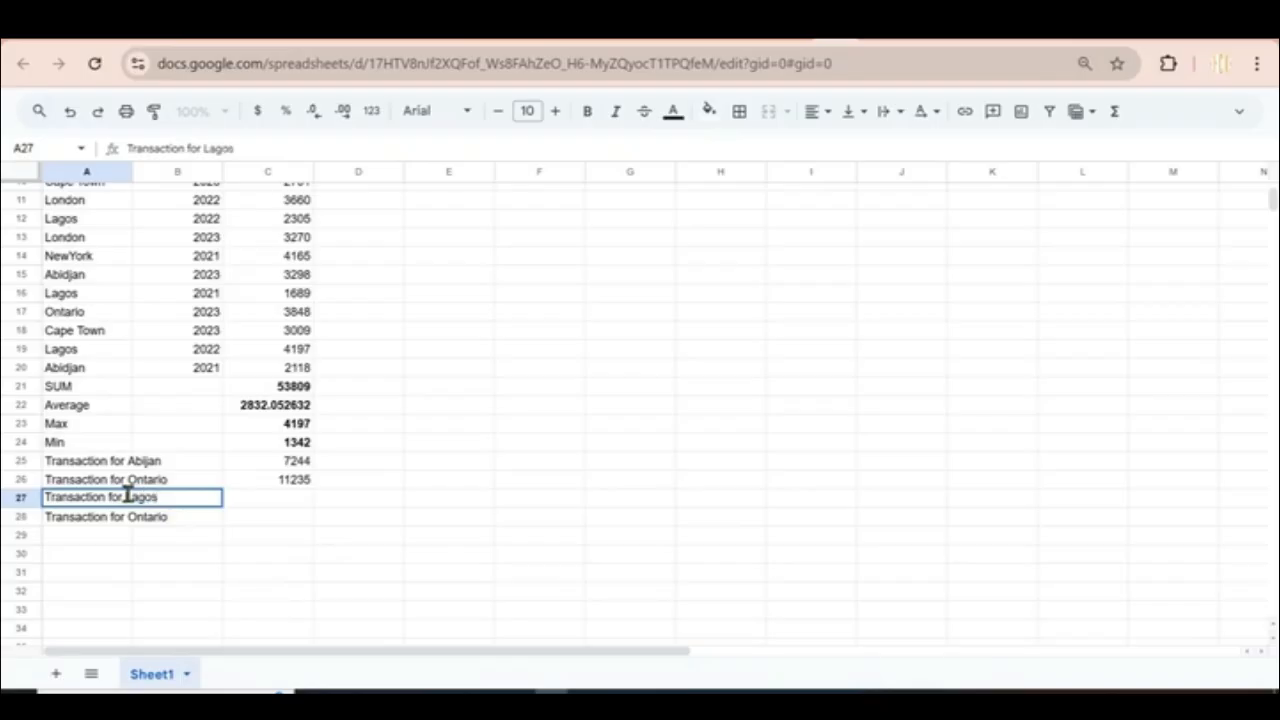
pyautogui.click(276, 482)
# Step: Copy the SUMIF into C27 with the criterion changed to Lagos, showing 9822
pyautogui.hotkey('ctrl', 'c')
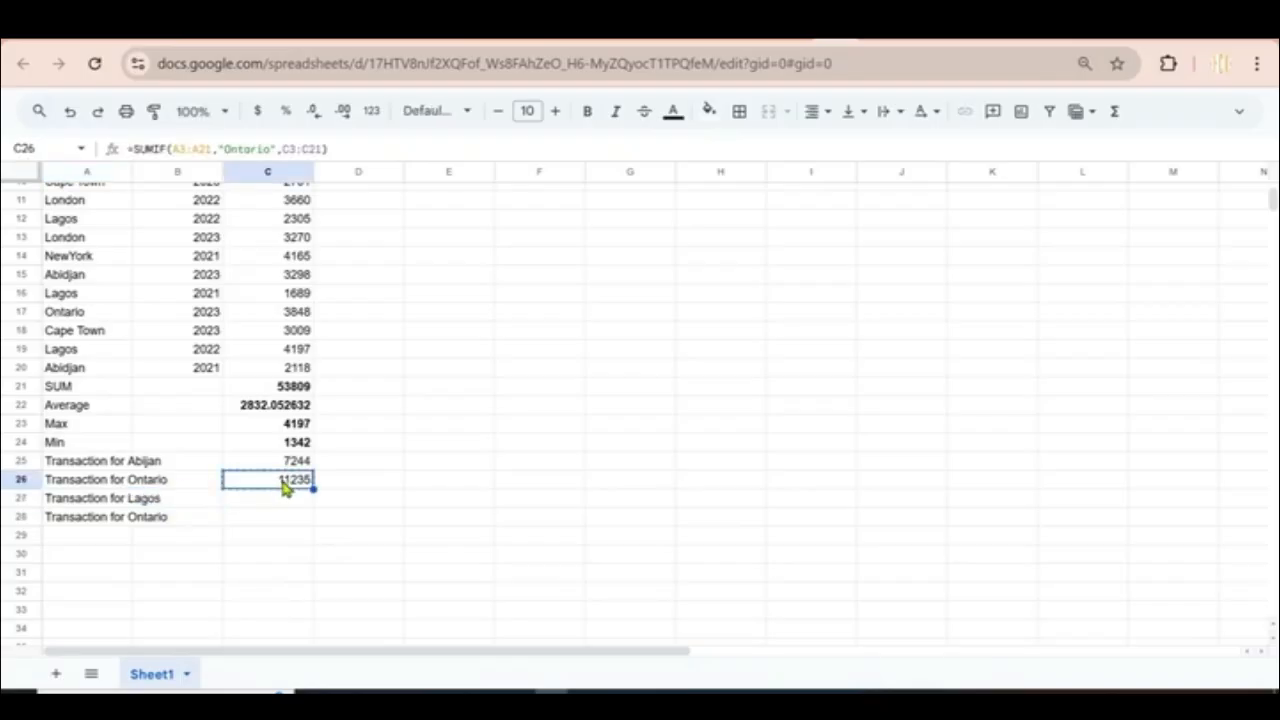
pyautogui.click(300, 503)
pyautogui.hotkey('ctrl', 'v')
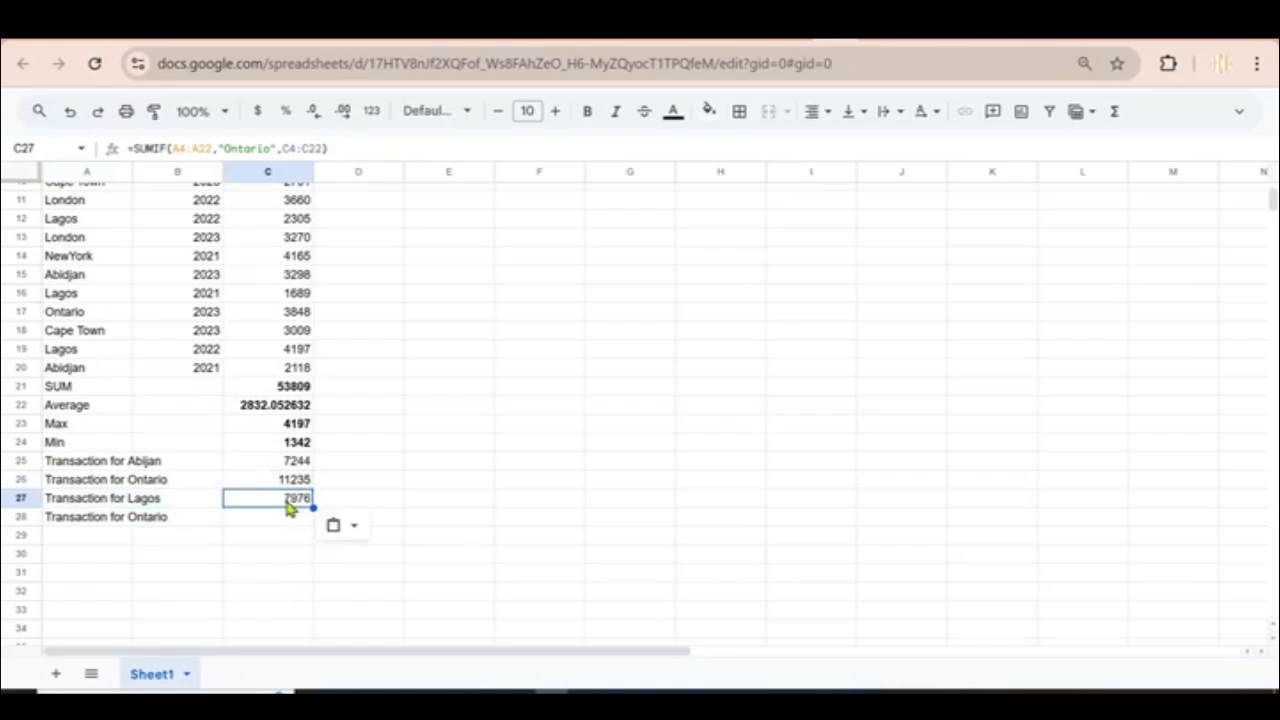
pyautogui.doubleClick(283, 498)
pyautogui.moveTo(323, 498); pyautogui.dragTo(376, 498)
pyautogui.write('Logo')
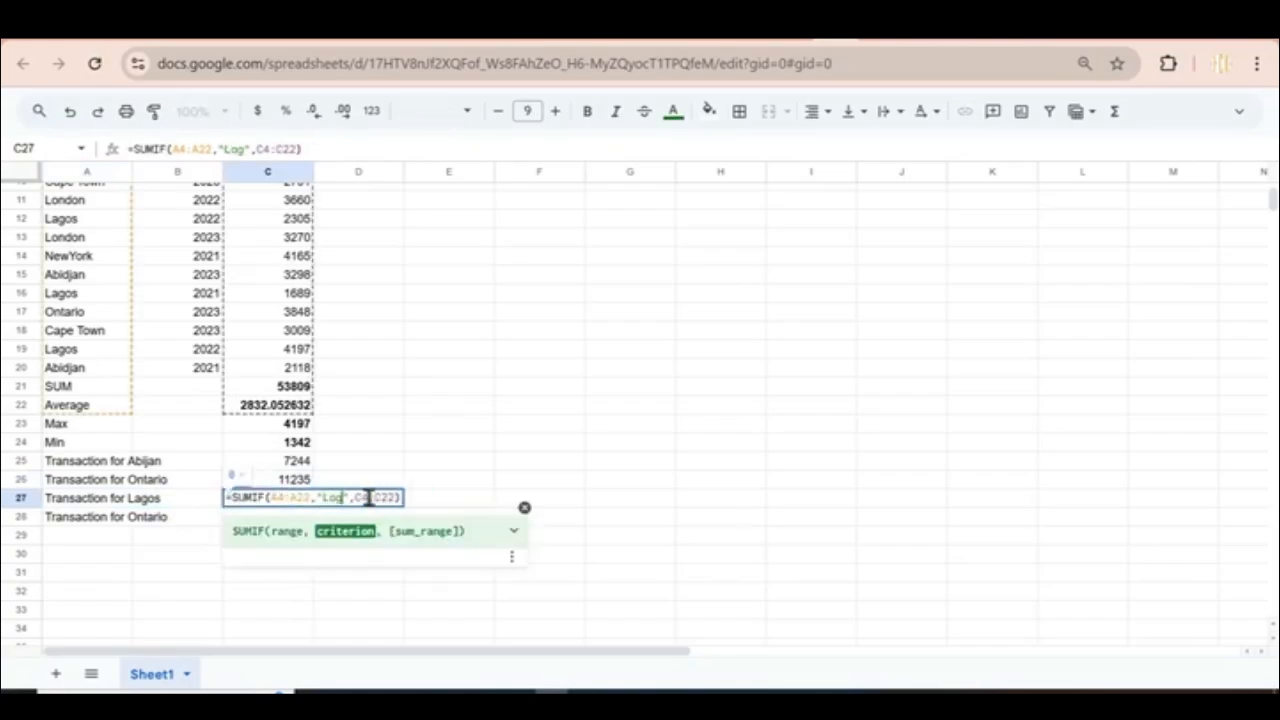
pyautogui.write('s')
pyautogui.press('Return')
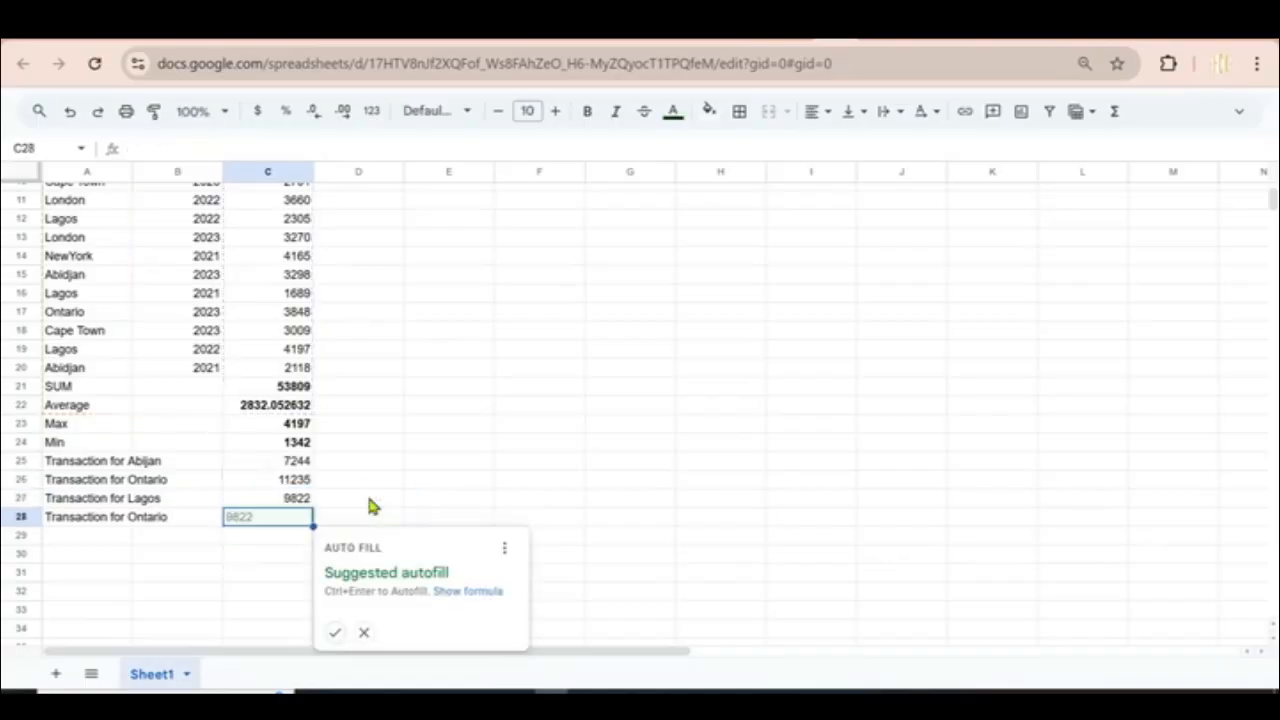
pyautogui.click(235, 578)
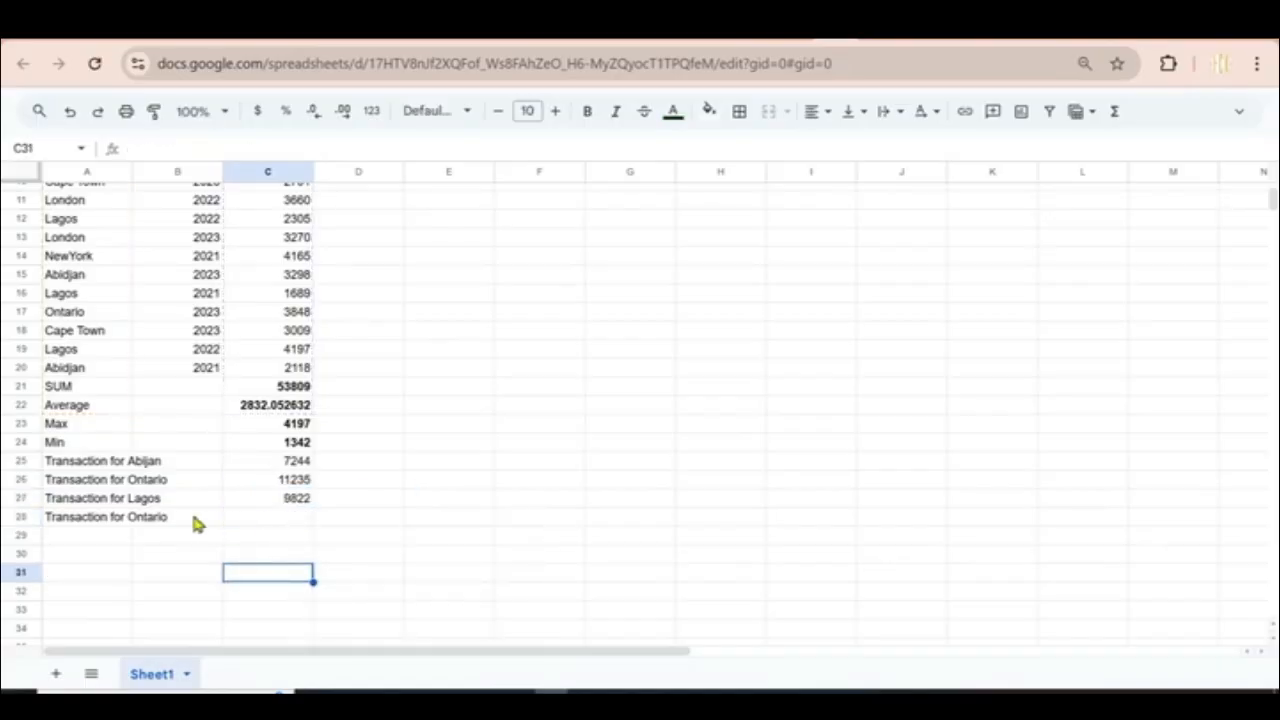
# Step: Rename the A28 label to 'Transaction for NewYork'
pyautogui.click(92, 503)
pyautogui.click(93, 522)
pyautogui.doubleClick(93, 522)
pyautogui.moveTo(166, 516); pyautogui.dragTo(126, 516)
pyautogui.write('New')
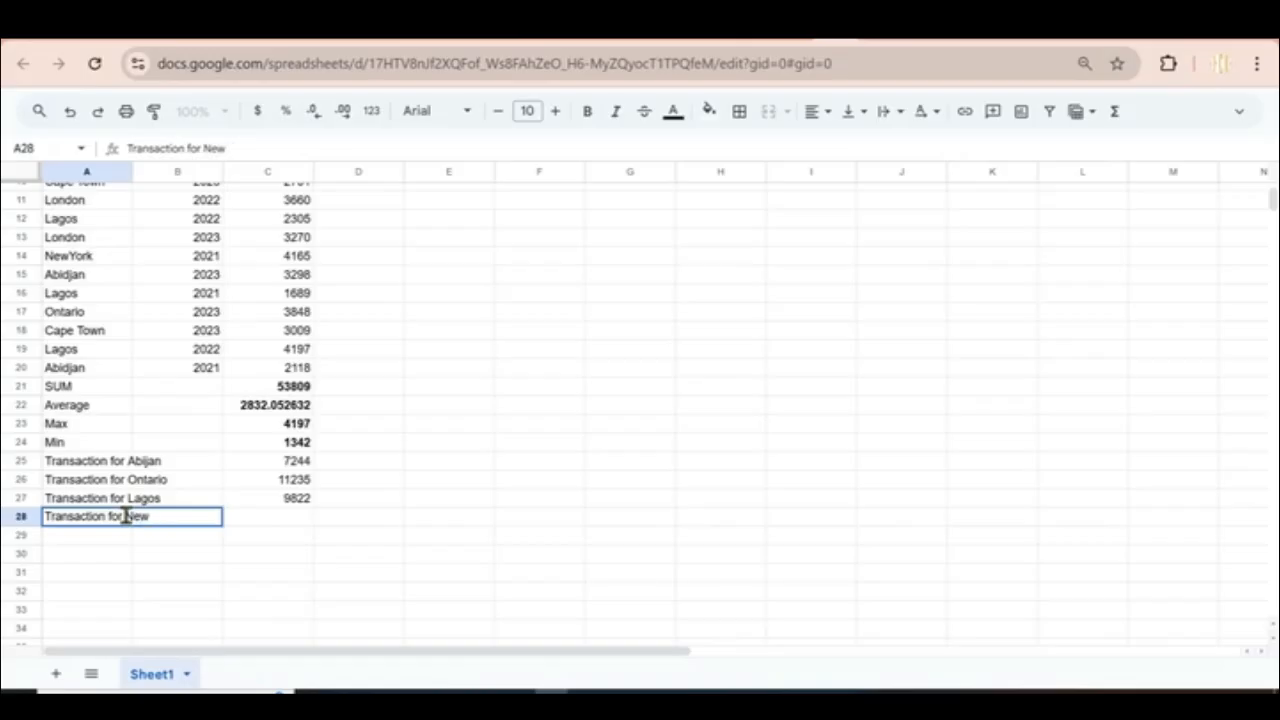
pyautogui.write('York')
pyautogui.click(280, 500)
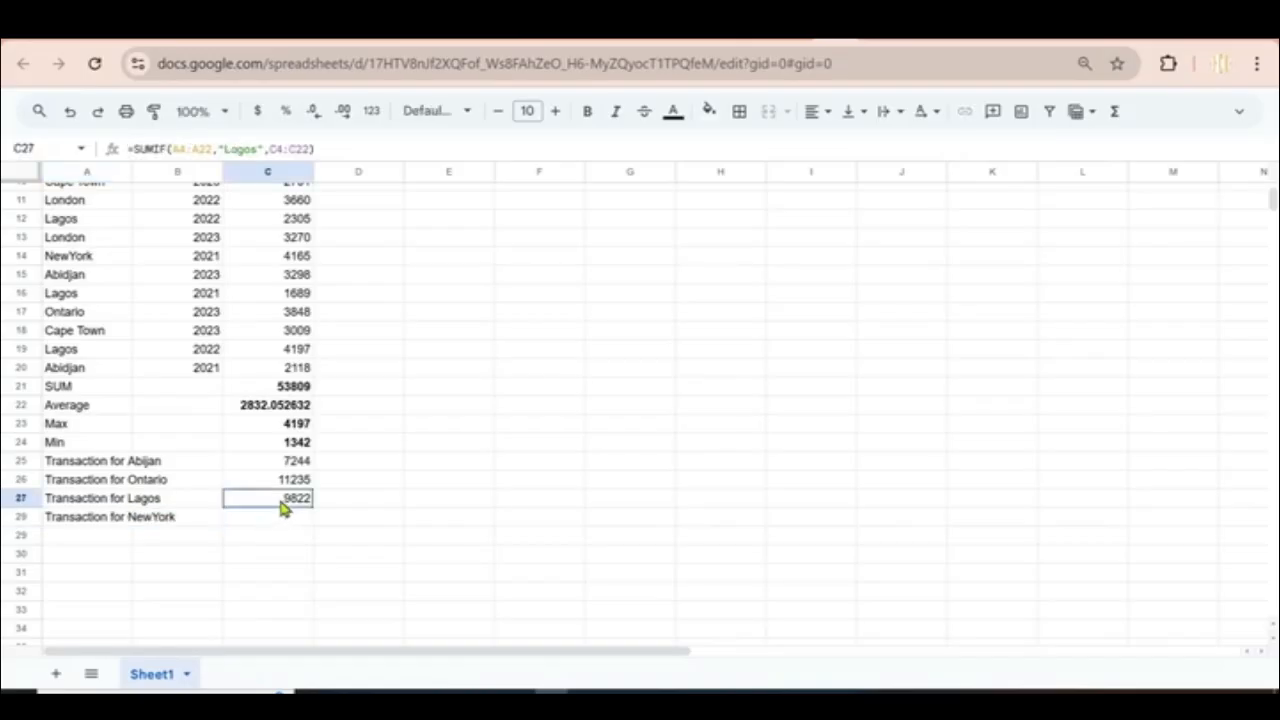
# Step: Copy the SUMIF into C28 with the criterion changed to NewYork, showing 5507
pyautogui.hotkey('ctrl', 'c')
pyautogui.click(281, 522)
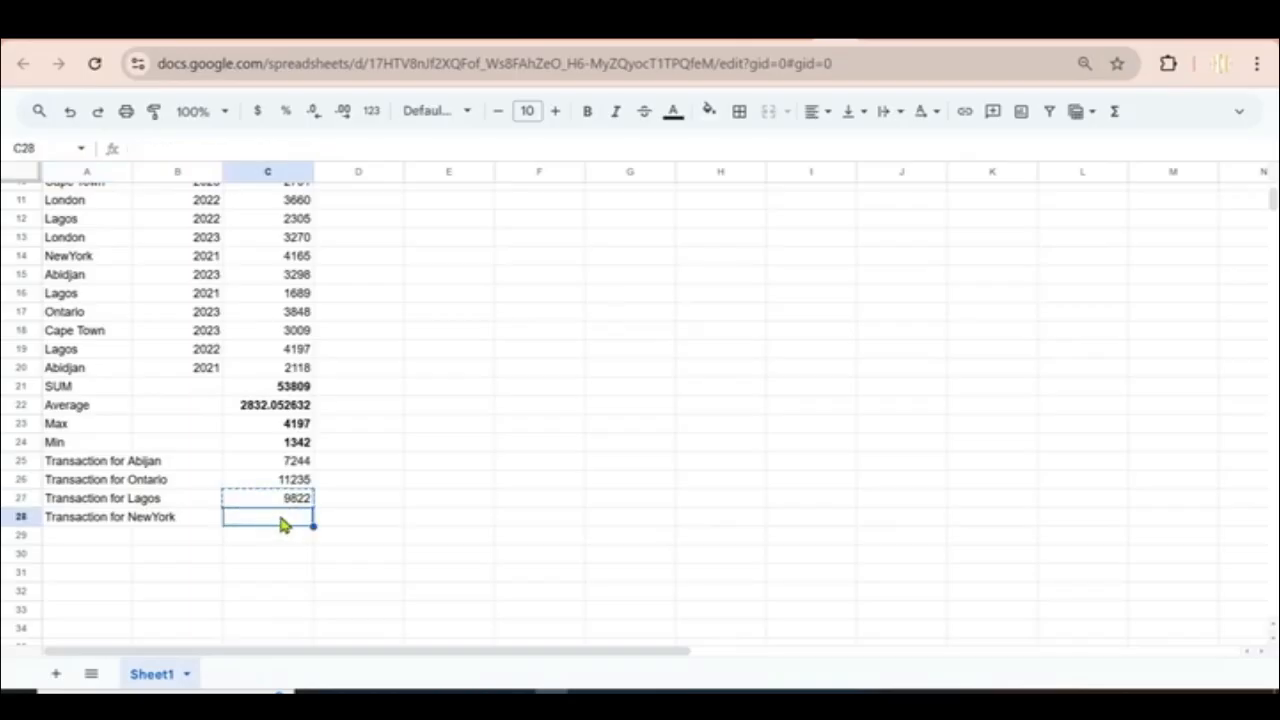
pyautogui.hotkey('ctrl', 'v')
pyautogui.doubleClick(284, 521)
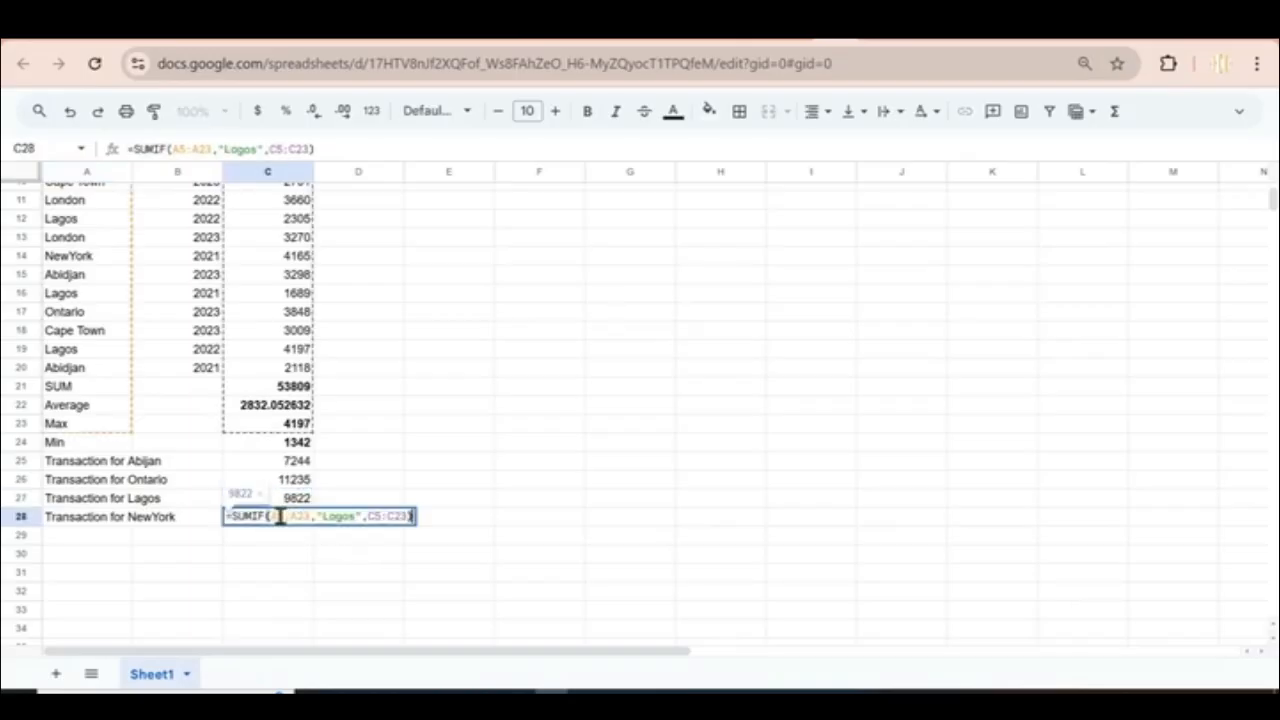
pyautogui.moveTo(322, 517); pyautogui.dragTo(355, 517)
pyautogui.write('Ne')
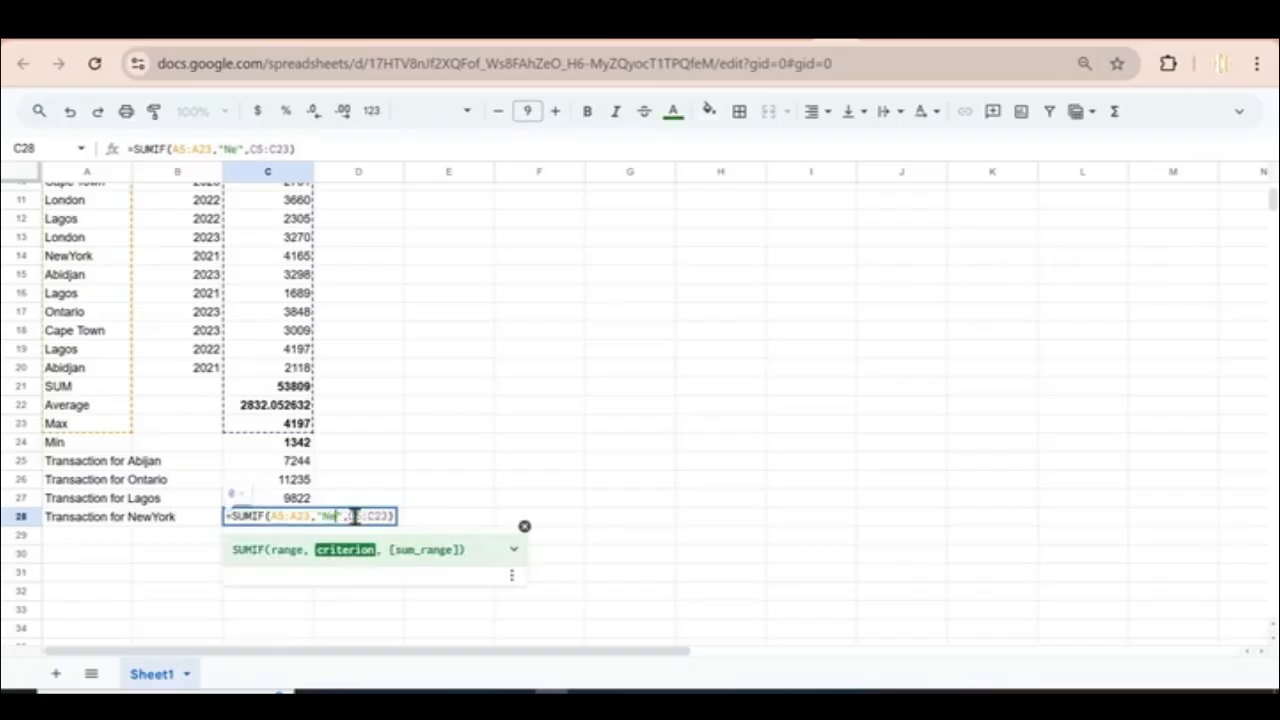
pyautogui.write('wYork')
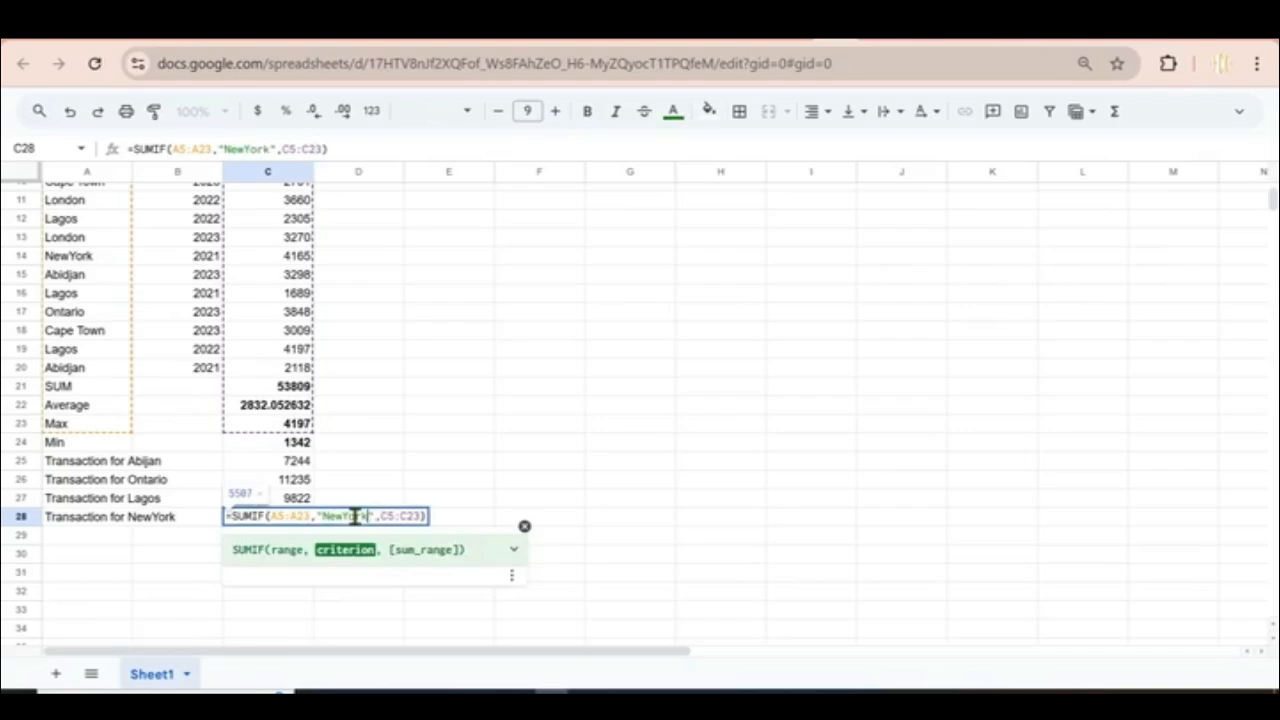
pyautogui.press('Return')
pyautogui.click(301, 522)
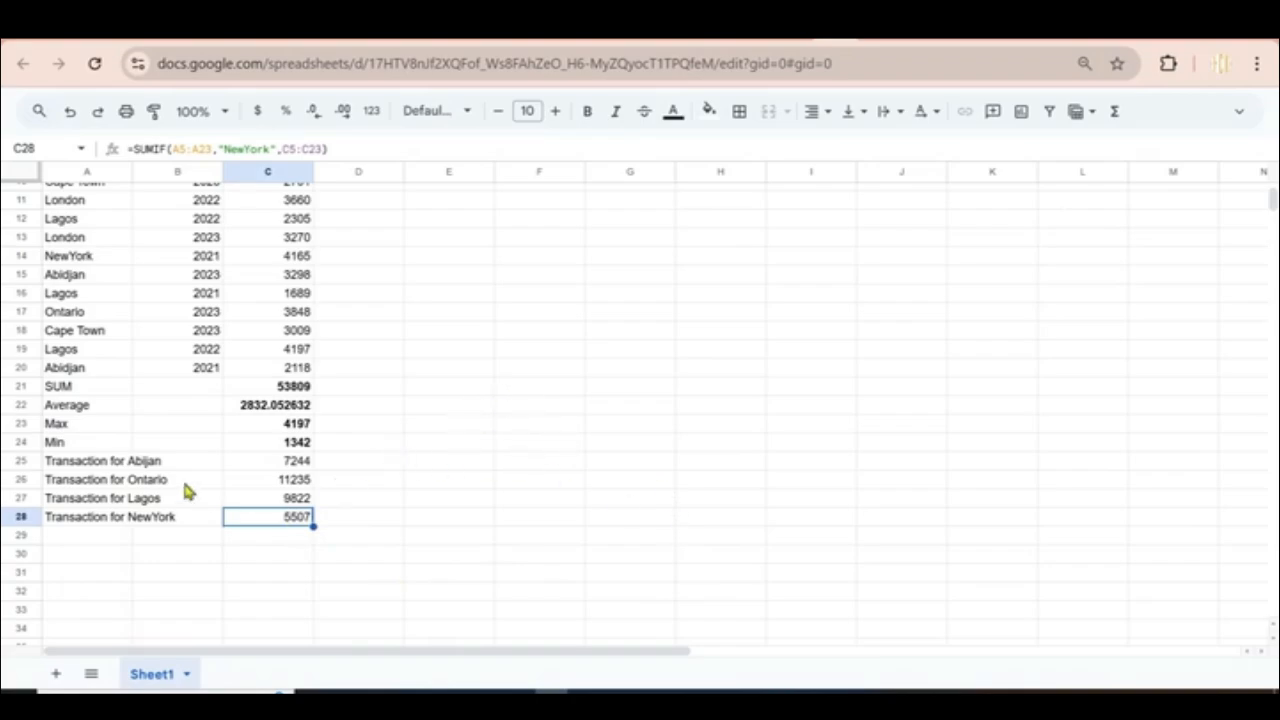
# Step: Enter the label 'Average Amount in 2022' in A29, correcting typos along the way
pyautogui.click(88, 538)
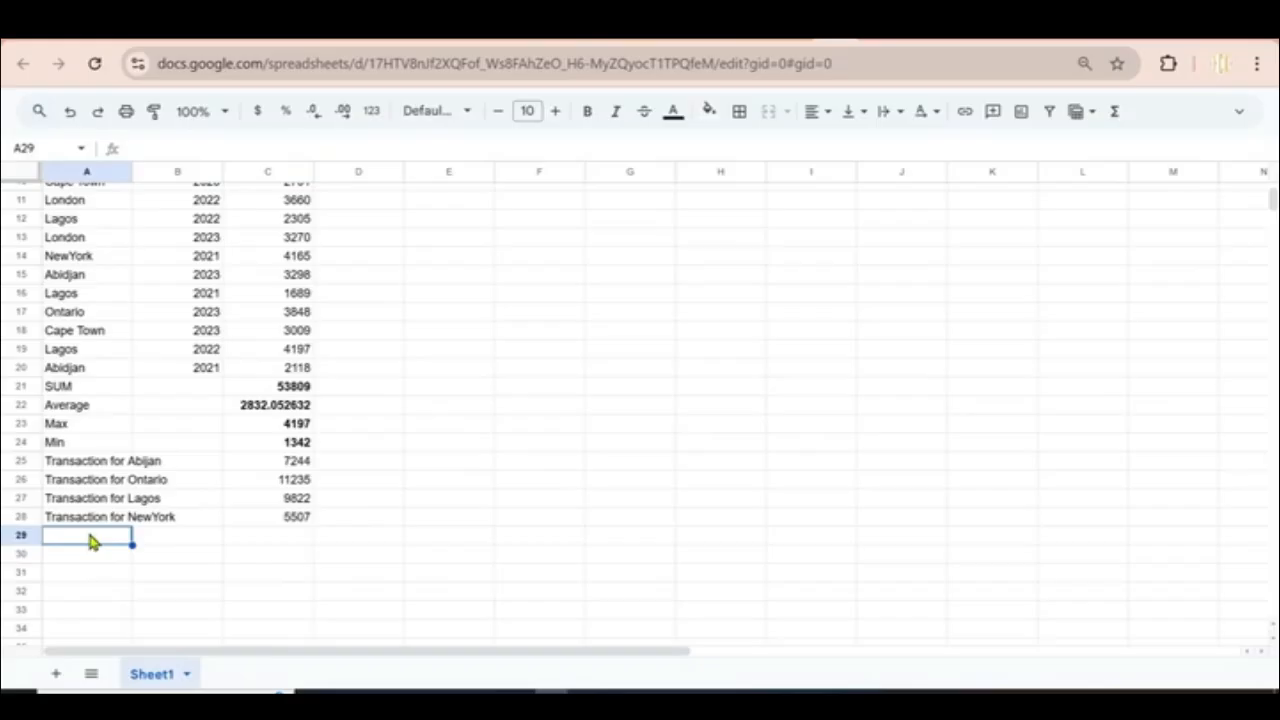
pyautogui.write('Aver')
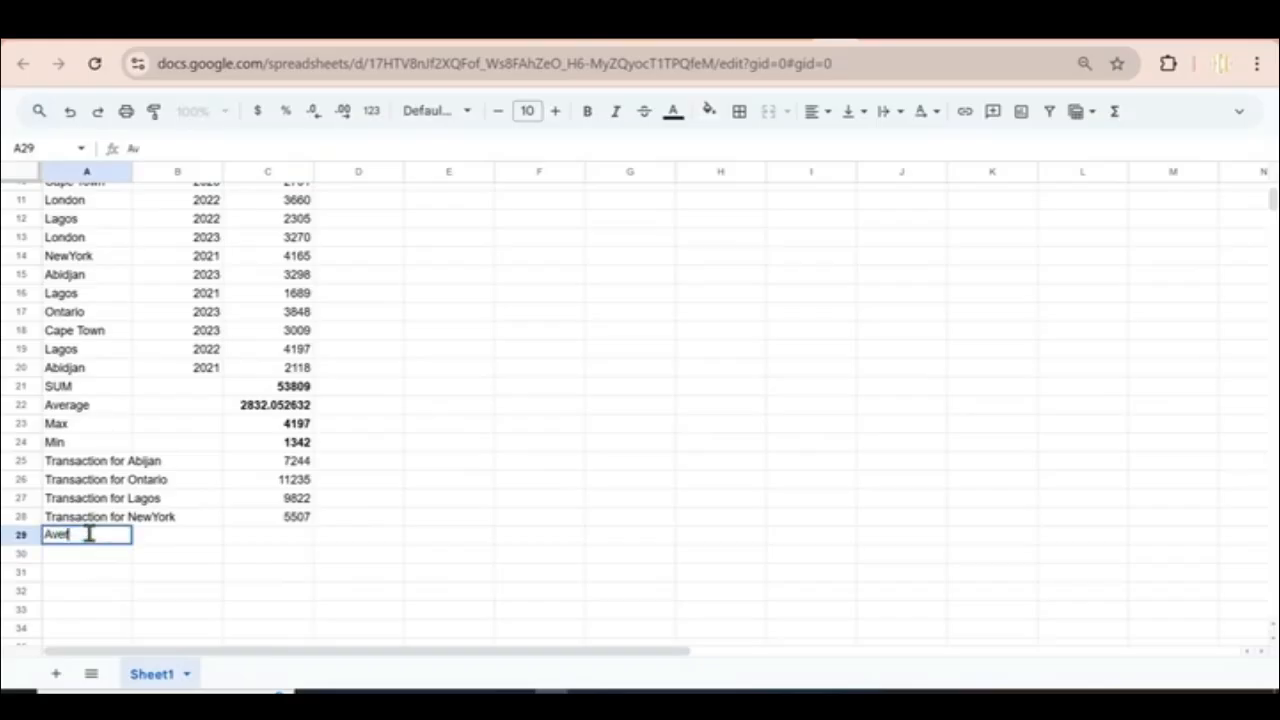
pyautogui.write('age Tran')
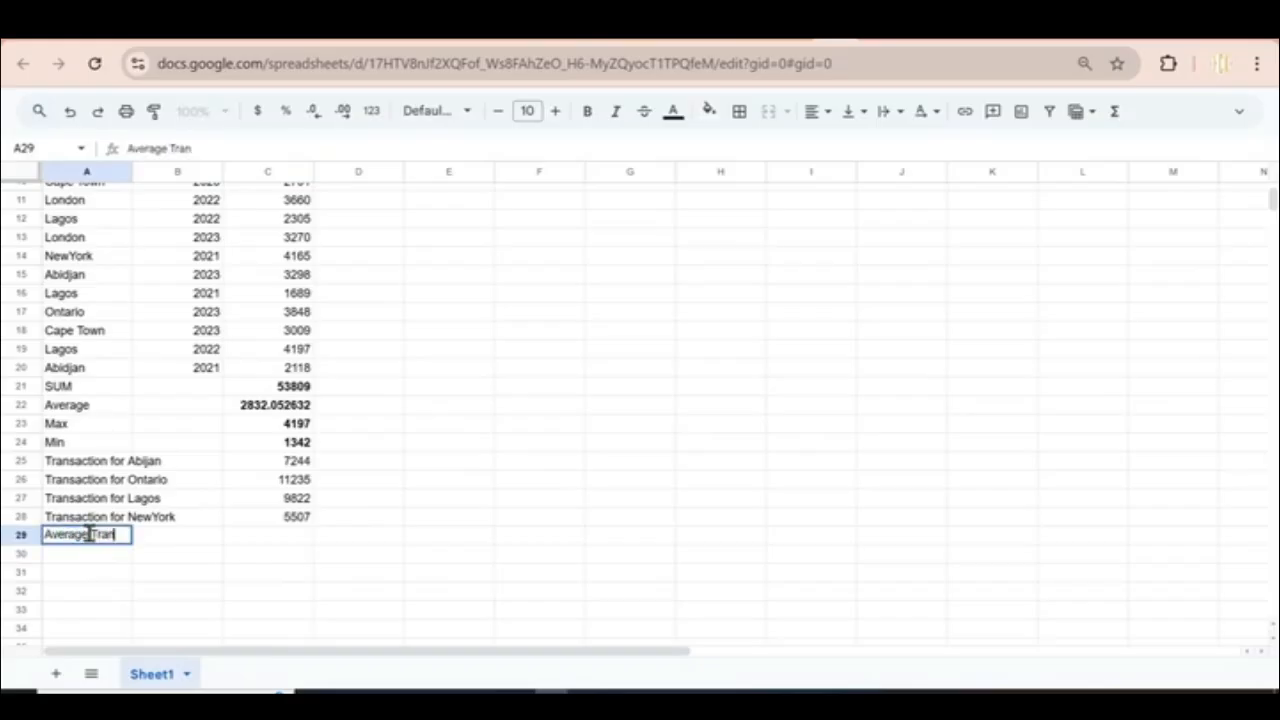
pyautogui.write('saction')
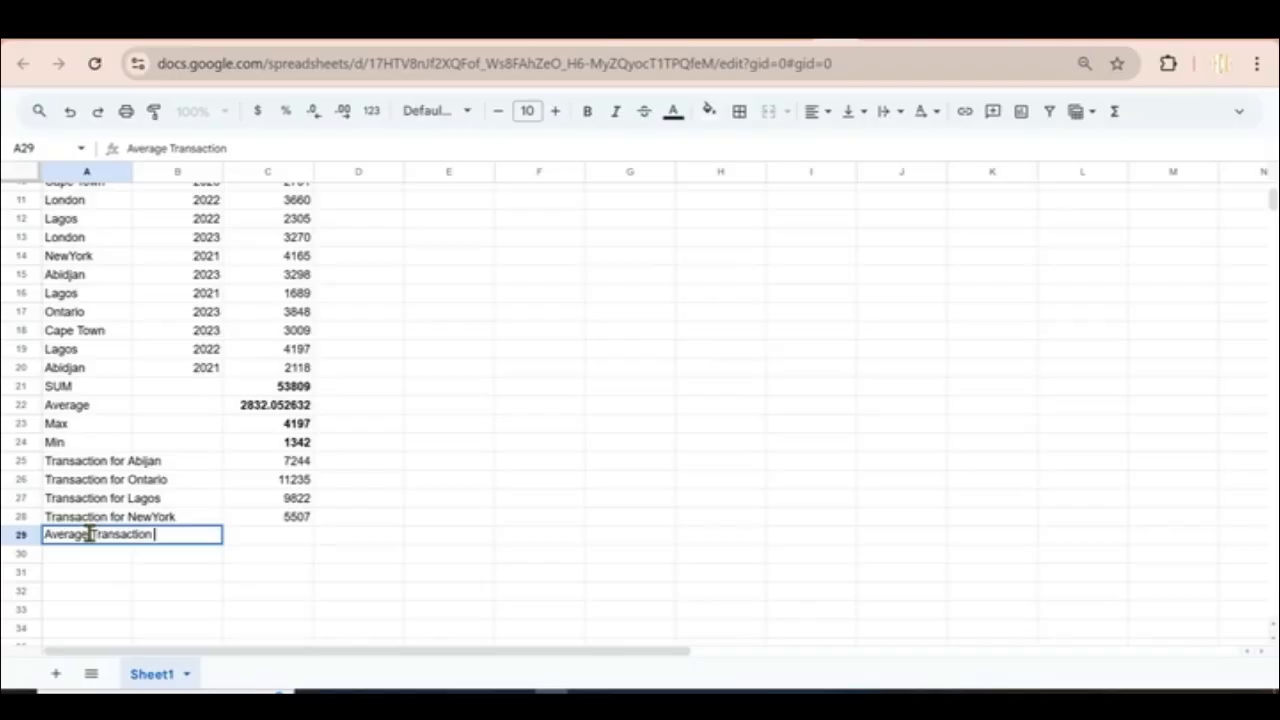
pyautogui.press('BackSpace')
pyautogui.press('BackSpace')
pyautogui.press('BackSpace')
pyautogui.press('BackSpace')
pyautogui.press('BackSpace')
pyautogui.press('BackSpace')
pyautogui.press('BackSpace')
pyautogui.press('BackSpace')
pyautogui.press('BackSpace')
pyautogui.press('BackSpace')
pyautogui.press('BackSpace')
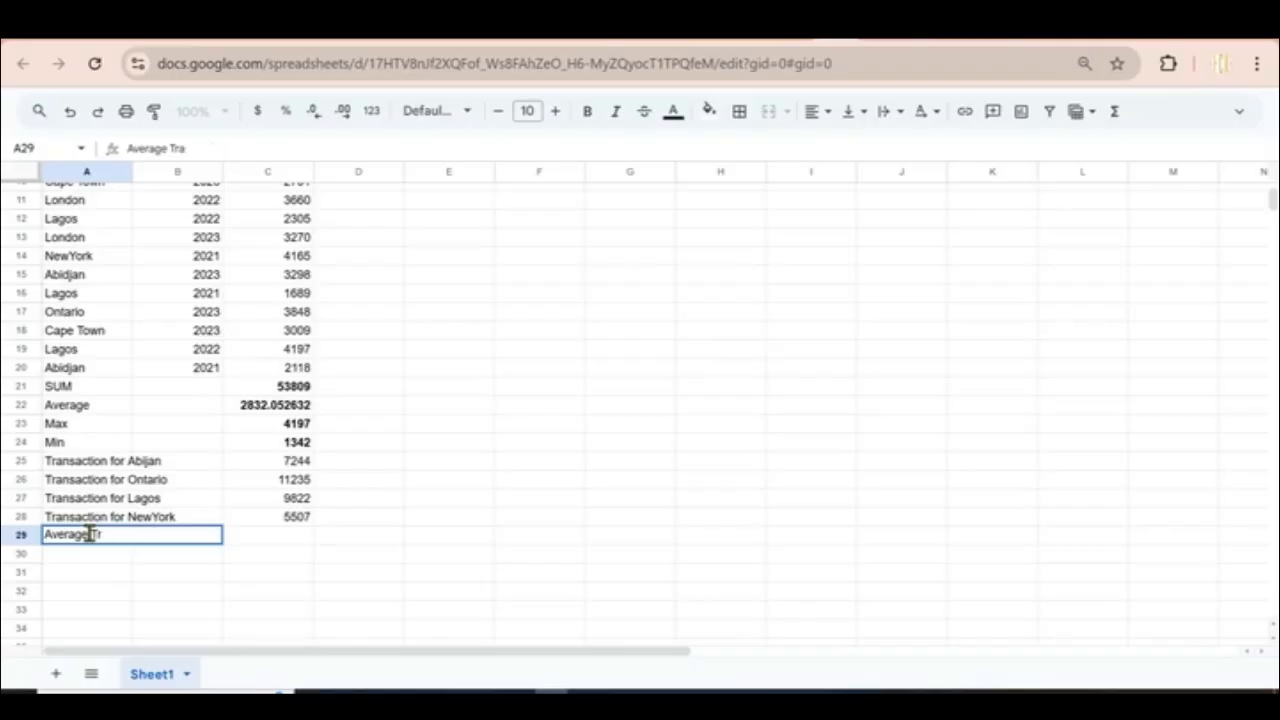
pyautogui.press('BackSpace')
pyautogui.write('Amount in')
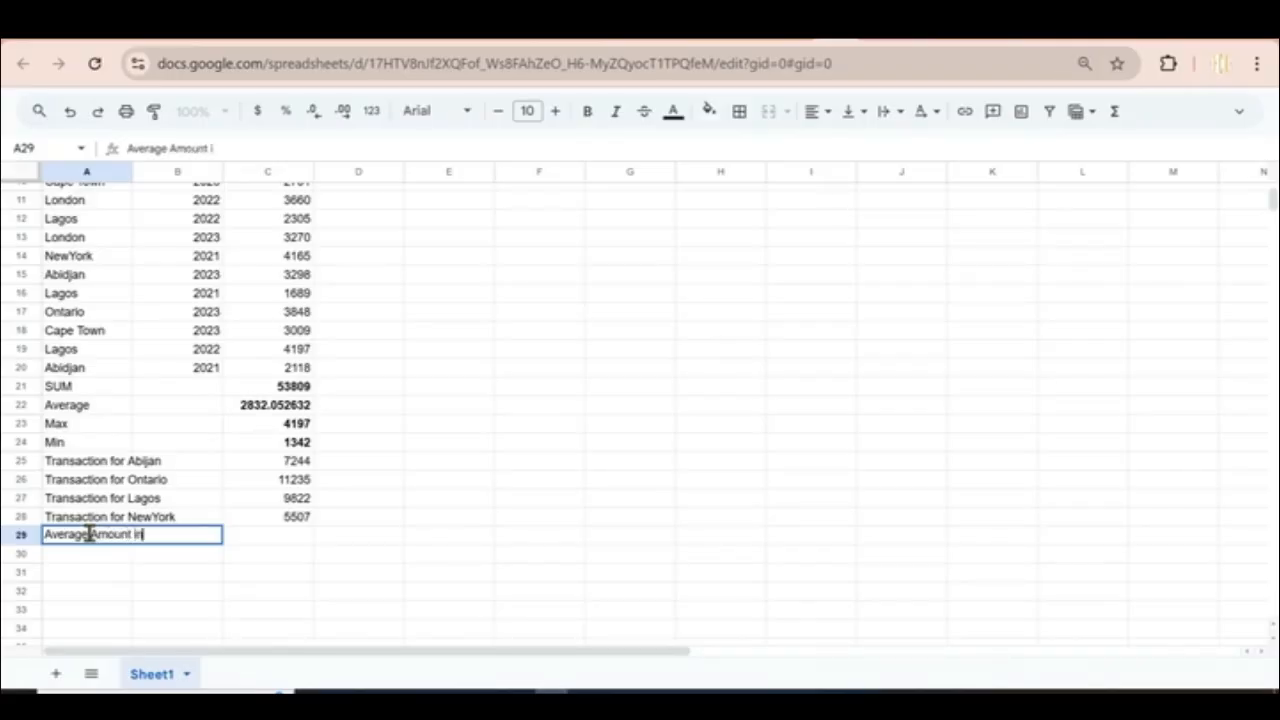
pyautogui.write(' 2022')
pyautogui.click(245, 541)
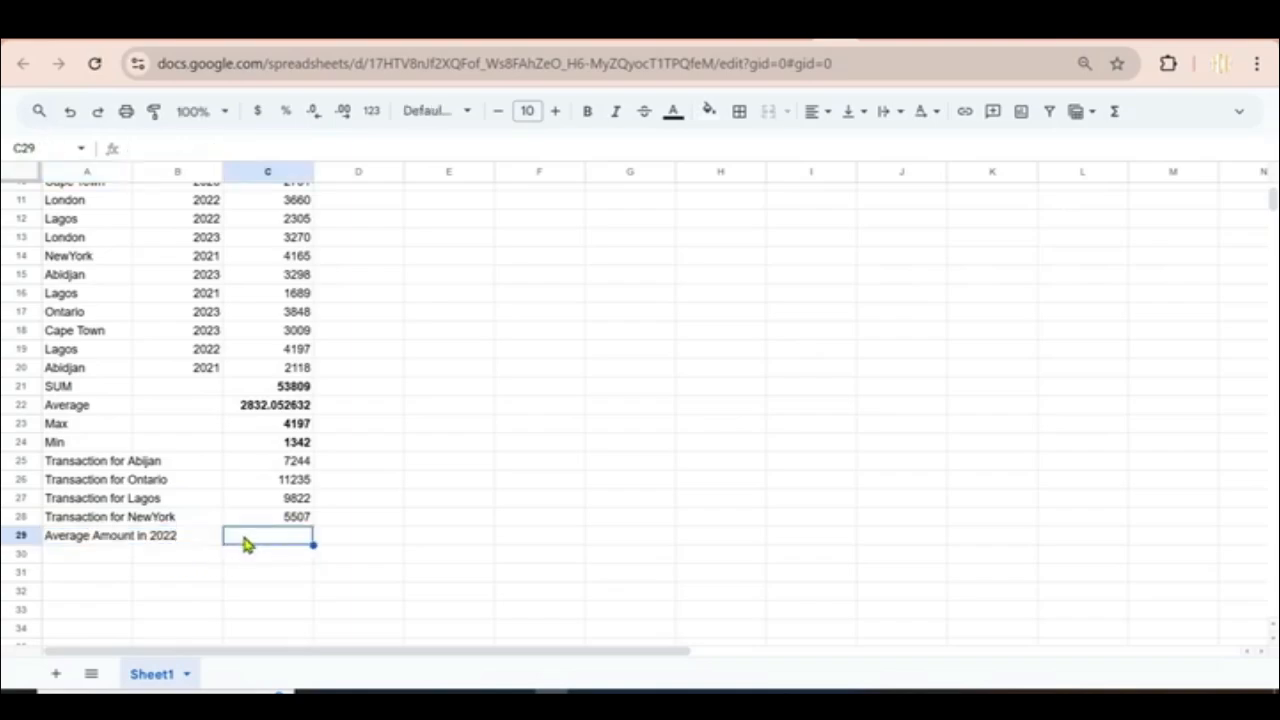
# Step: Enter =AVERAGEIFS(C2:C20,B2:B20,2022) in C29 to get the 2022 average amount of 2702
pyautogui.write('=A')
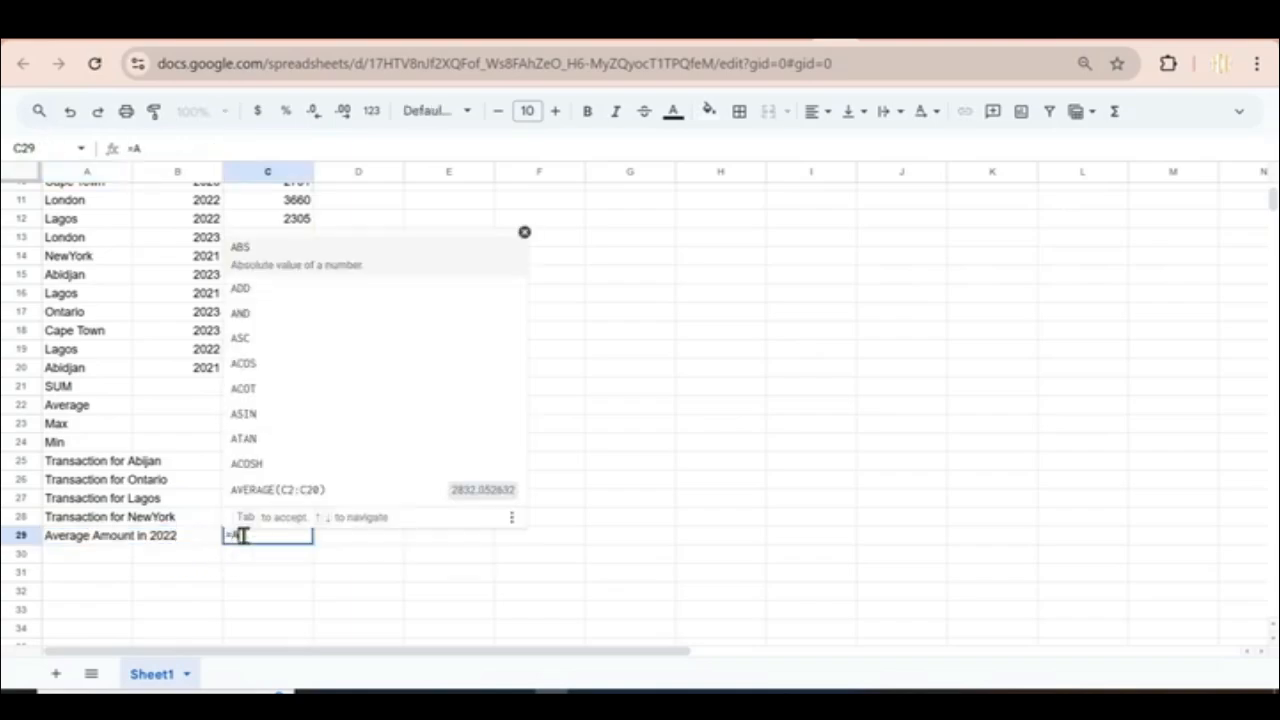
pyautogui.write('verage')
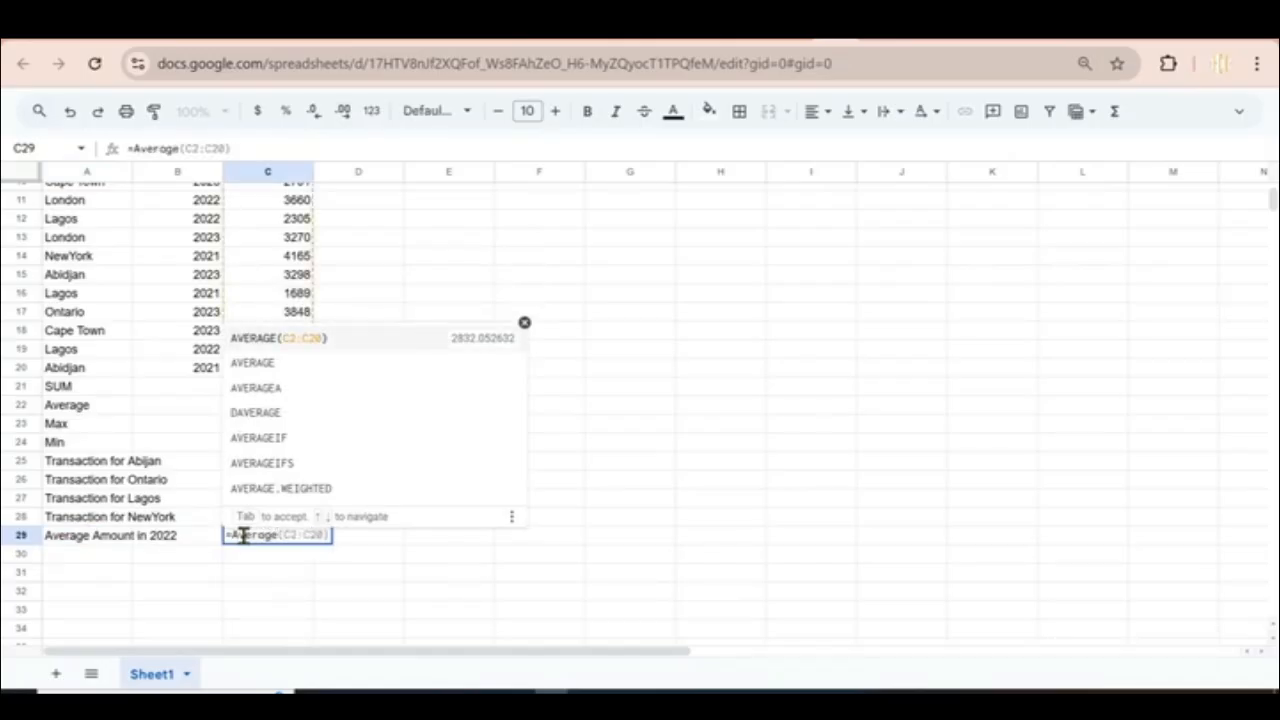
pyautogui.write('If')
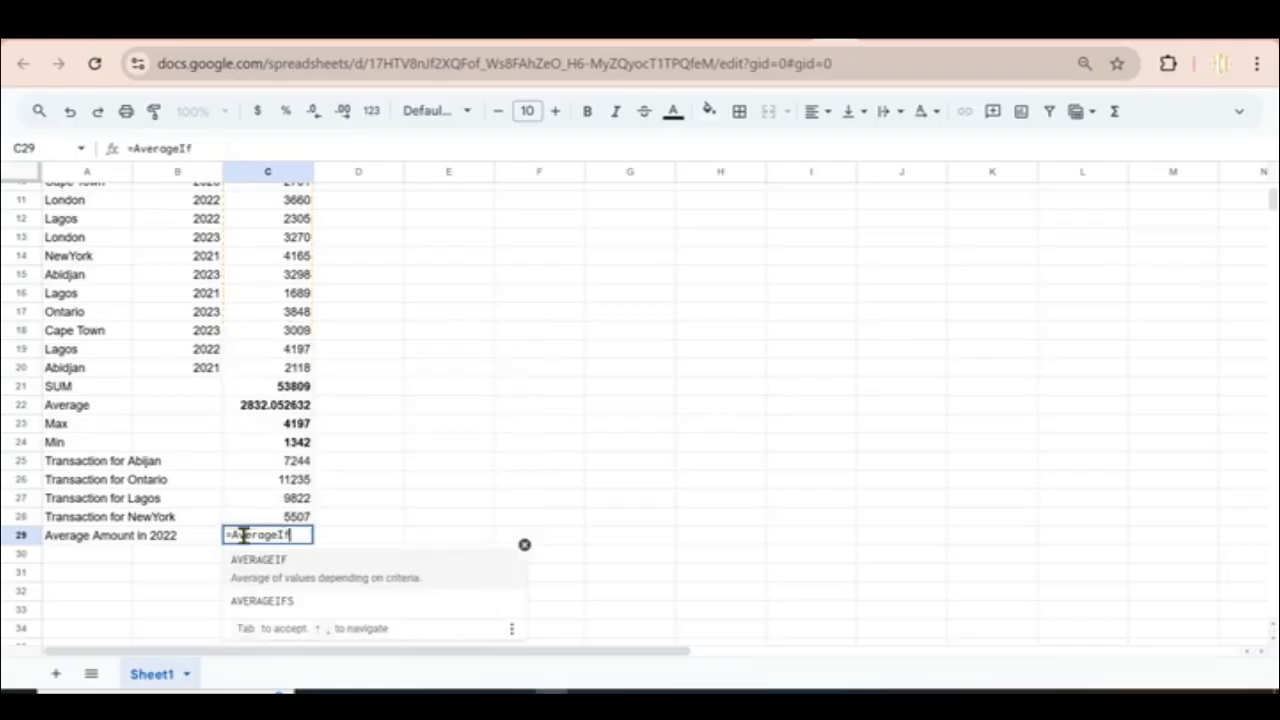
pyautogui.click(253, 596)
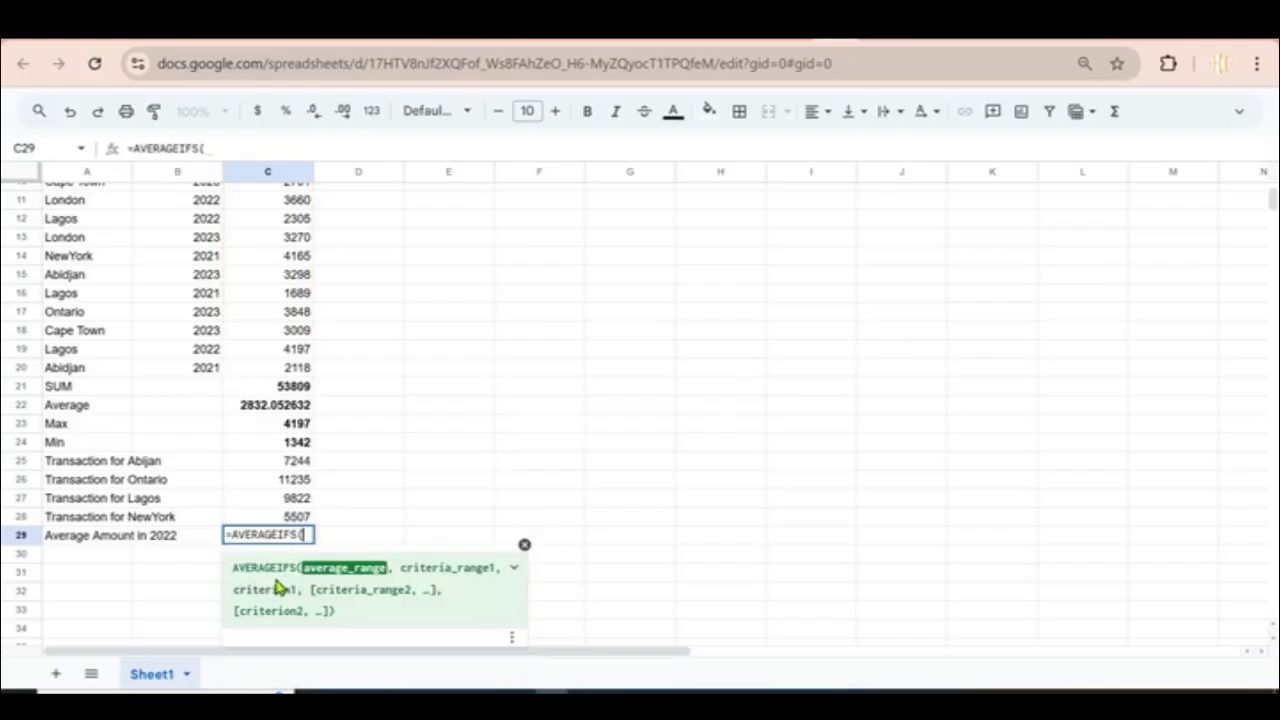
pyautogui.write('C')
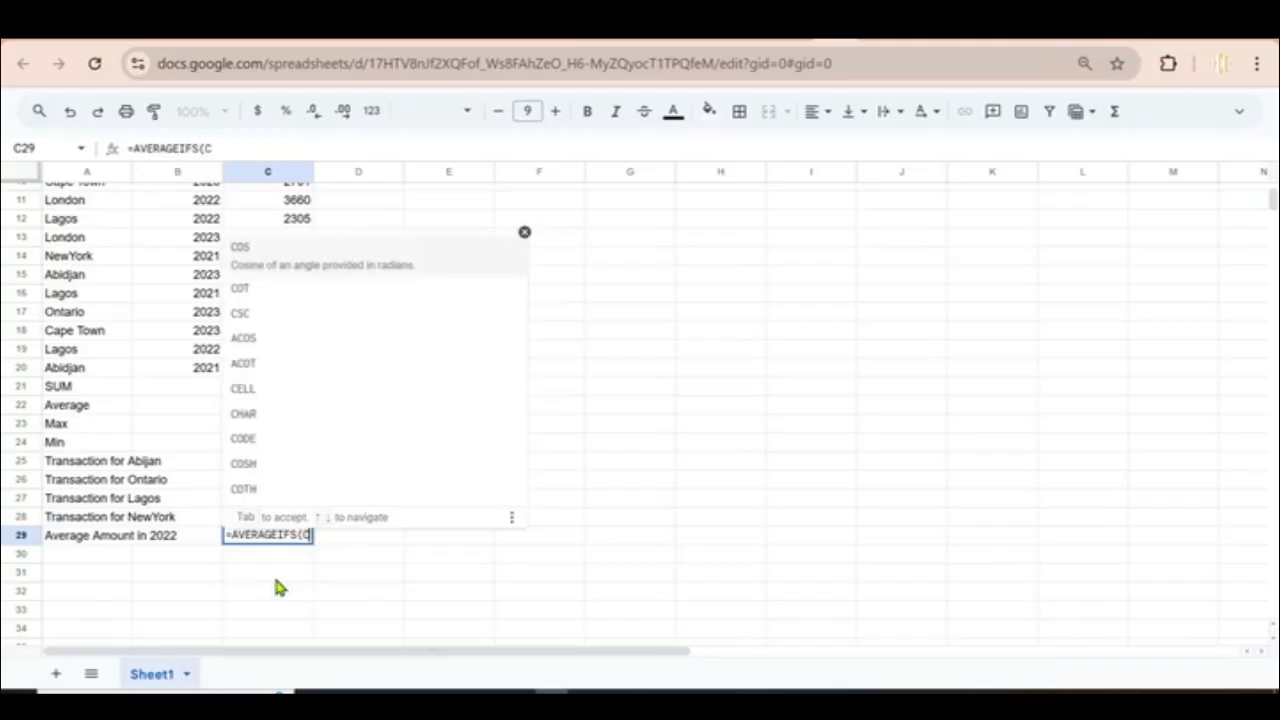
pyautogui.write('2:')
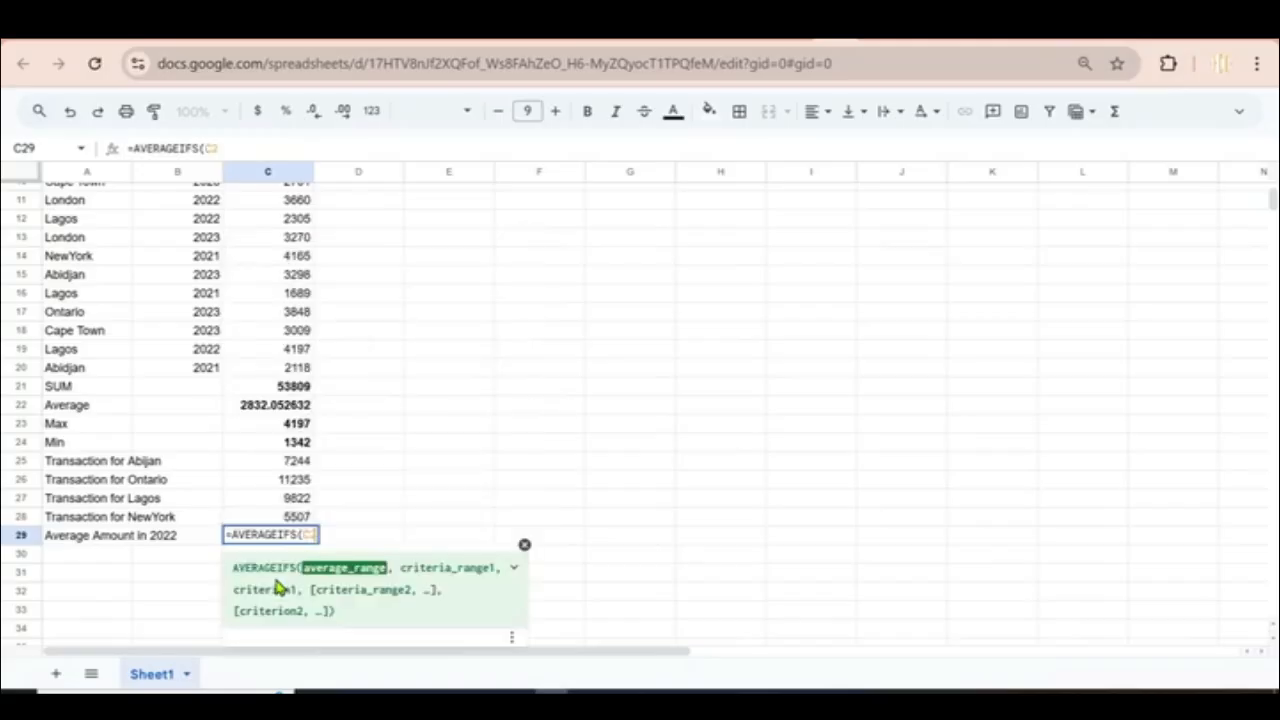
pyautogui.write('C20')
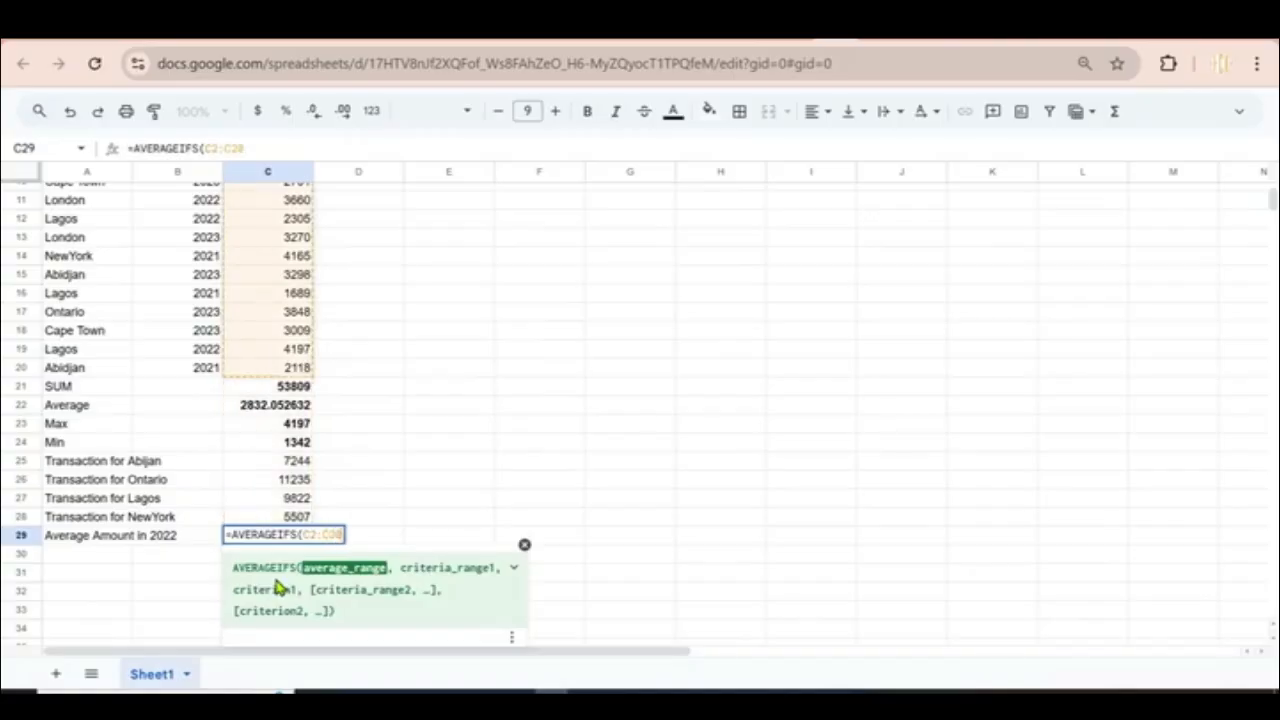
pyautogui.write(',')
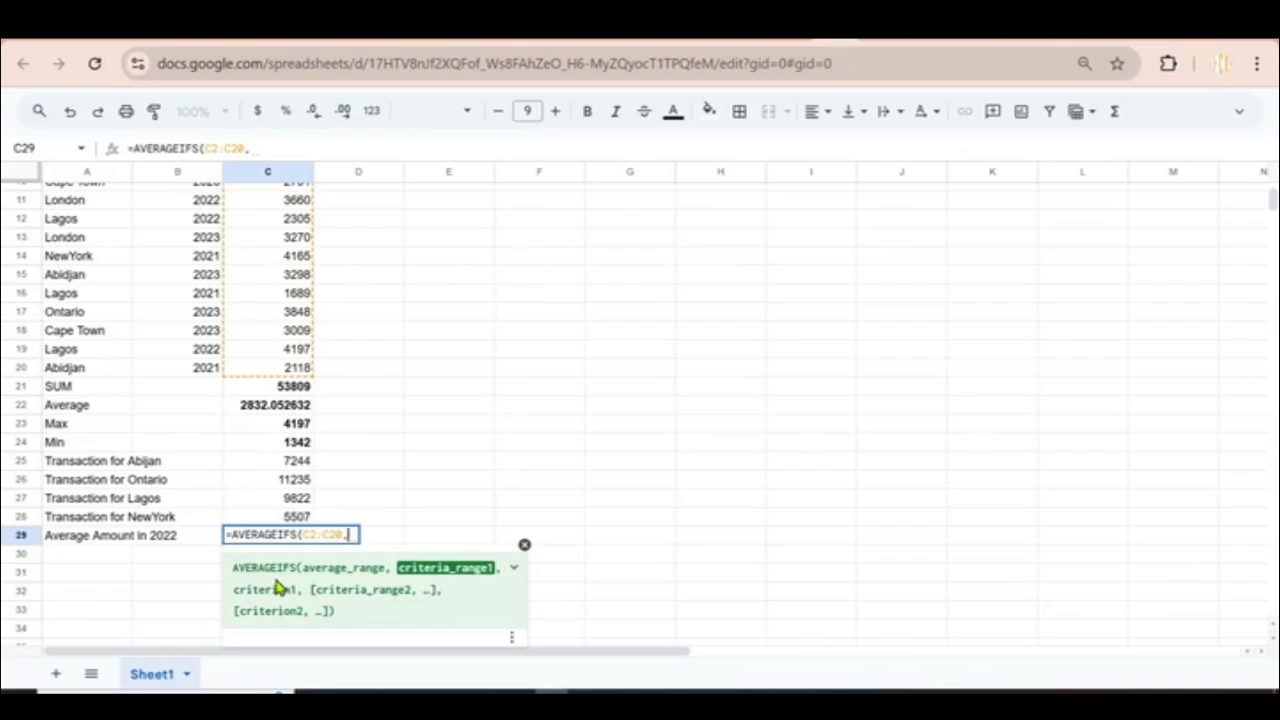
pyautogui.write('B')
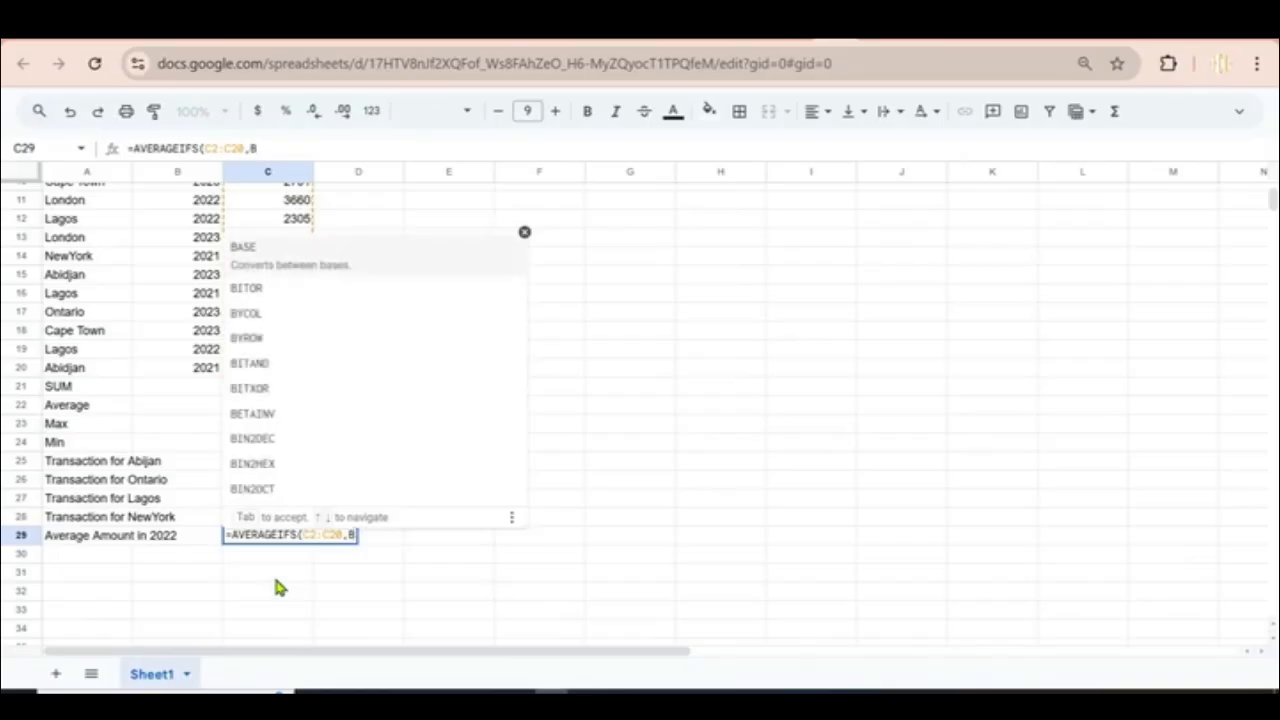
pyautogui.write('2')
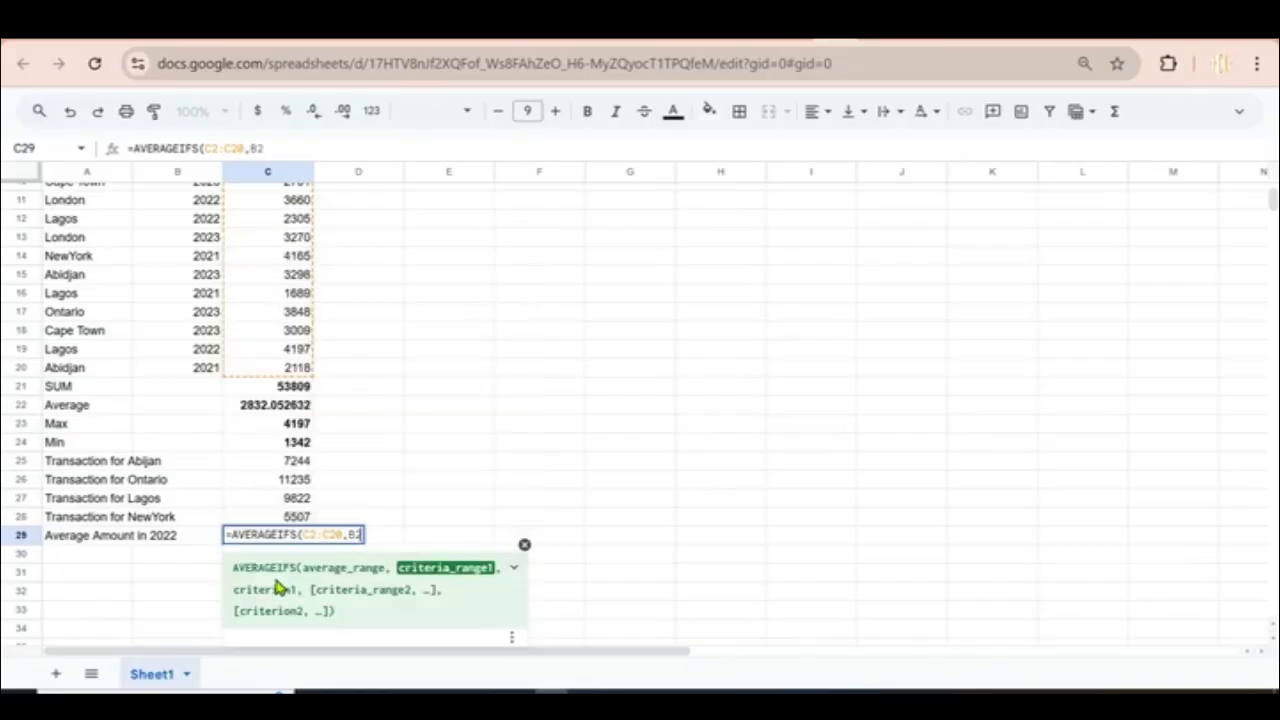
pyautogui.write(':')
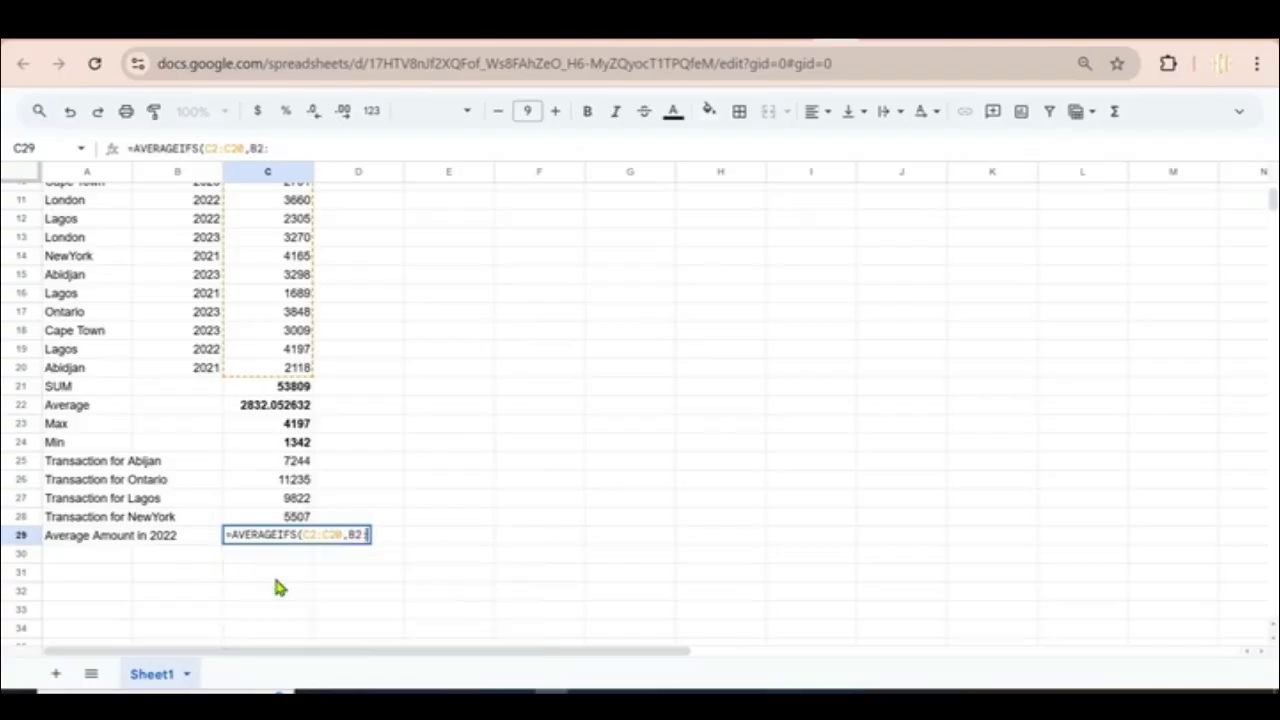
pyautogui.write('B20')
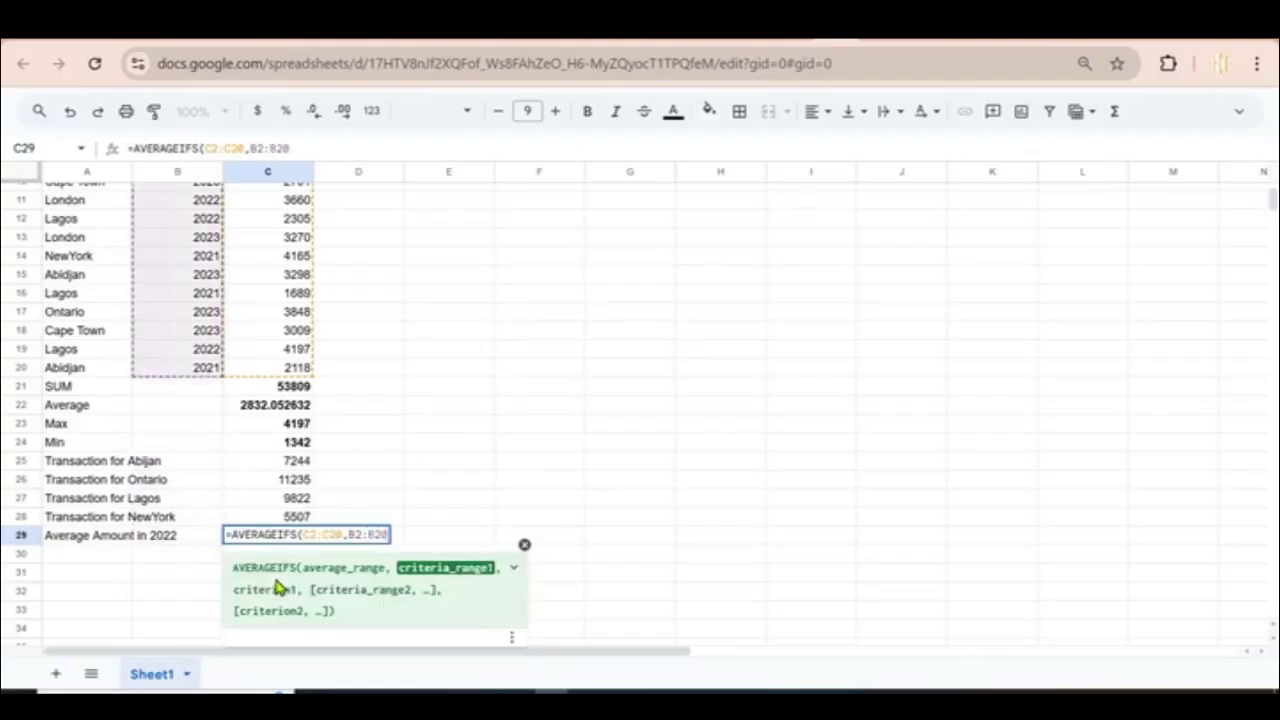
pyautogui.write(',')
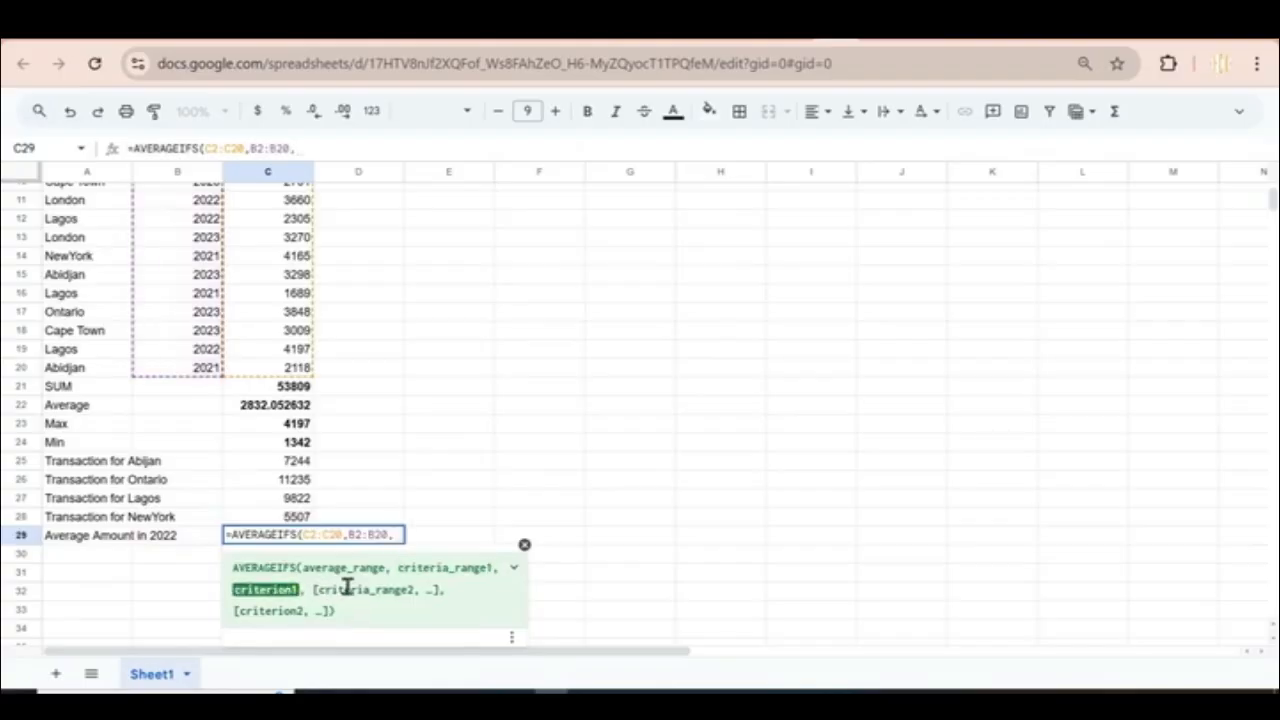
pyautogui.write('2022')
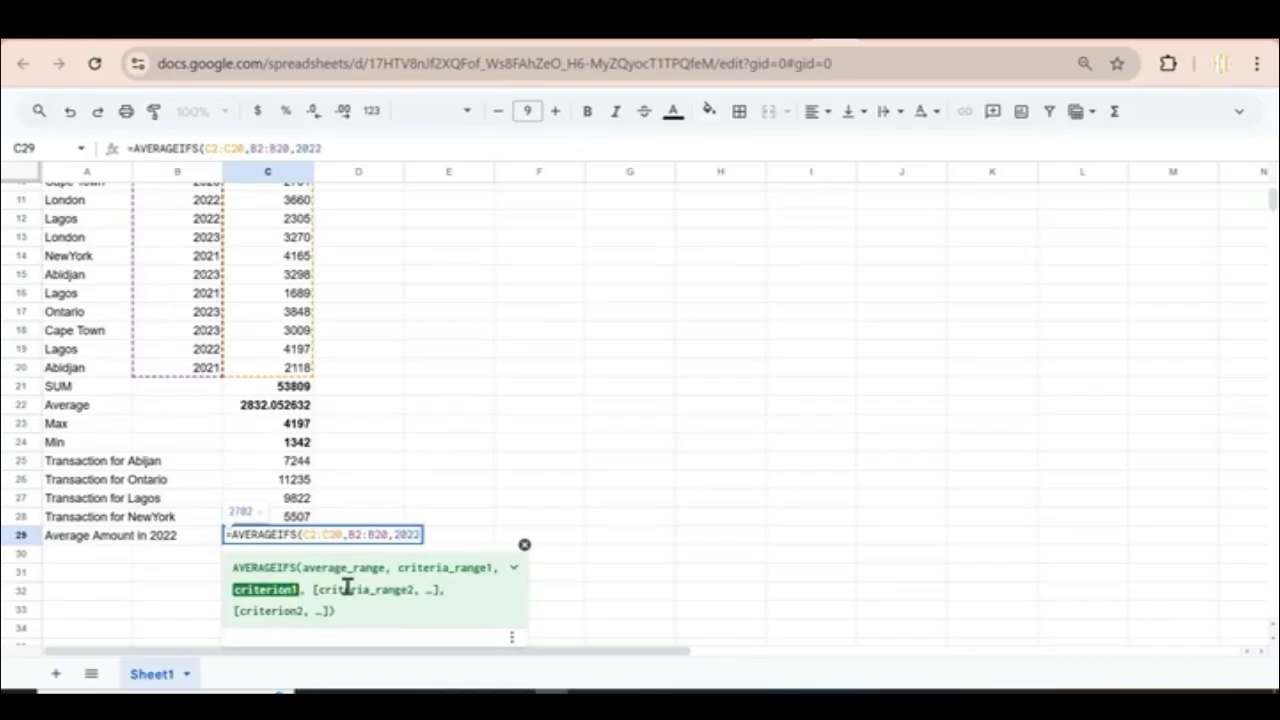
pyautogui.write(')')
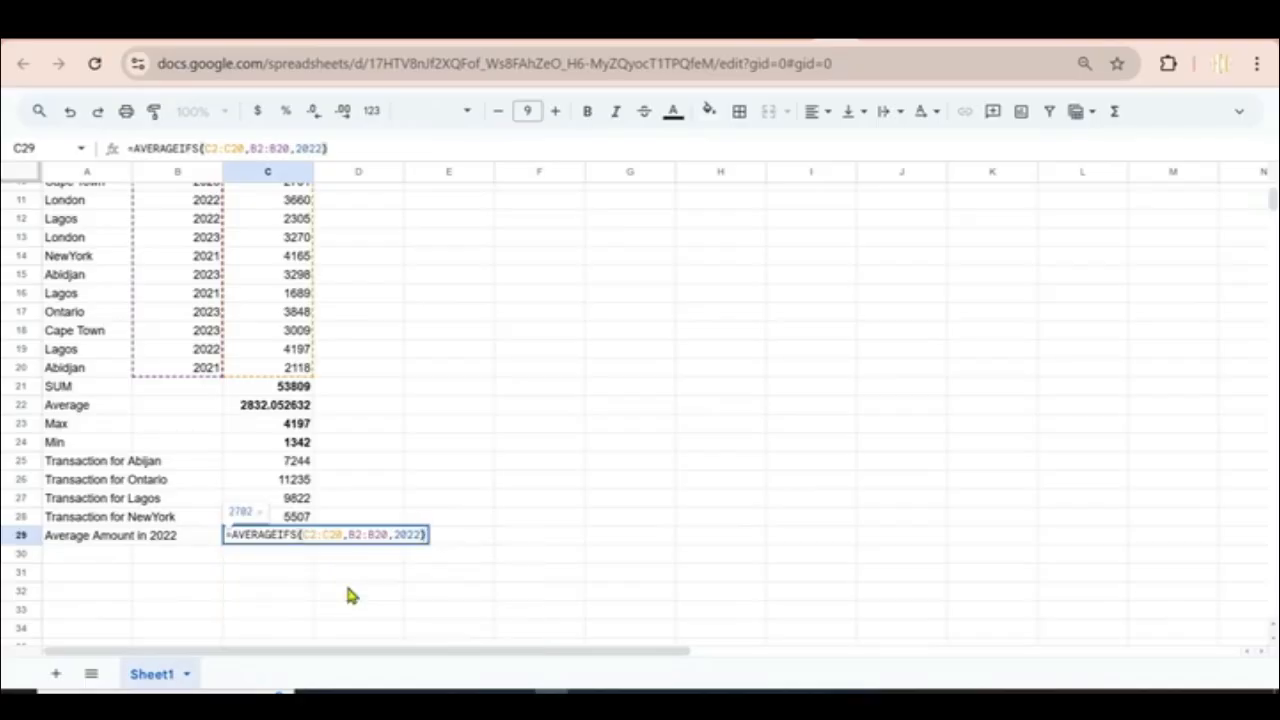
pyautogui.press('Return')
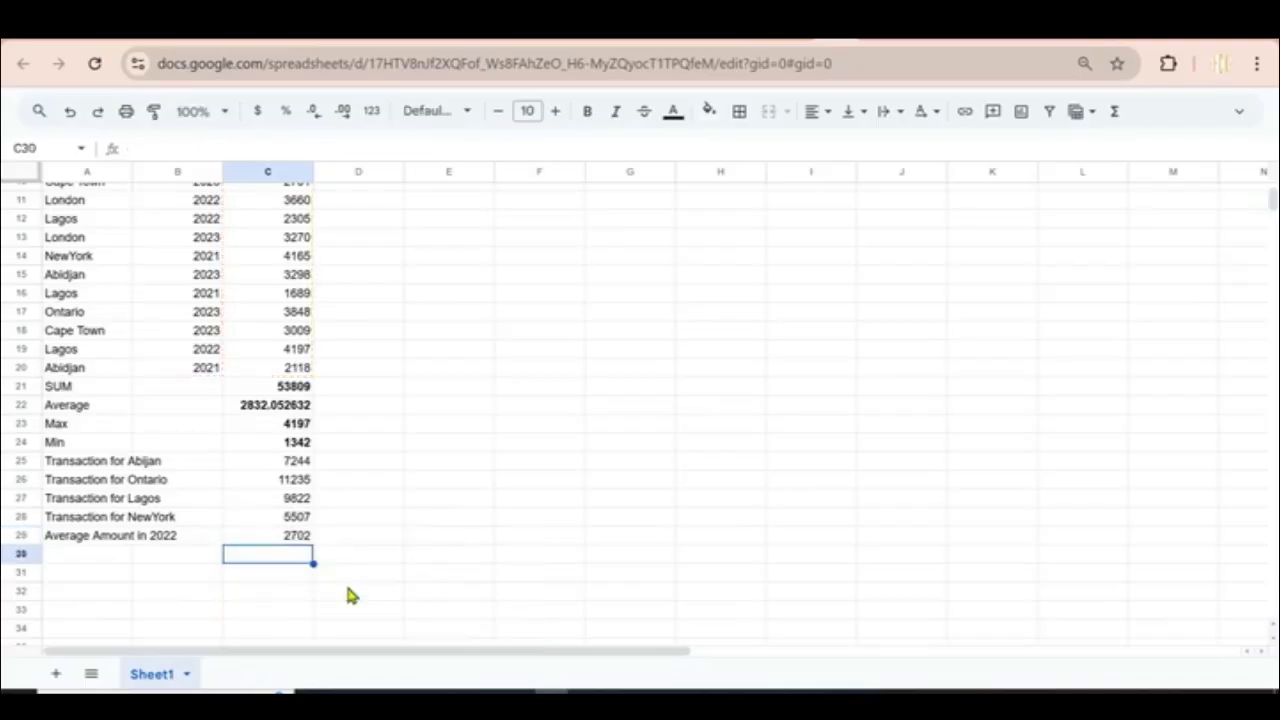
pyautogui.click(290, 541)
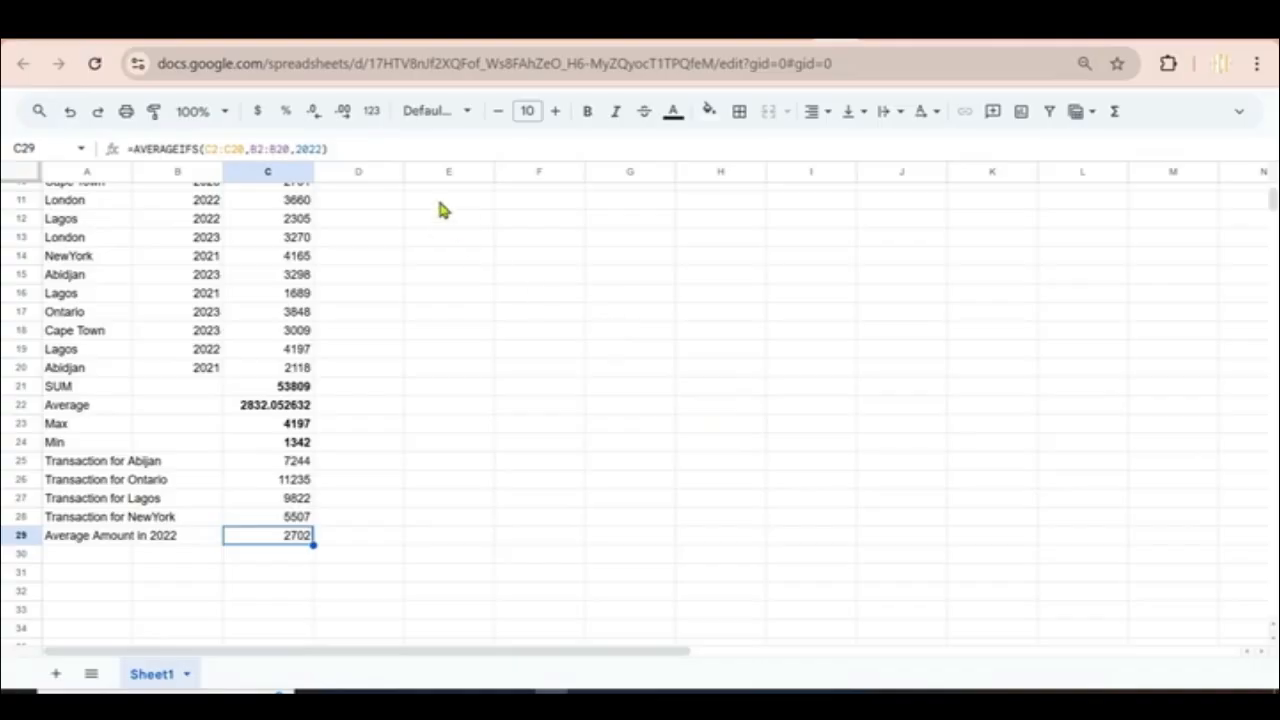
# Step: Restore the full menu bar and bring up the Logical functions under Insert > Function
pyautogui.click(1240, 112)
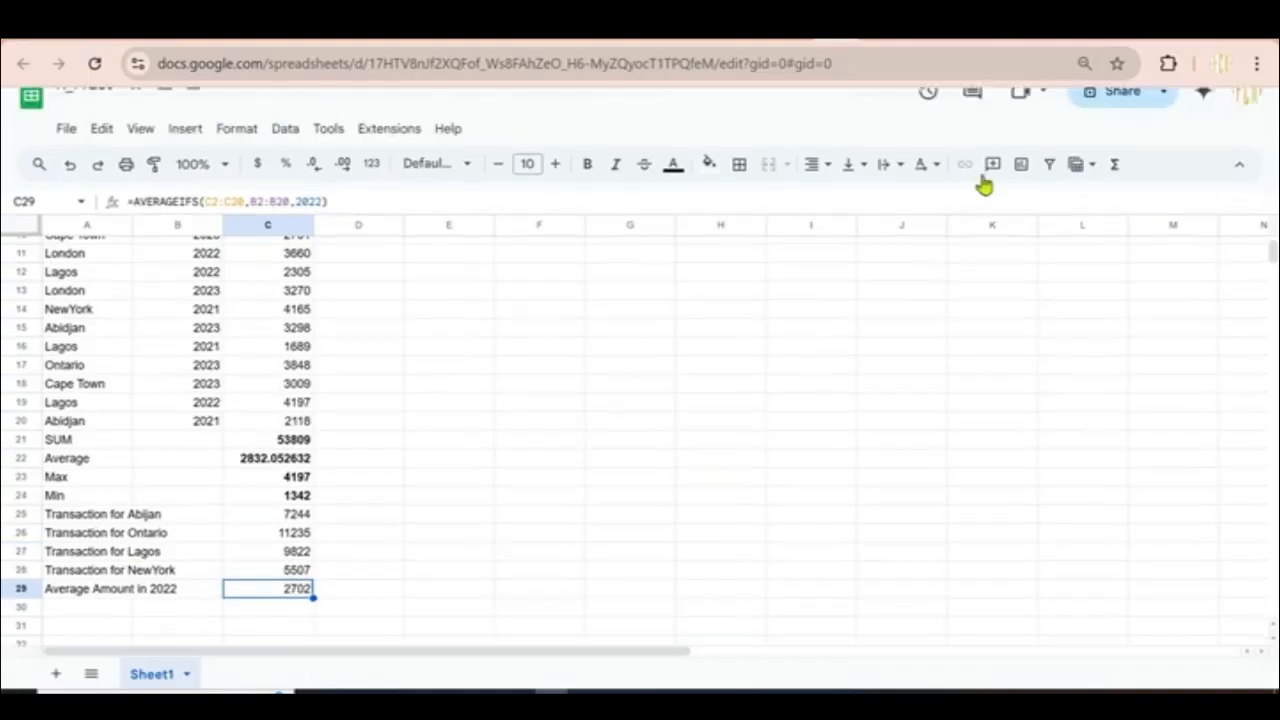
pyautogui.click(183, 132)
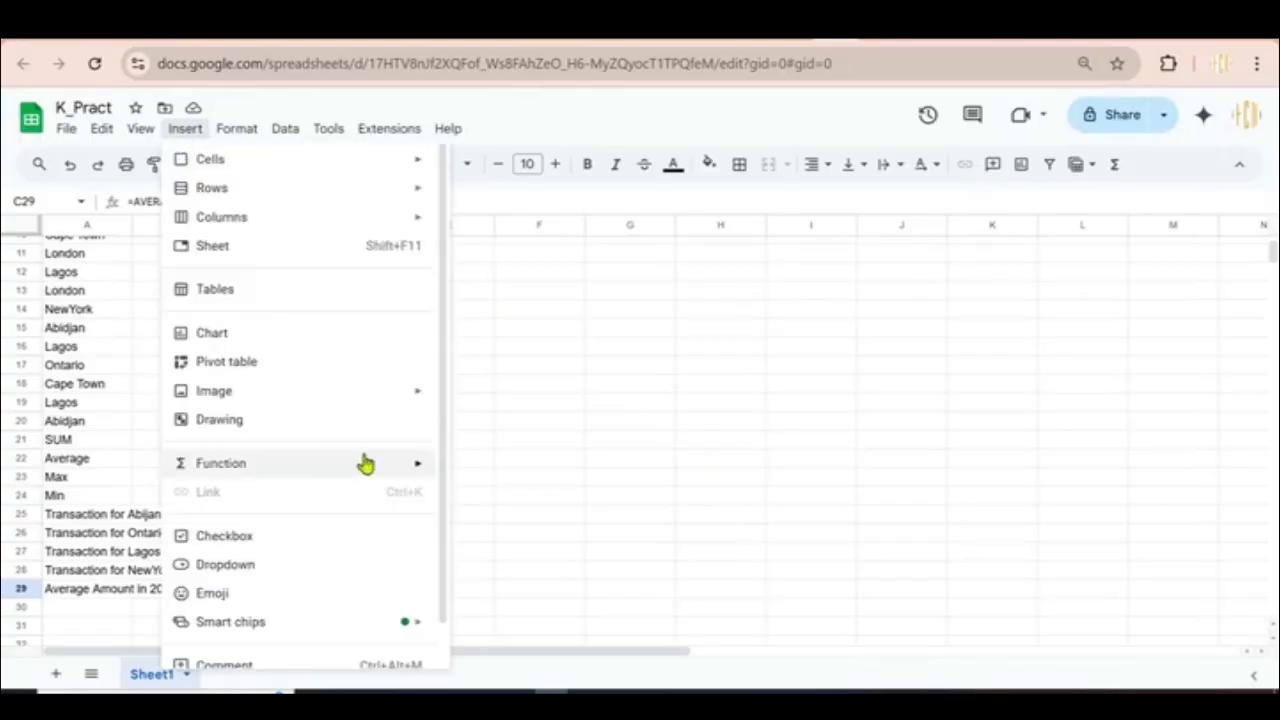
pyautogui.moveTo(343, 466)
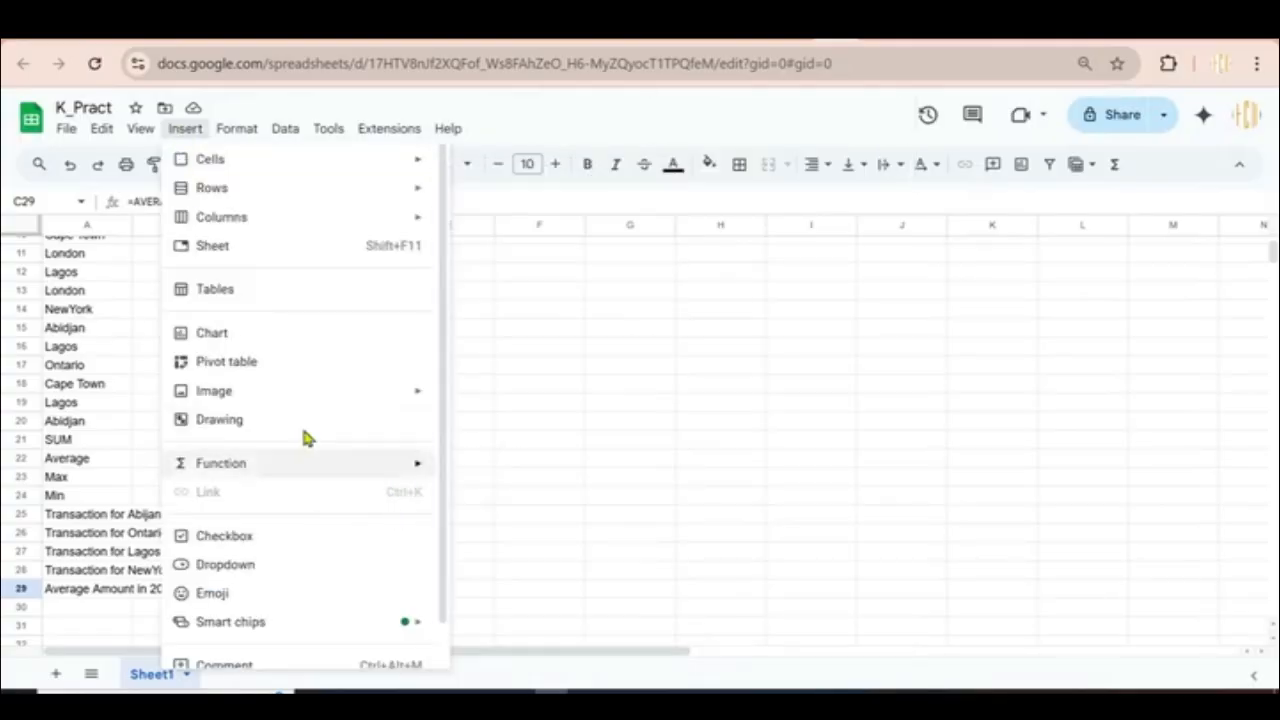